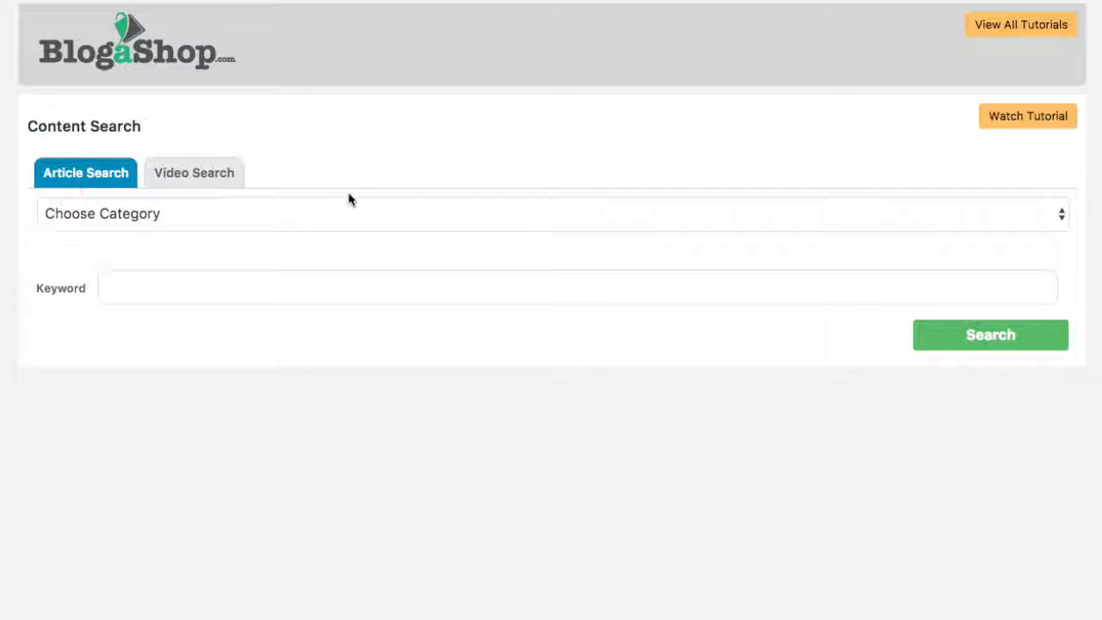
# Choose the Health and Fitness category for the article search and include its Health and Fitness subcategory.
pyautogui.scroll(-1, 307, 222)
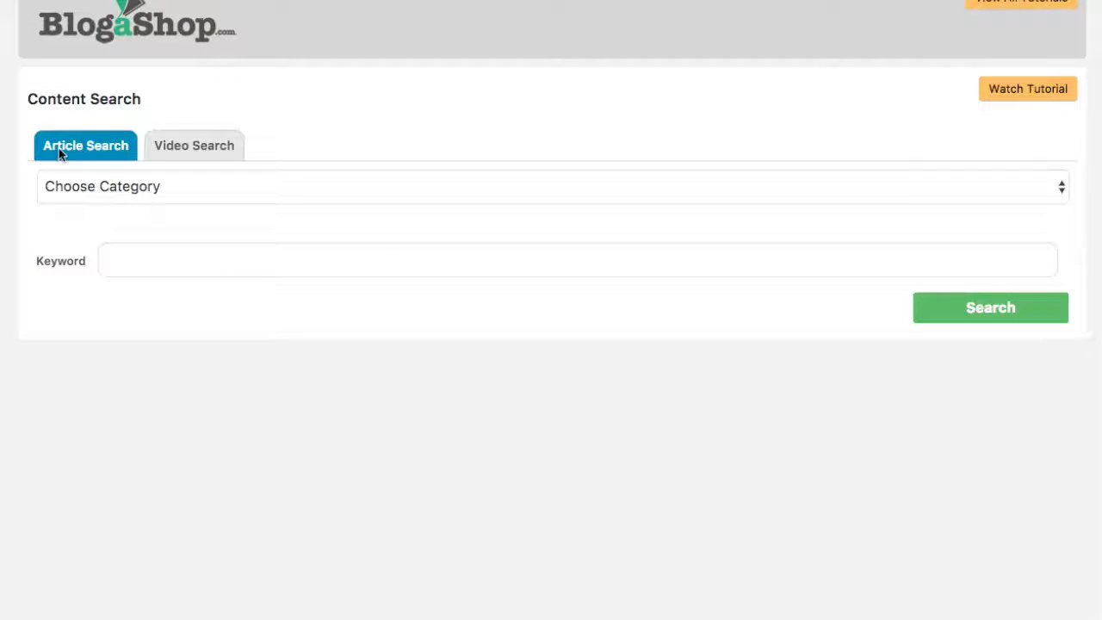
pyautogui.click(230, 197)
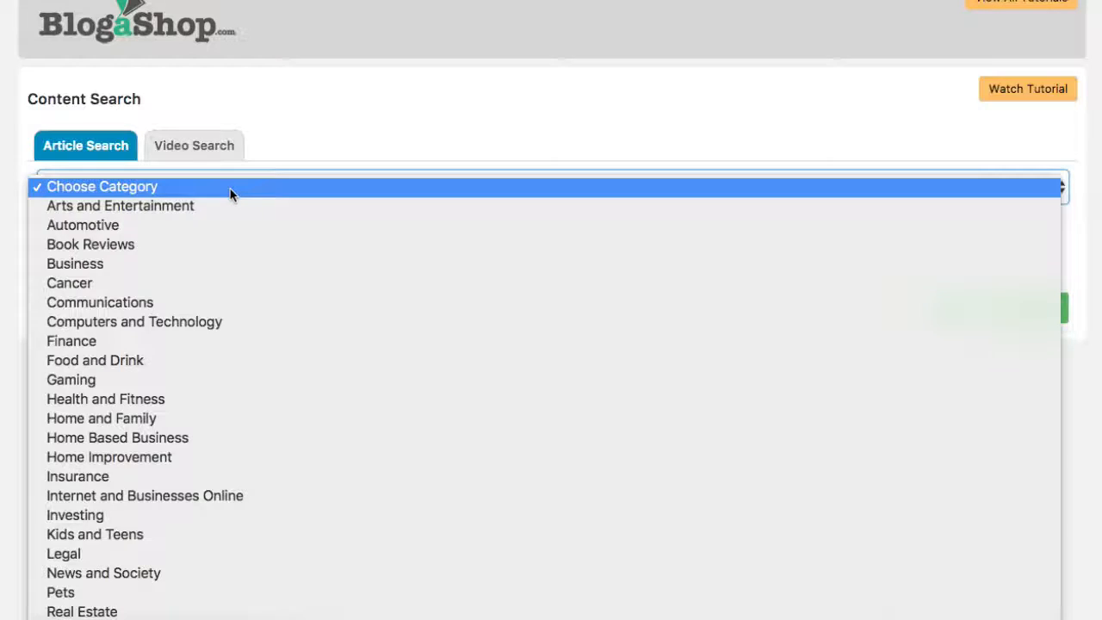
pyautogui.click(142, 402)
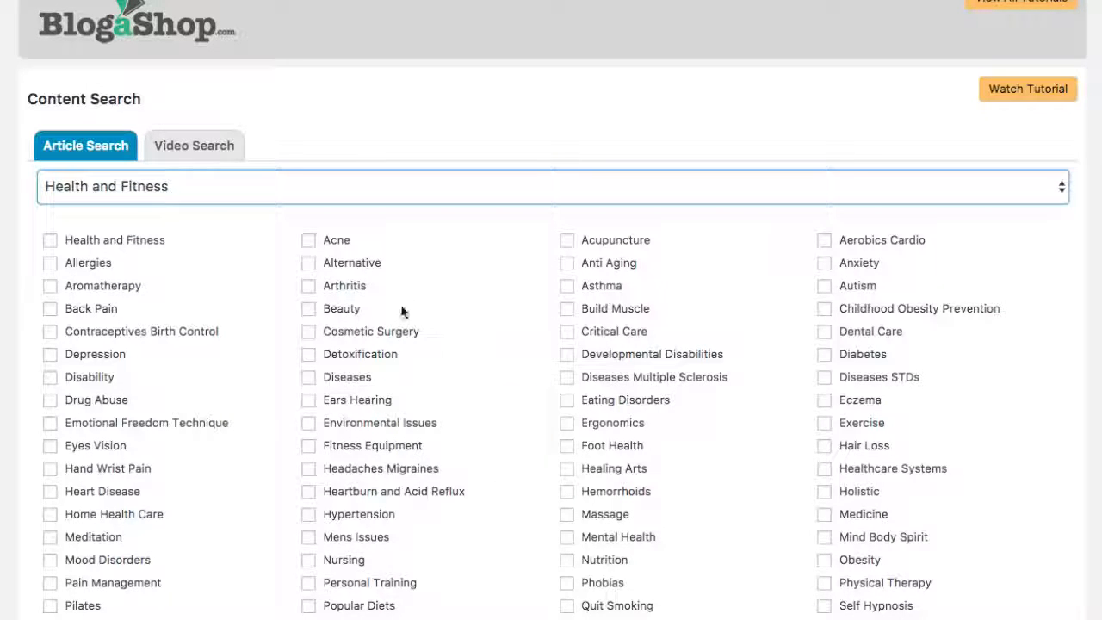
pyautogui.scroll(-2, 421, 306)
pyautogui.scroll(-1, 437, 300)
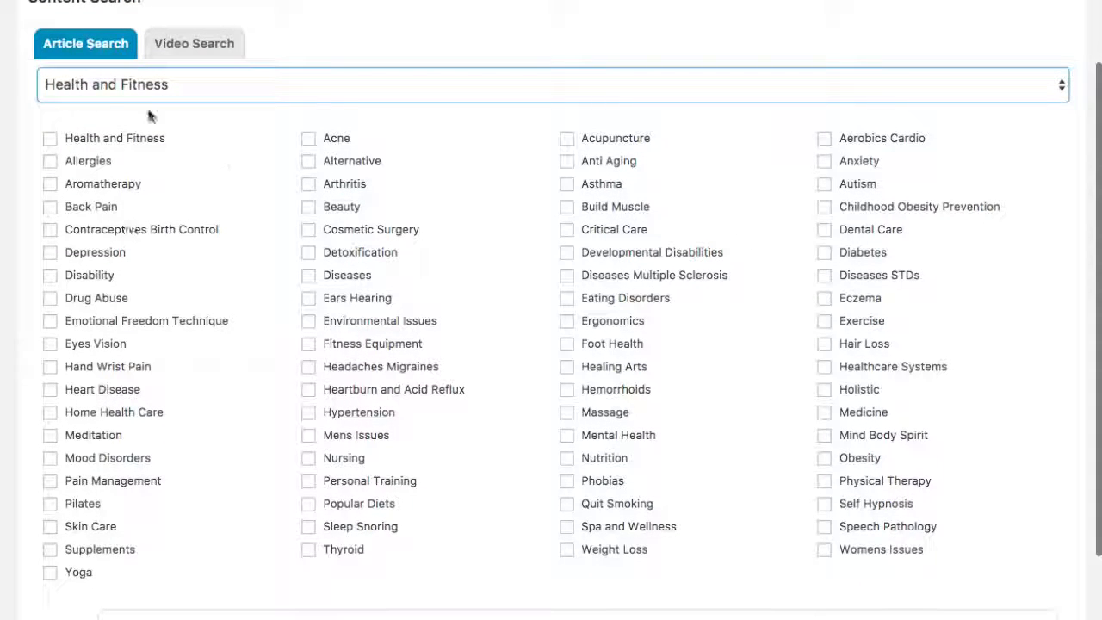
pyautogui.click(50, 138)
# Search the articles in the chosen category with the keyword "diet".
pyautogui.scroll(-3, 248, 207)
pyautogui.click(168, 507)
pyautogui.write('diet')
pyautogui.click(1003, 563)
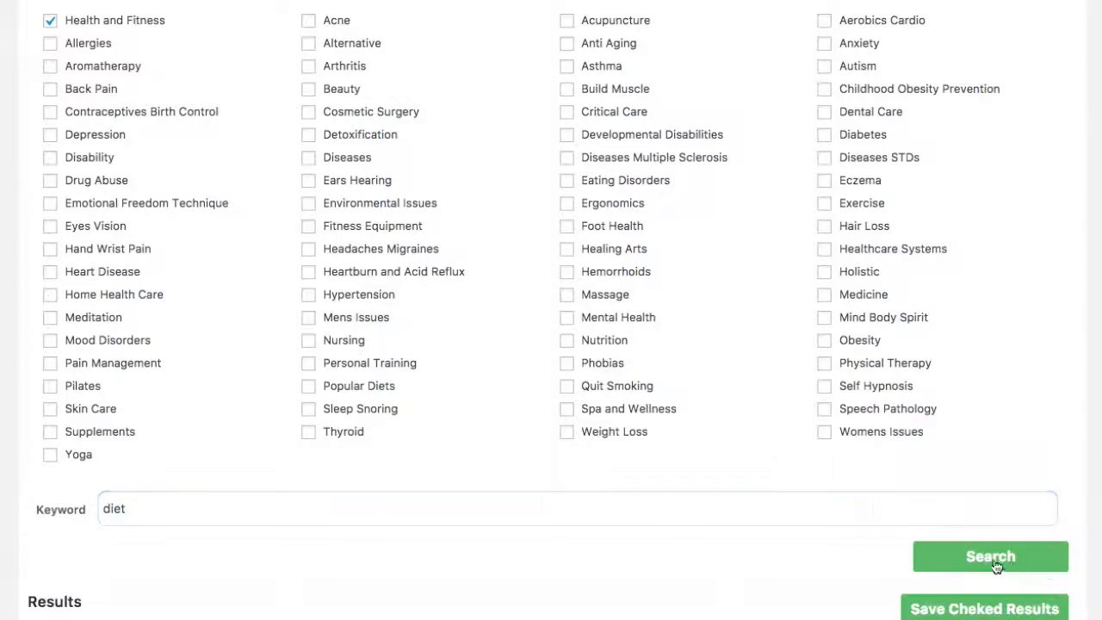
# Look through the article results and preview the full text of "Why Consider A Fitness App?", closing it when done.
pyautogui.scroll(-15, 389, 419)
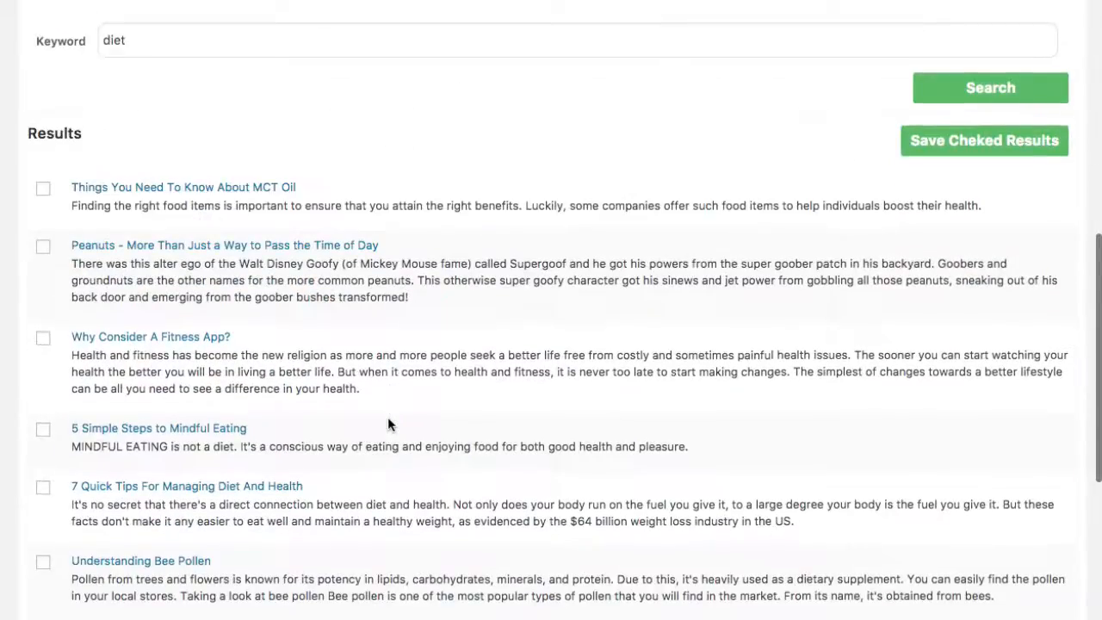
pyautogui.scroll(3, 388, 422)
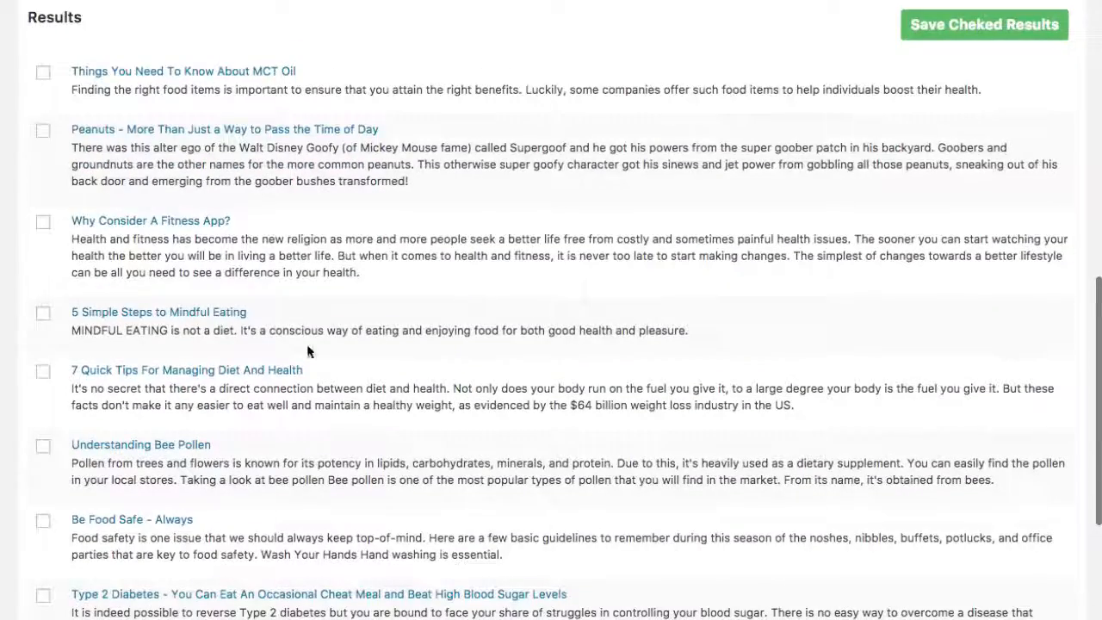
pyautogui.click(160, 221)
pyautogui.scroll(-5, 483, 251)
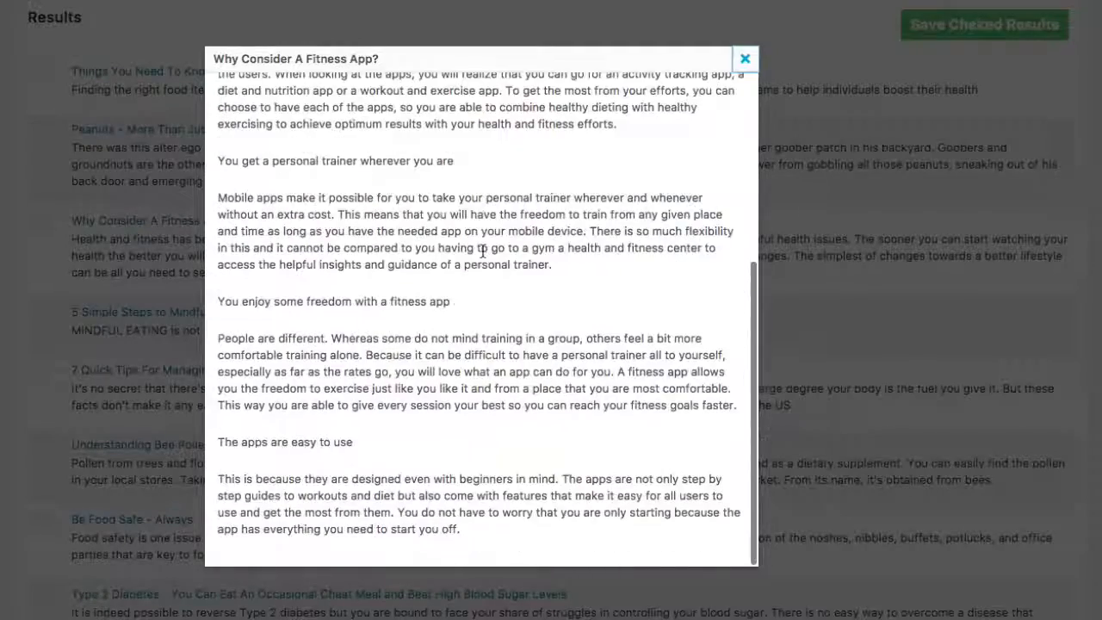
pyautogui.scroll(5, 484, 251)
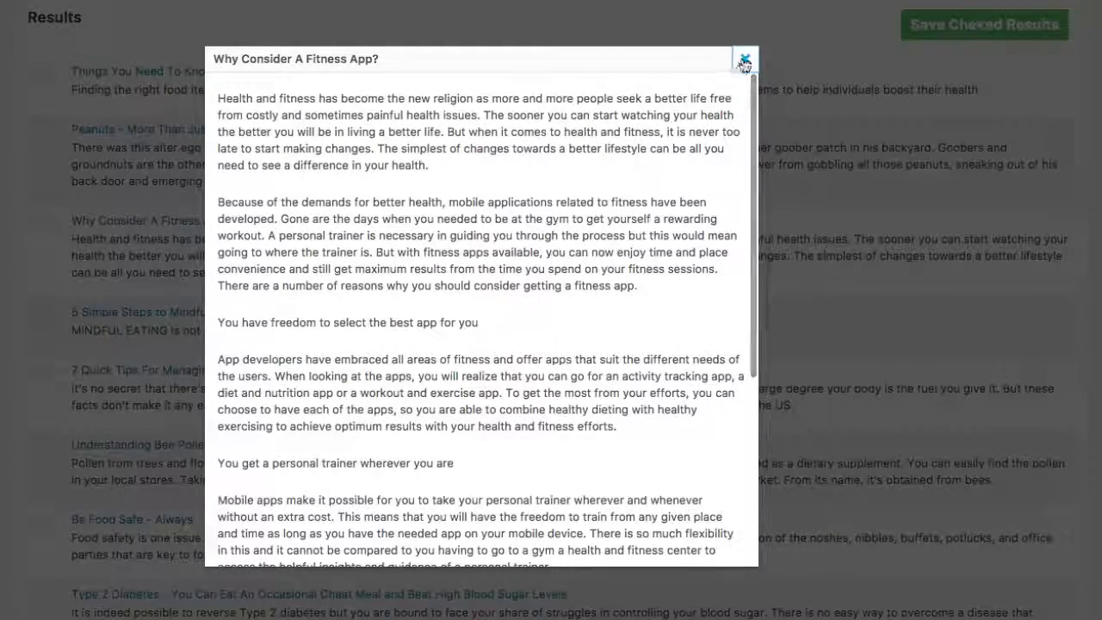
pyautogui.click(745, 58)
pyautogui.scroll(1, 349, 320)
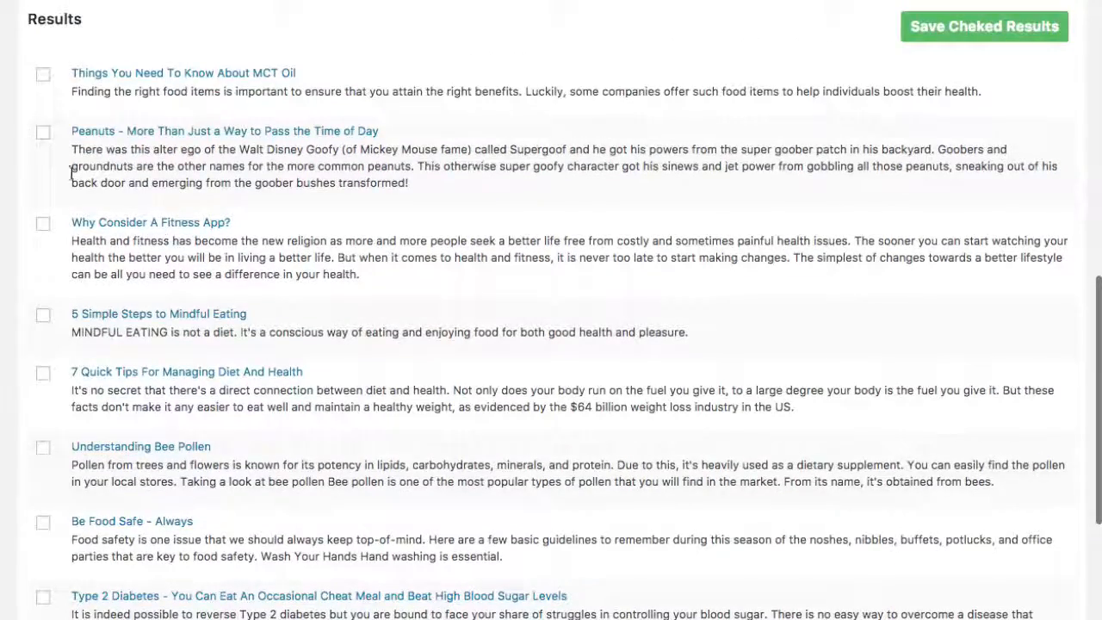
# Mark the peanuts, "Why Consider A Fitness App?", "5 Simple Steps to Mindful Eating" and "7 Quick Tips For Managing Diet And Health" articles.
pyautogui.click(43, 133)
pyautogui.click(44, 224)
pyautogui.click(43, 320)
pyautogui.click(43, 372)
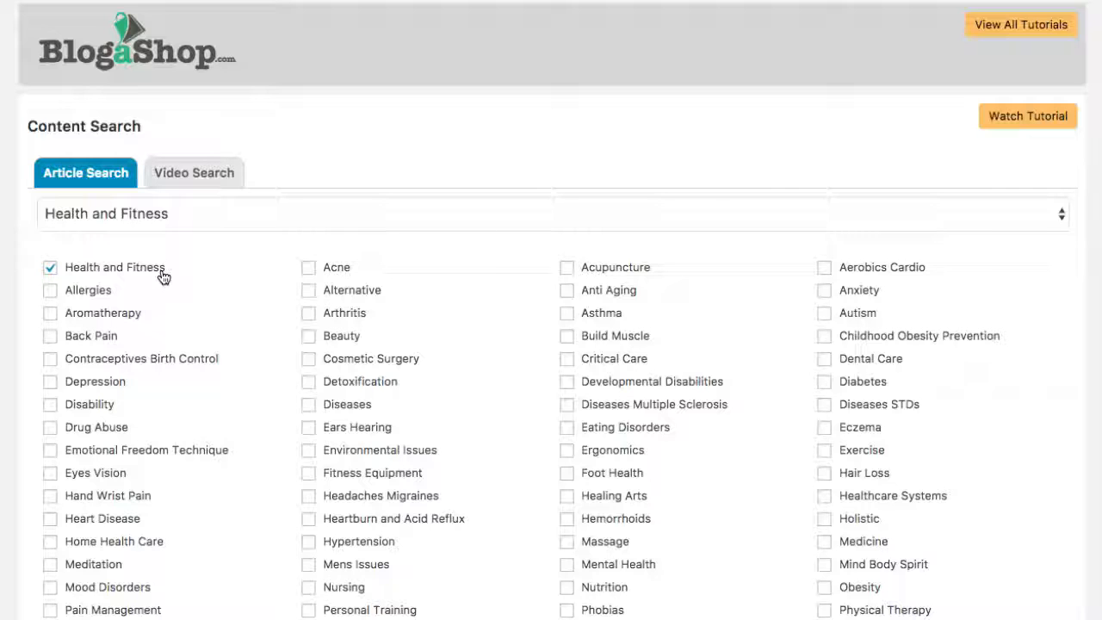
# Switch to the video search and search for videos with the keyword "diet".
pyautogui.click(199, 181)
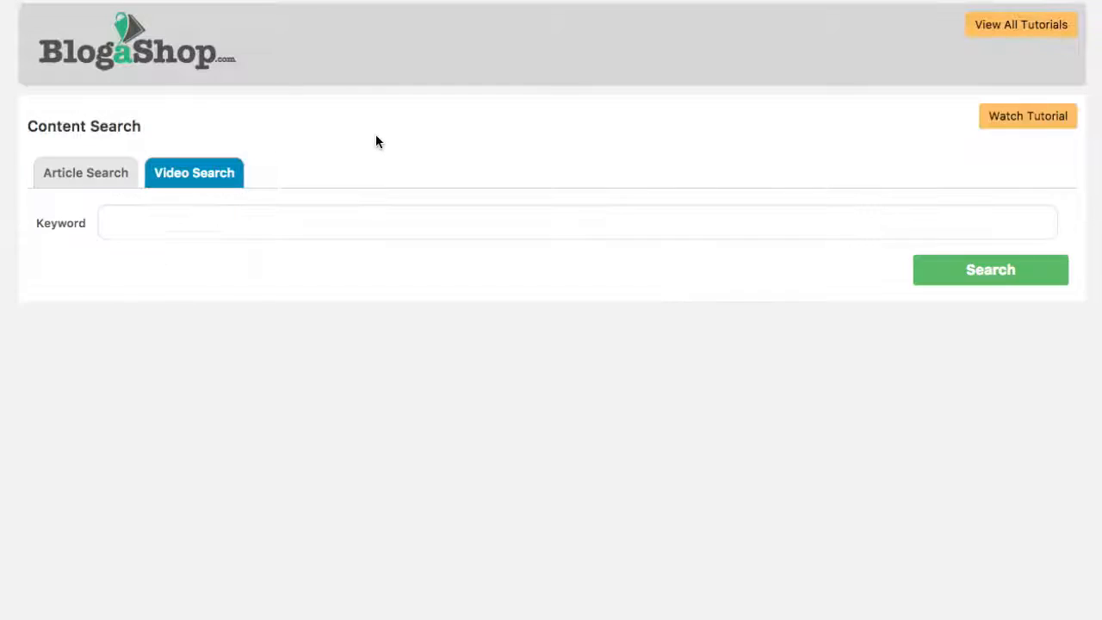
pyautogui.click(167, 220)
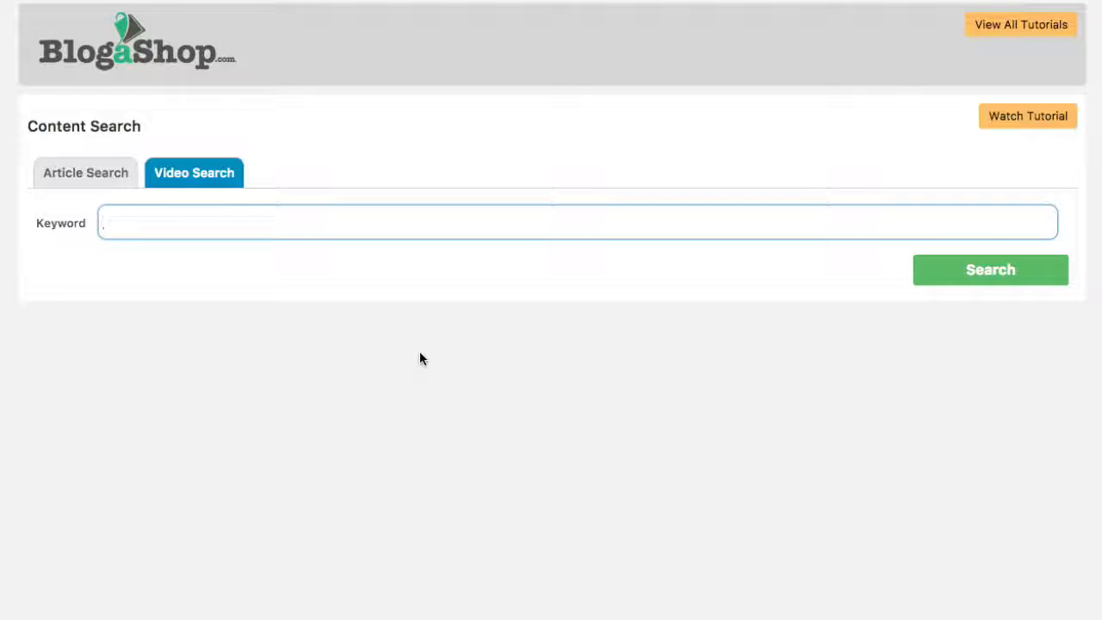
pyautogui.write('f')
pyautogui.press('BackSpace')
pyautogui.write('diet')
pyautogui.click(973, 269)
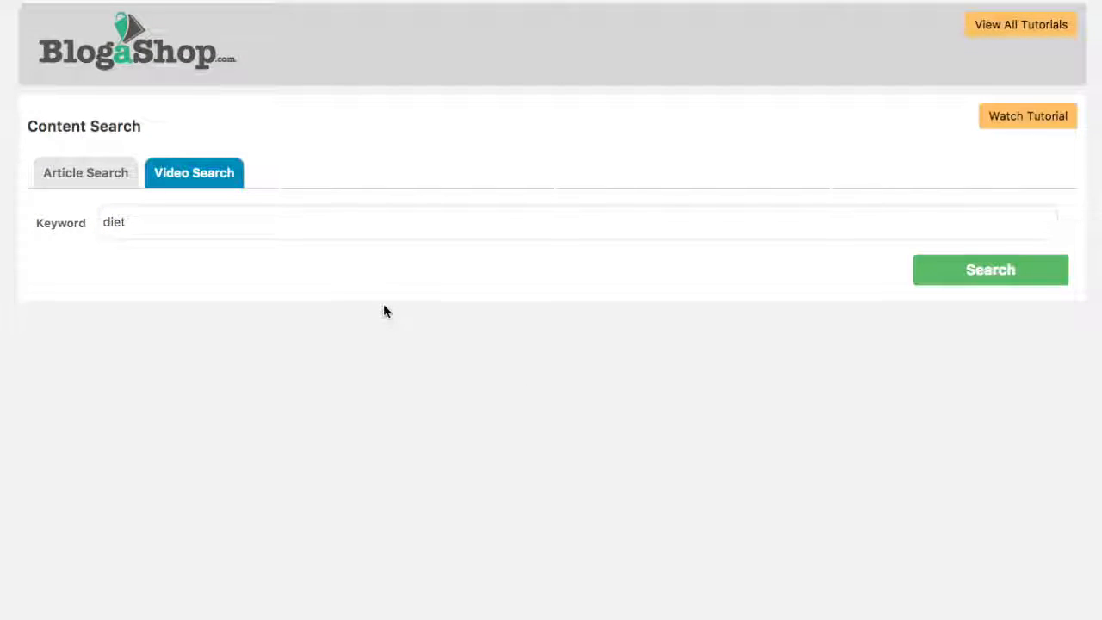
# Select the "Download Nutrition and Diet Therapy" and "Paneer Bhurji For Weight Loss" videos and save the checked results.
pyautogui.scroll(-5, 272, 318)
pyautogui.scroll(-1, 272, 319)
pyautogui.scroll(3, 270, 284)
pyautogui.scroll(-4, 270, 315)
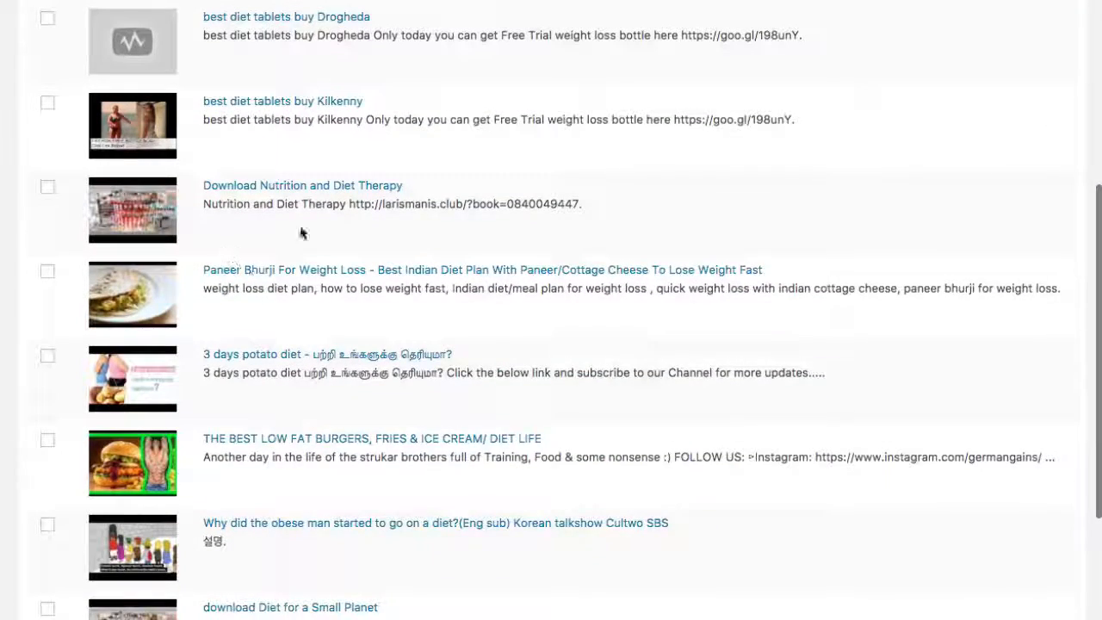
pyautogui.click(48, 190)
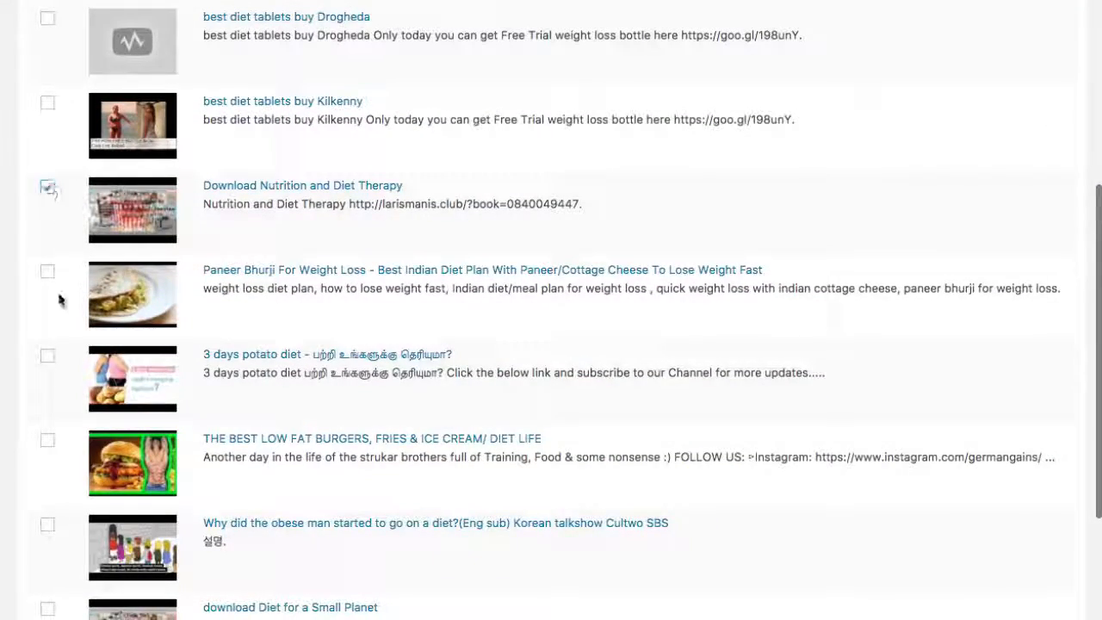
pyautogui.click(49, 272)
pyautogui.scroll(4, 593, 234)
pyautogui.click(944, 204)
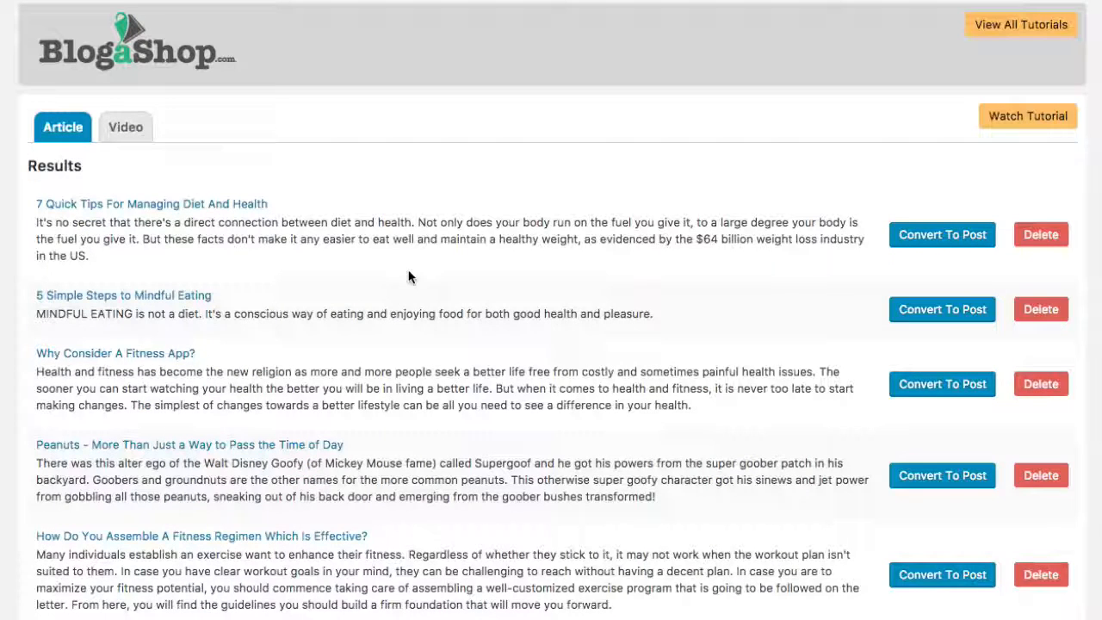
# Review the saved articles and the saved videos, then return to the article list.
pyautogui.scroll(-2, 219, 245)
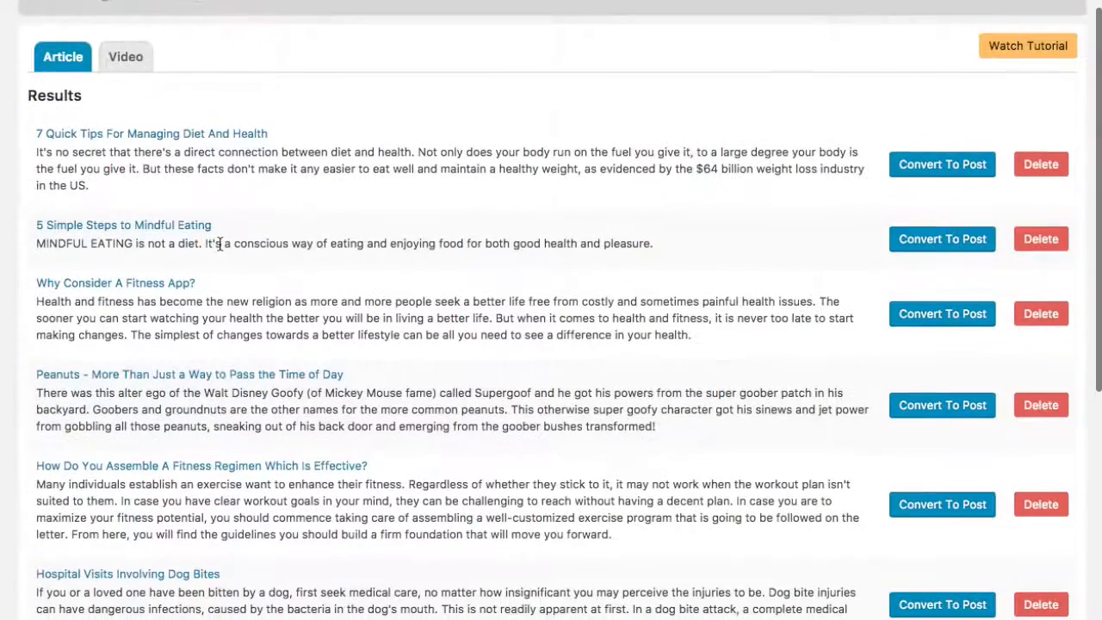
pyautogui.scroll(-5, 167, 421)
pyautogui.scroll(-3, 167, 422)
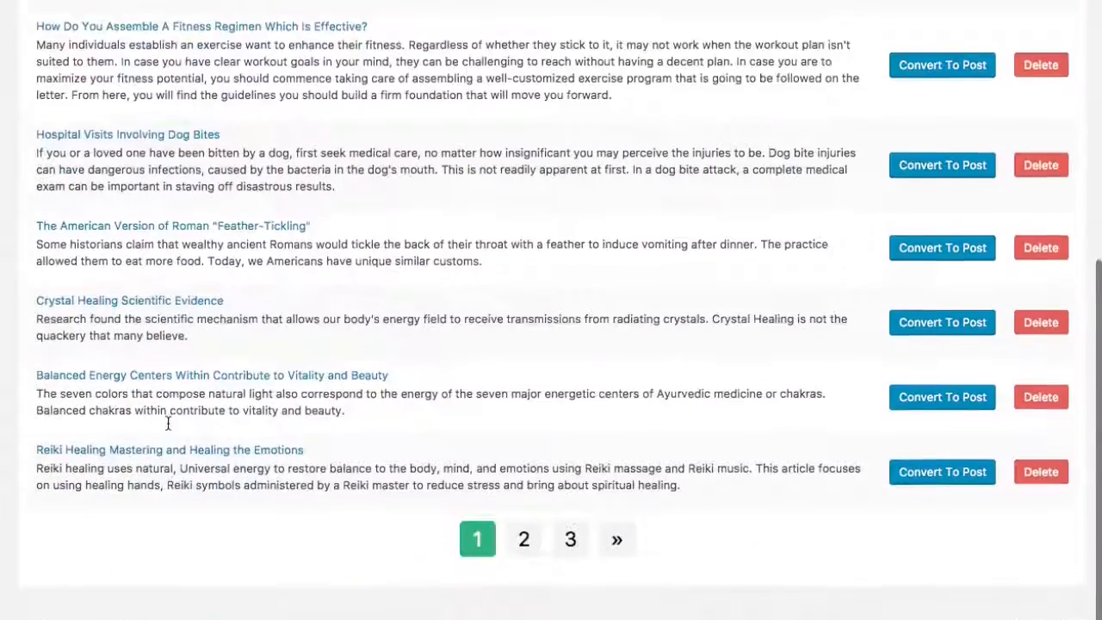
pyautogui.scroll(6, 172, 344)
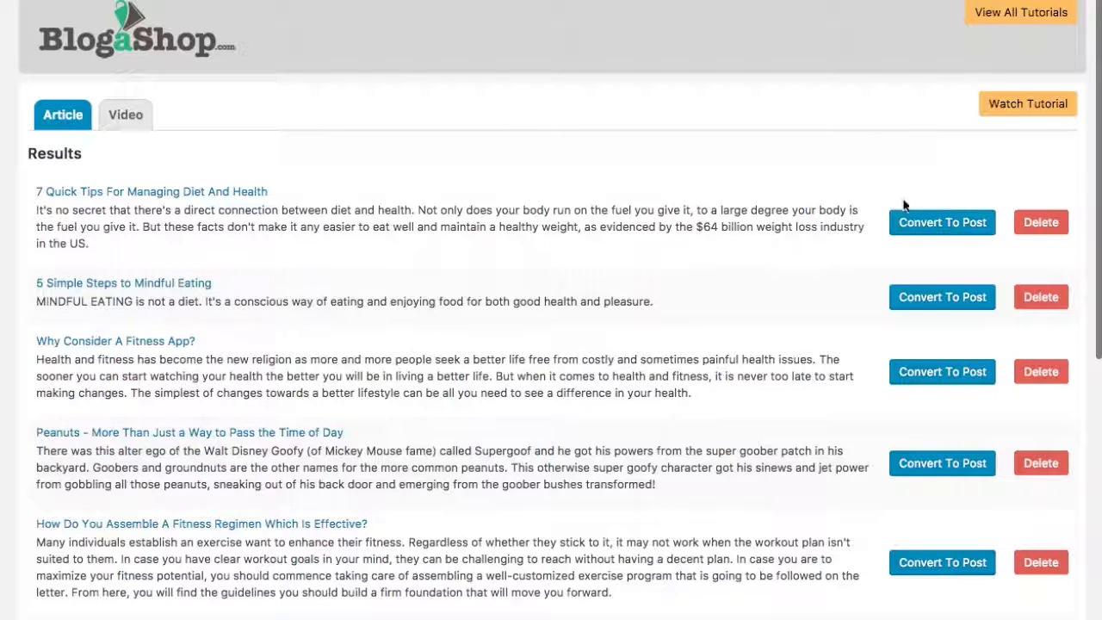
pyautogui.click(129, 117)
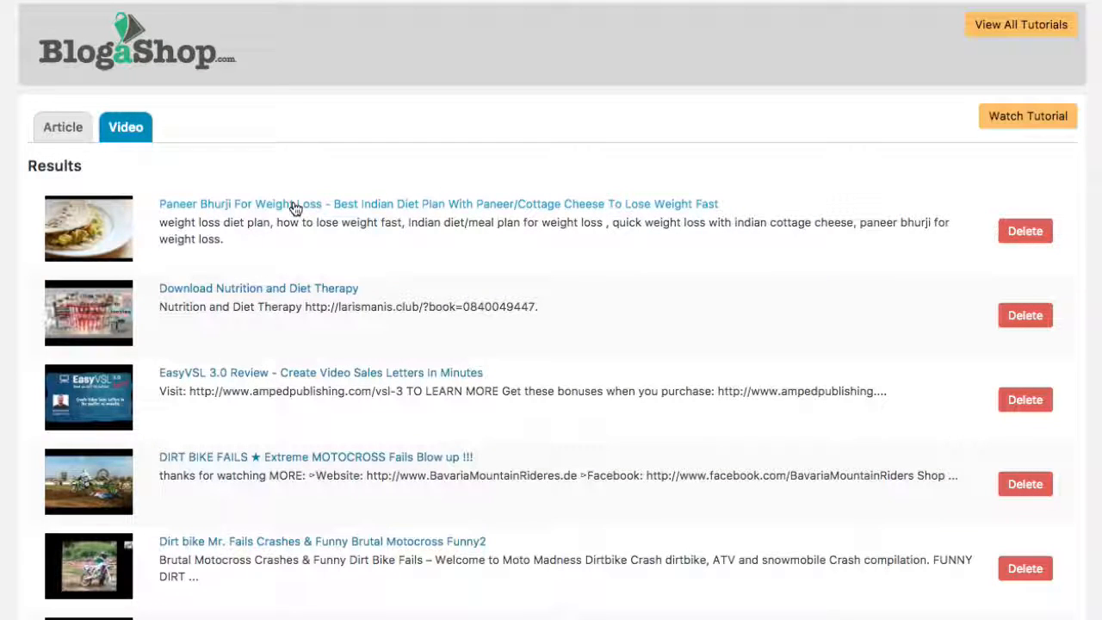
pyautogui.click(52, 129)
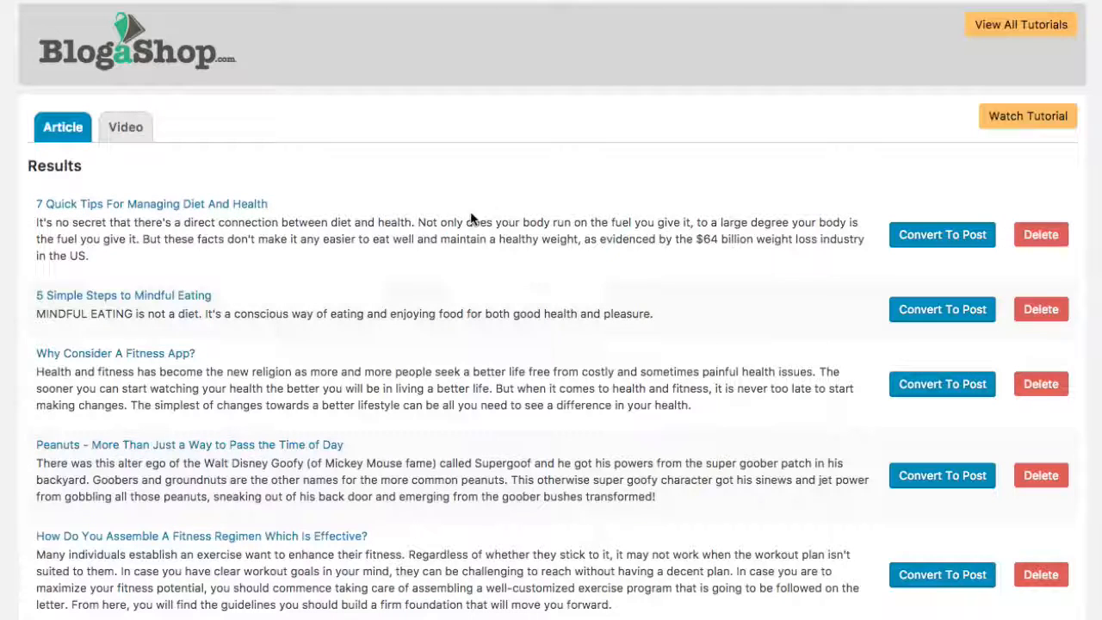
# Convert the saved article "7 Quick Tips For Managing Diet And Health" to a post and read through its content.
pyautogui.click(935, 235)
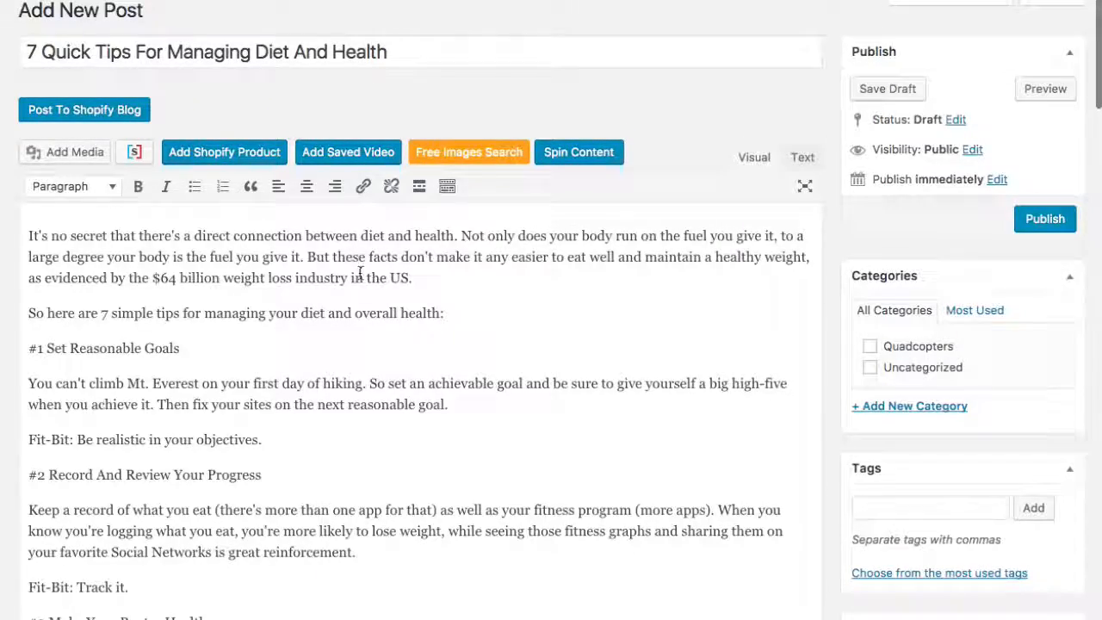
pyautogui.scroll(-8, 370, 298)
pyautogui.scroll(-3, 370, 299)
pyautogui.scroll(12, 370, 298)
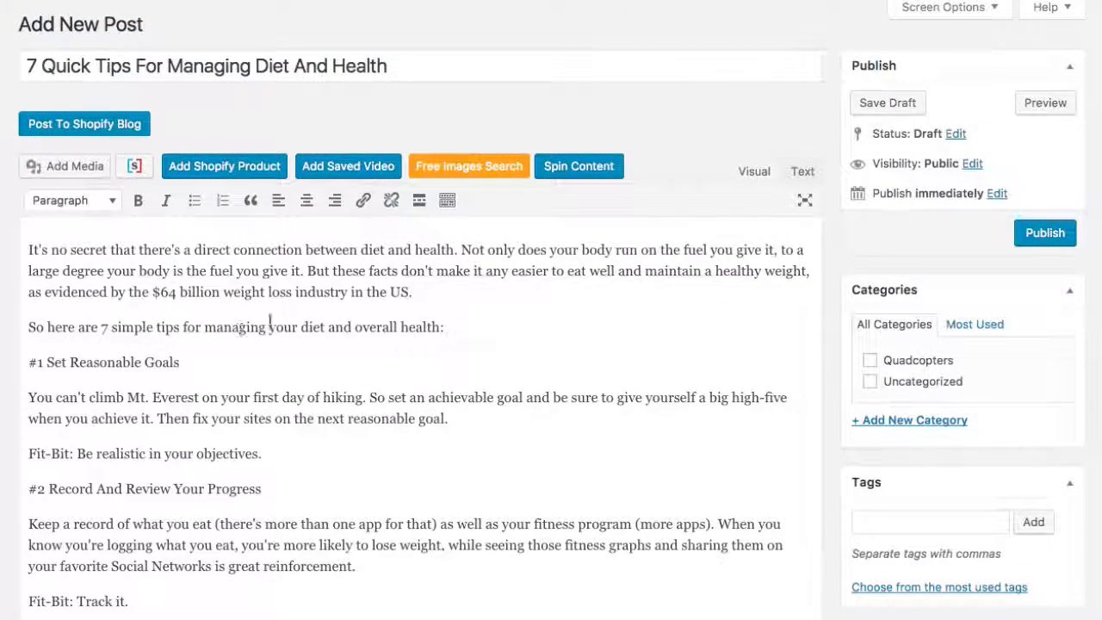
# Set fitness-1.jpg, the waist-measuring photo from the media library, as the post's featured image.
pyautogui.scroll(-15, 603, 393)
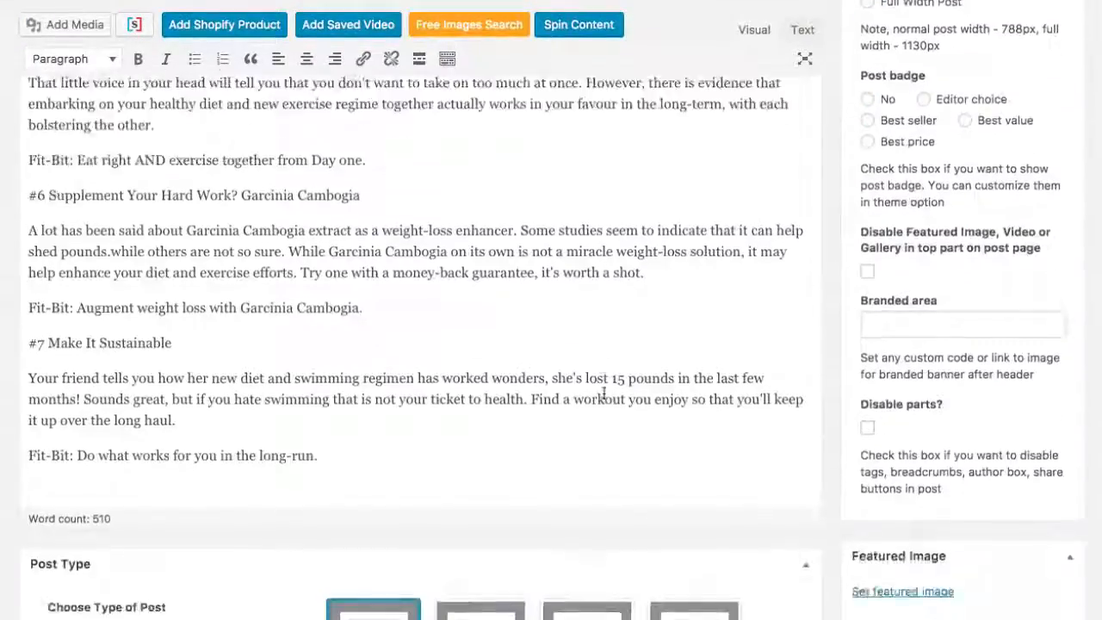
pyautogui.scroll(-5, 603, 391)
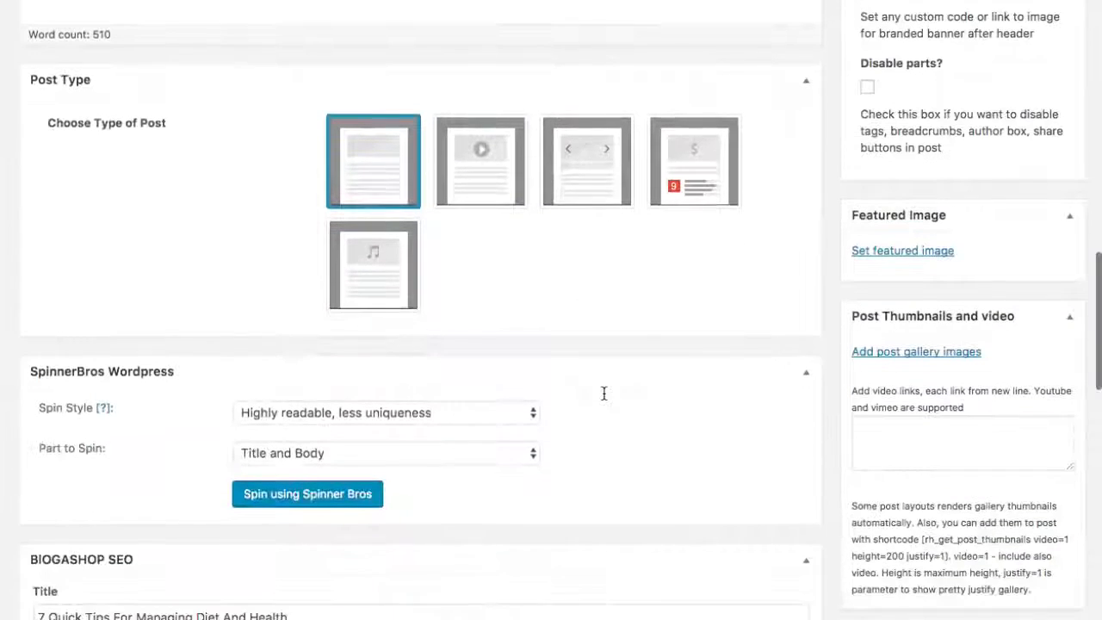
pyautogui.click(900, 249)
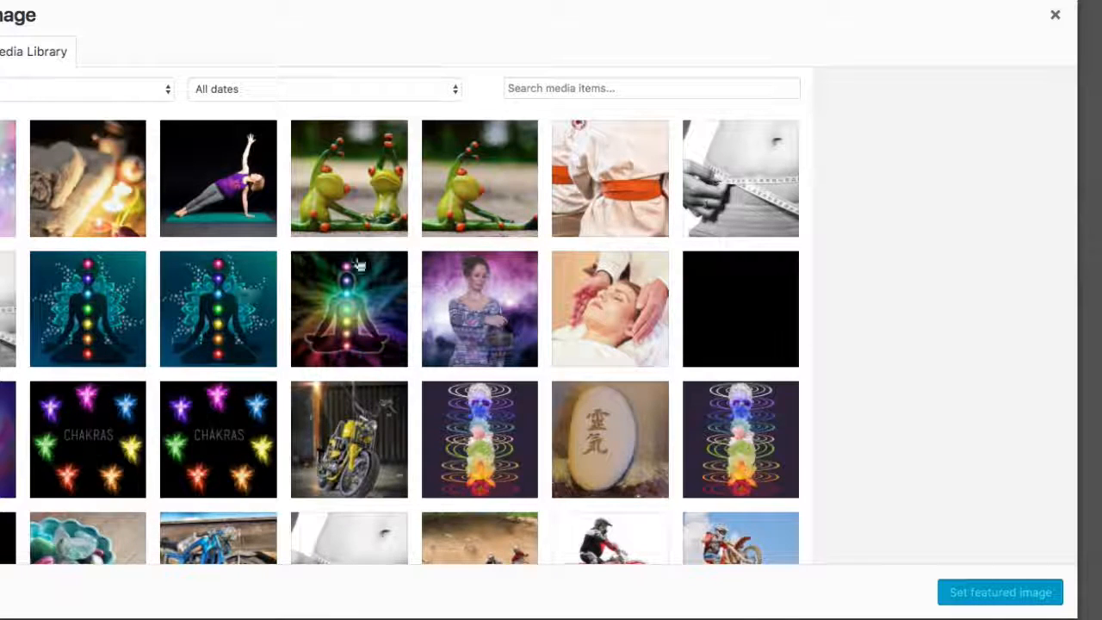
pyautogui.click(714, 195)
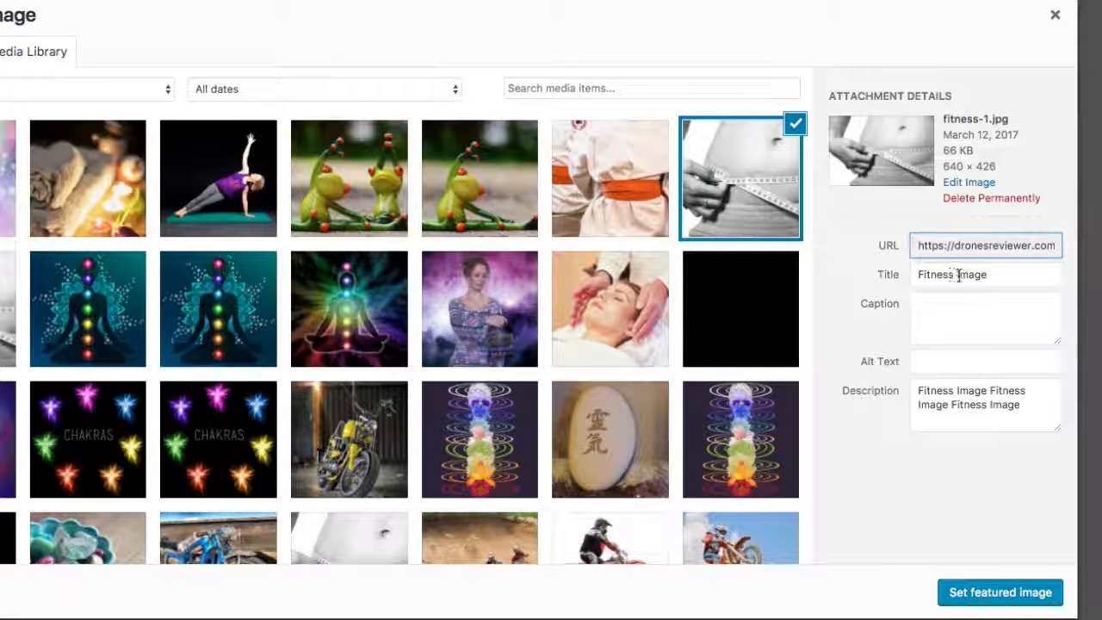
pyautogui.click(975, 595)
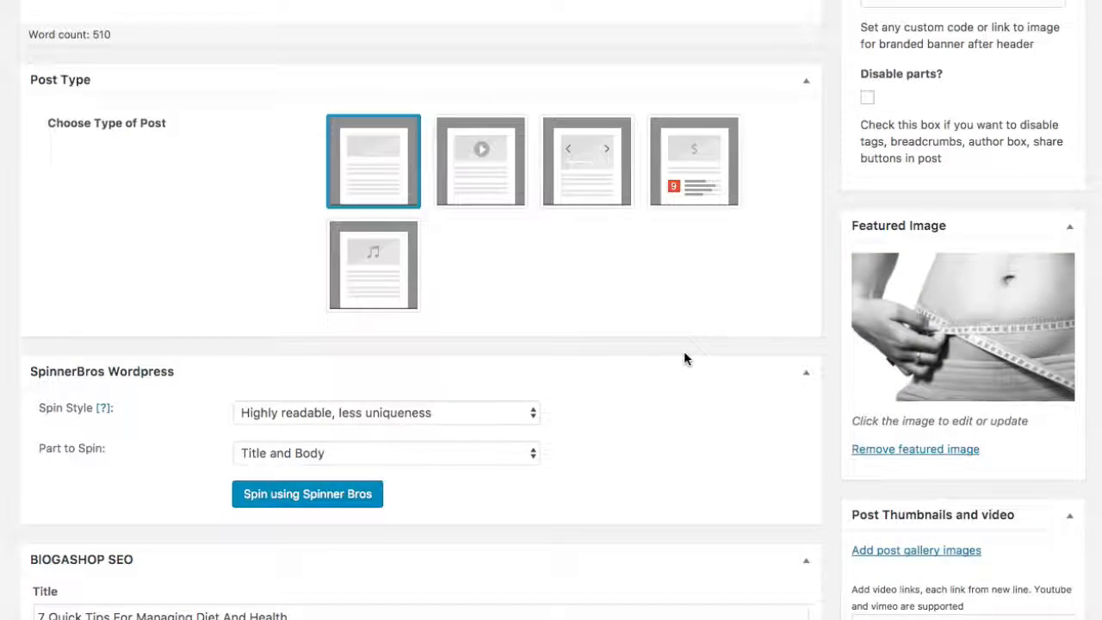
# Review the post type, spinning, and SEO title and description settings below the article.
pyautogui.scroll(8, 685, 358)
pyautogui.scroll(-6, 685, 358)
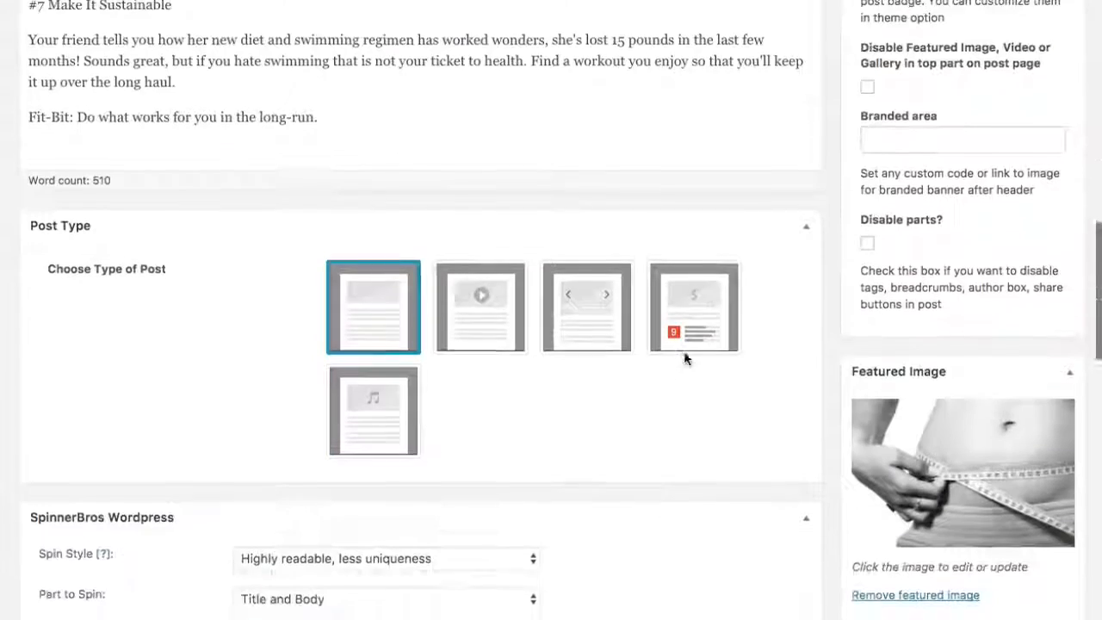
pyautogui.scroll(-10, 686, 357)
pyautogui.scroll(4, 686, 356)
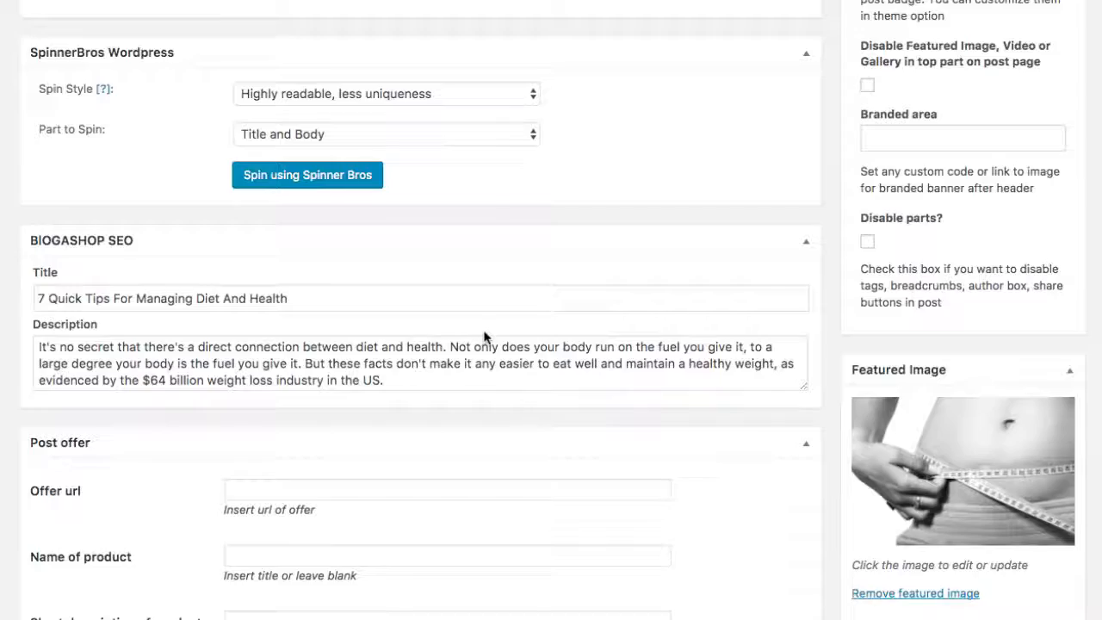
pyautogui.scroll(10, 484, 337)
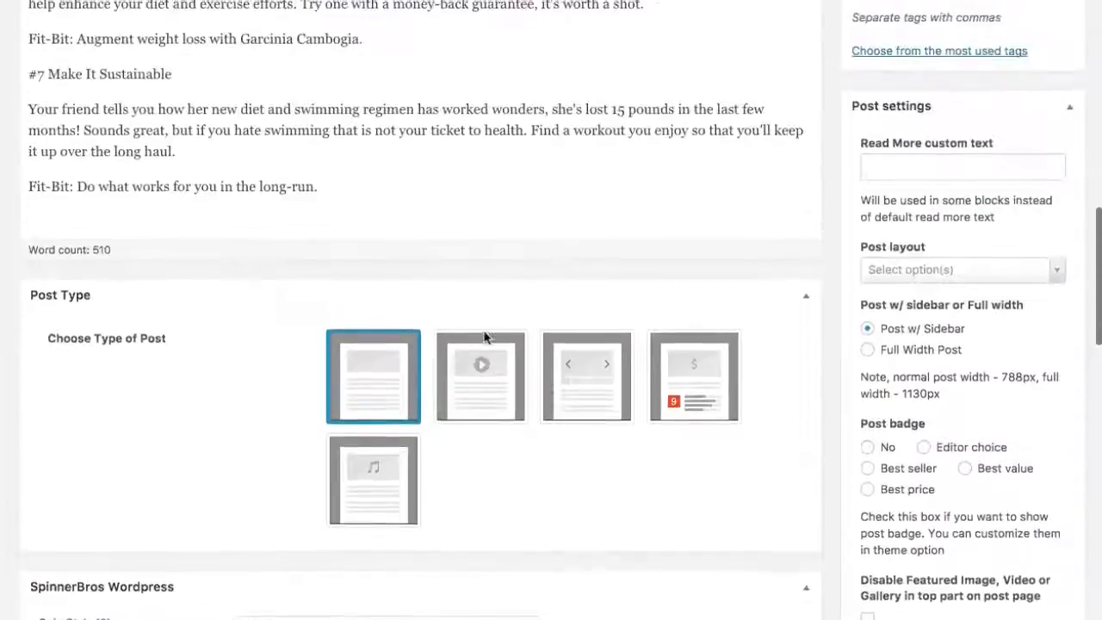
pyautogui.scroll(10, 277, 292)
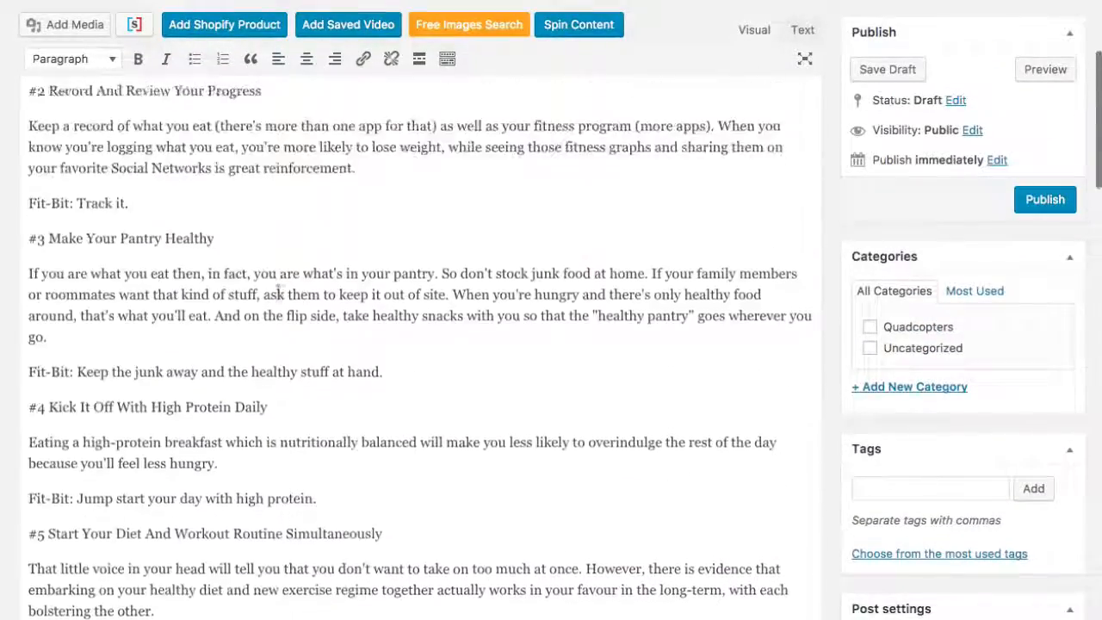
# Add blank lines below the high-protein breakfast paragraph under tip #4.
pyautogui.scroll(-7, 277, 291)
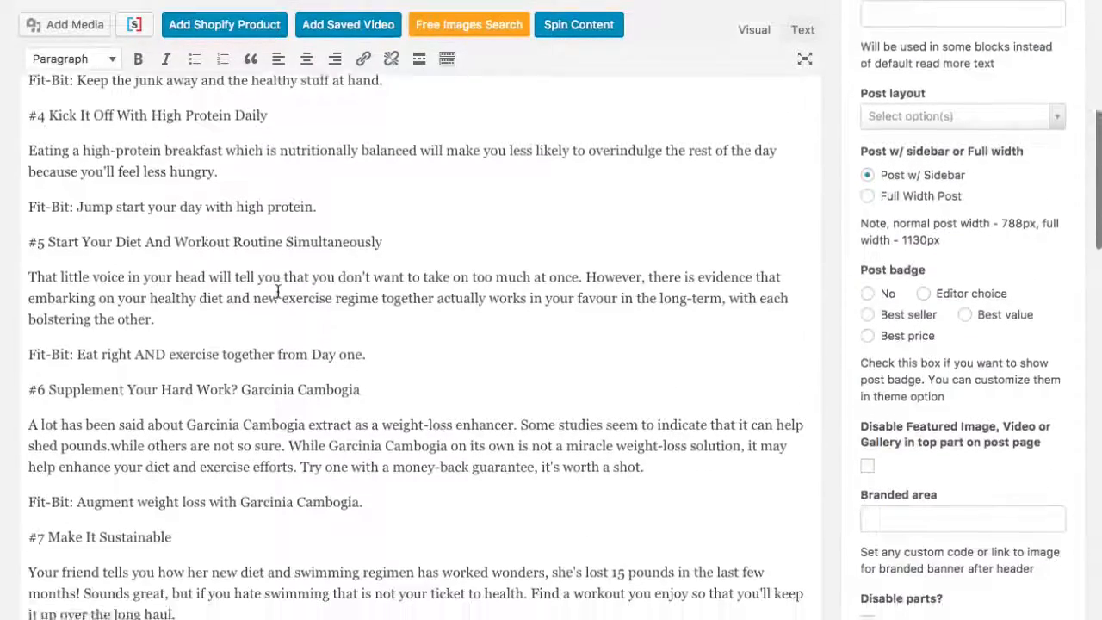
pyautogui.click(232, 228)
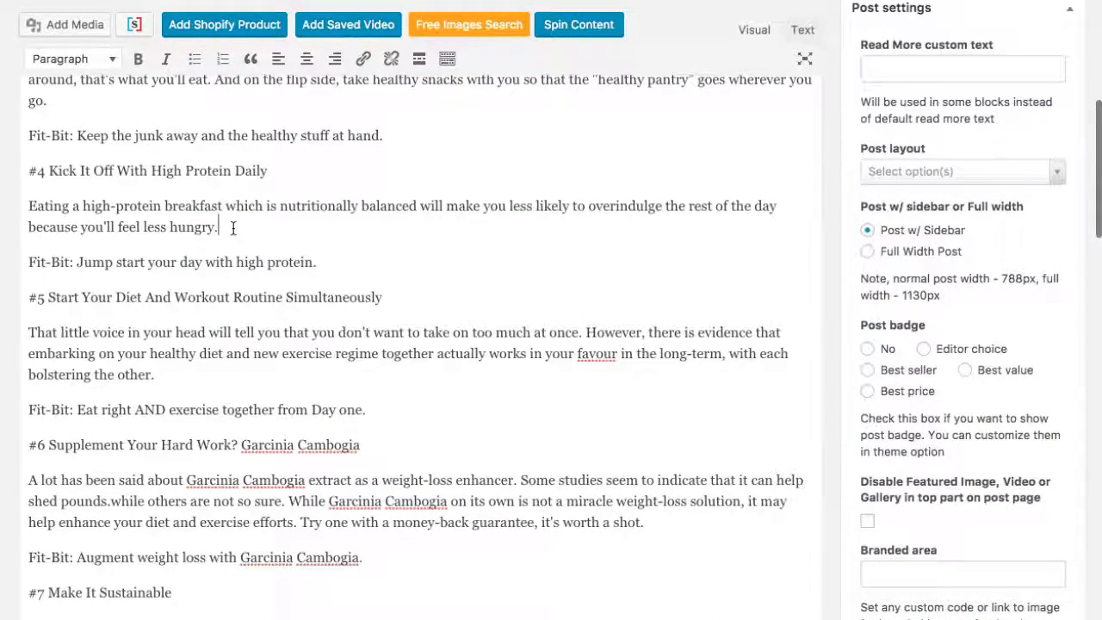
pyautogui.press('Return')
pyautogui.press('Return')
pyautogui.press('Return')
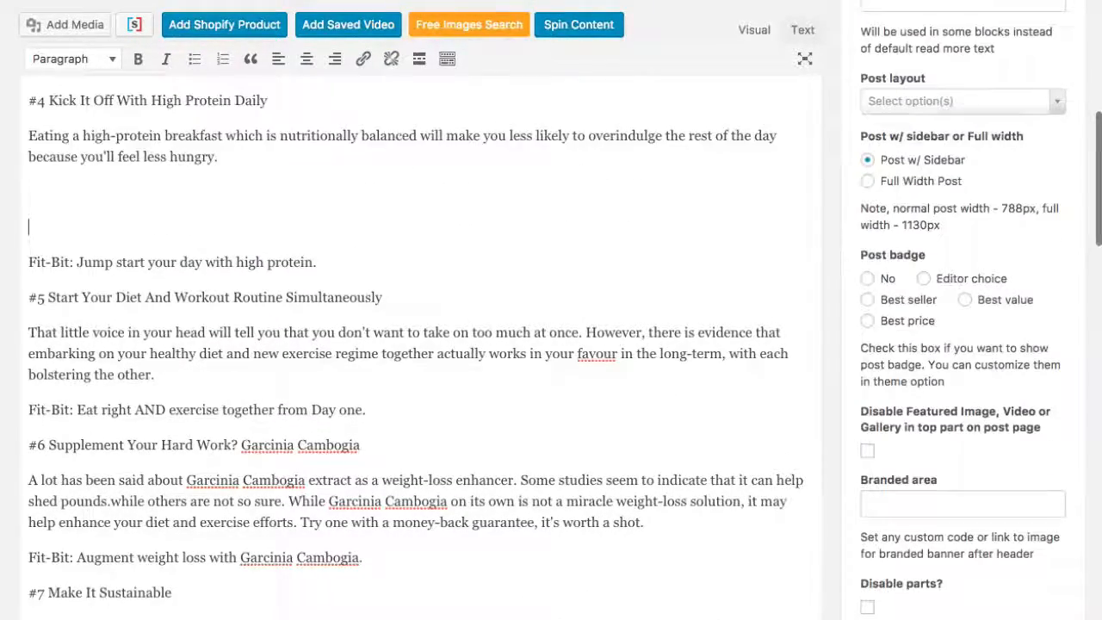
# Search Pixabay's free images for "diet" and select the sliced kiwi and fruit photo.
pyautogui.click(497, 28)
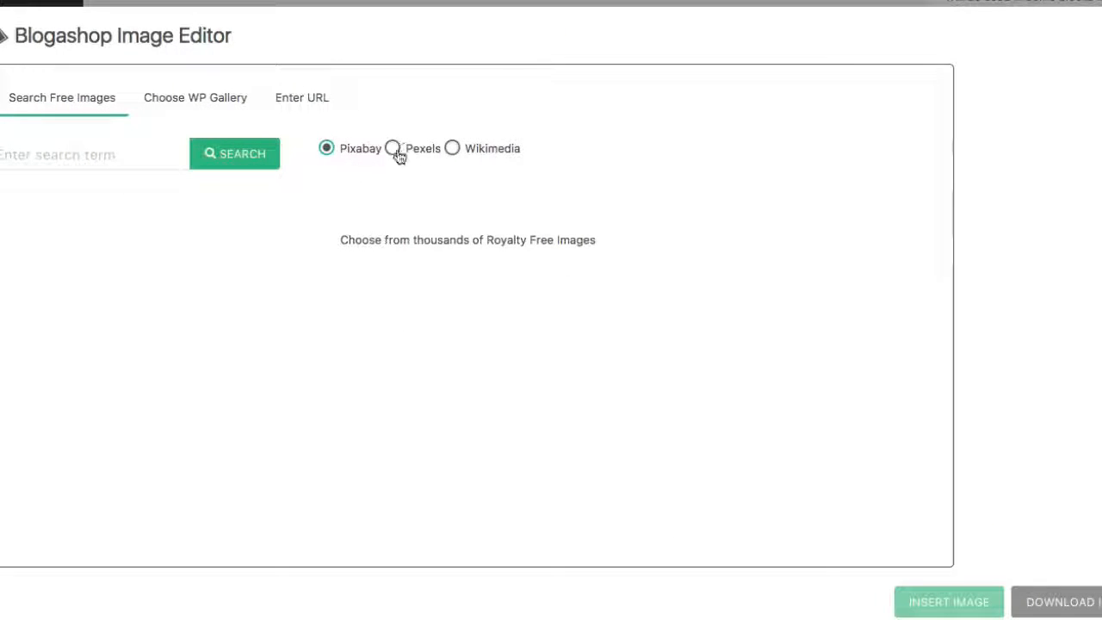
pyautogui.click(96, 152)
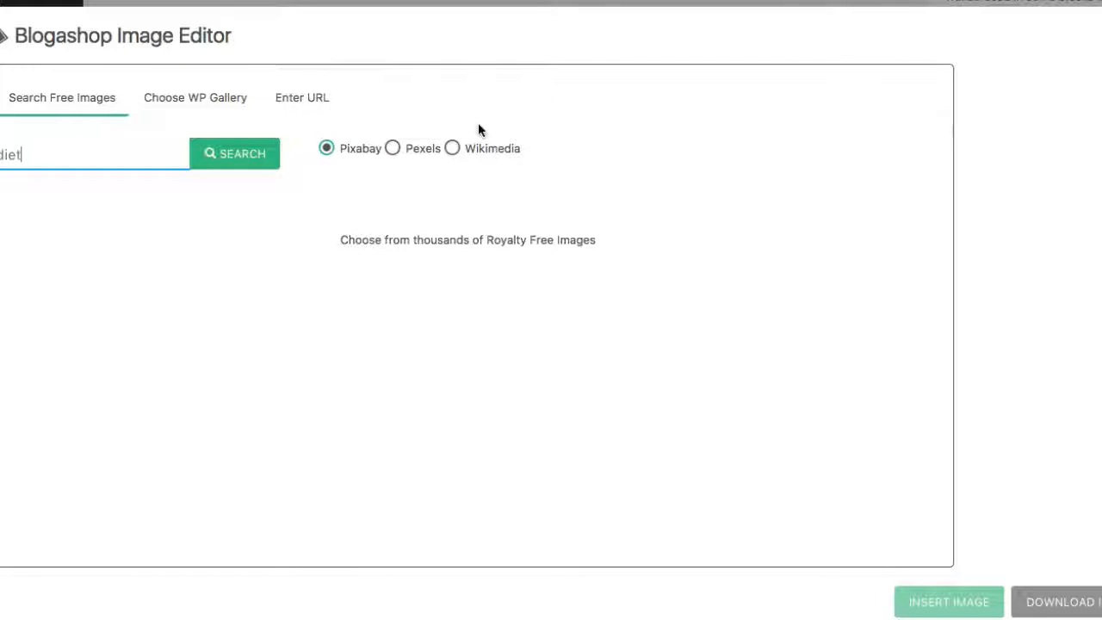
pyautogui.click(276, 164)
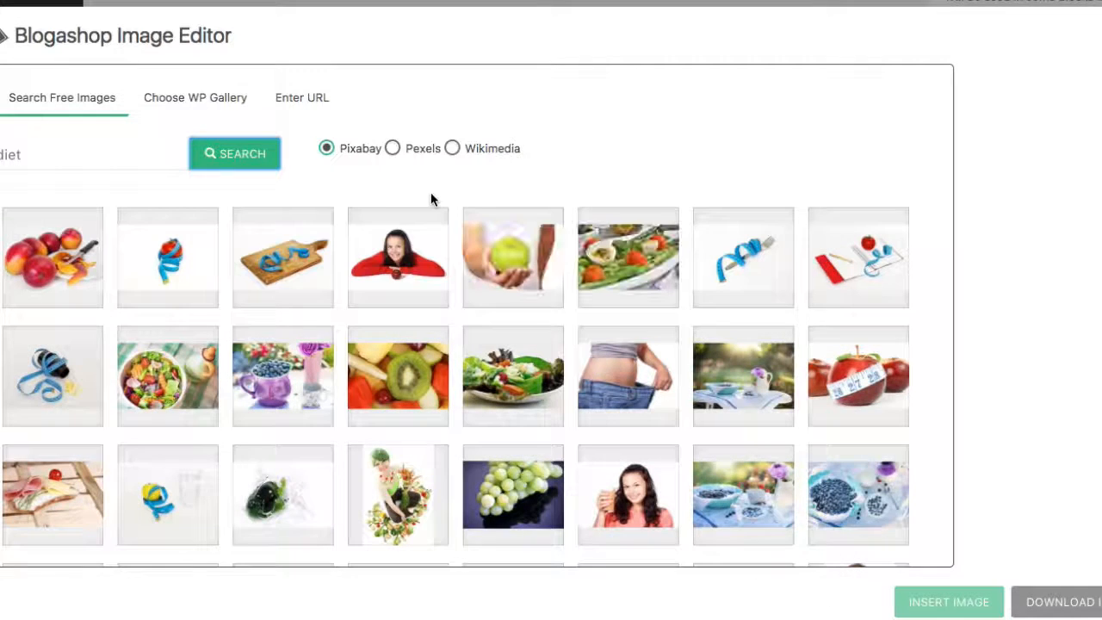
pyautogui.click(406, 378)
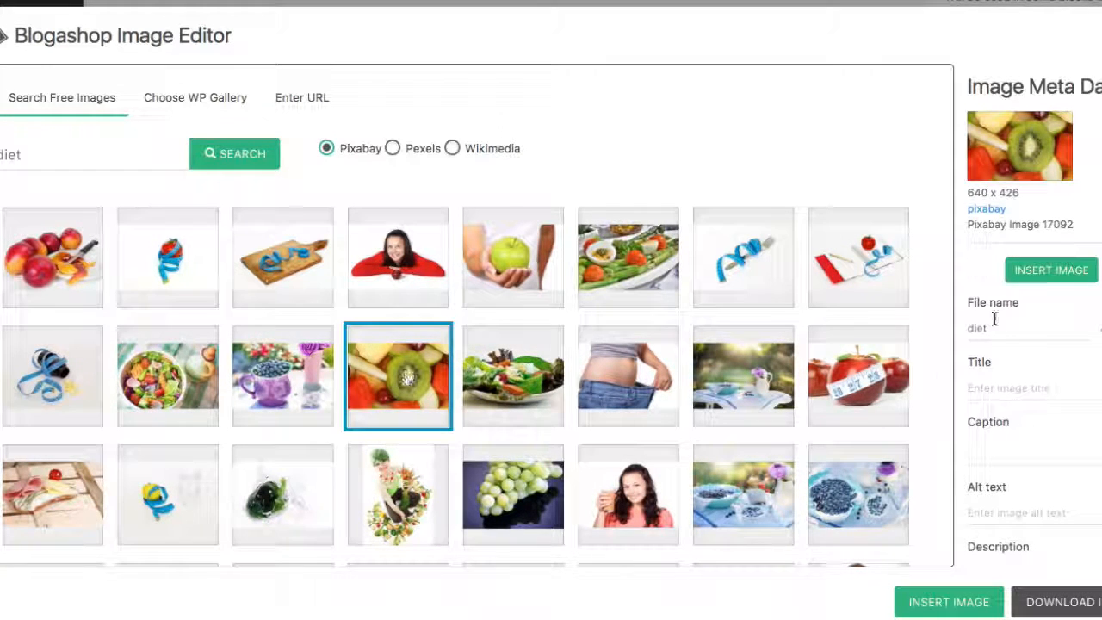
# Give the kiwi image the title "Kiwi", the alt text "The Kiwi Diet" and the description "Eat Kiwi".
pyautogui.click(1016, 390)
pyautogui.scroll(-3, 1051, 381)
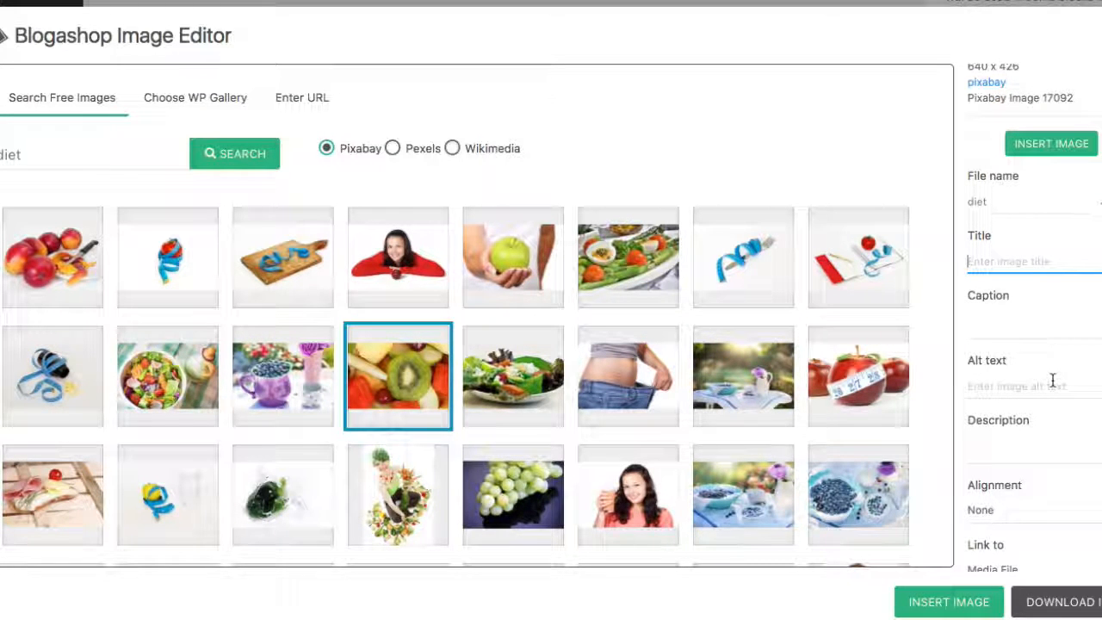
pyautogui.write('Kiwi')
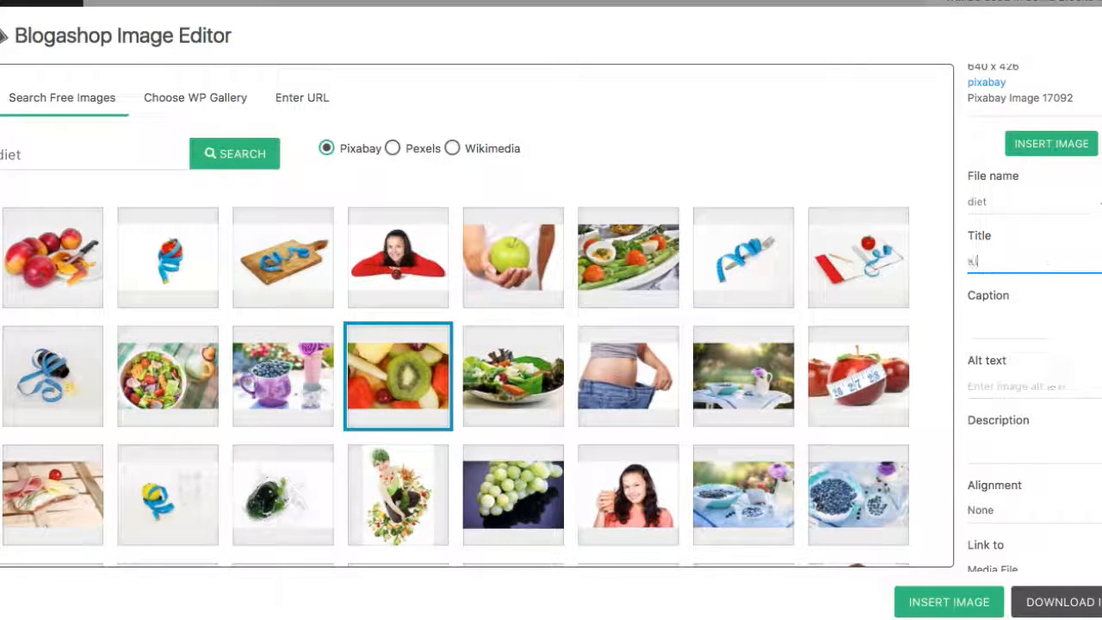
pyautogui.press('Tab')
pyautogui.press('Tab')
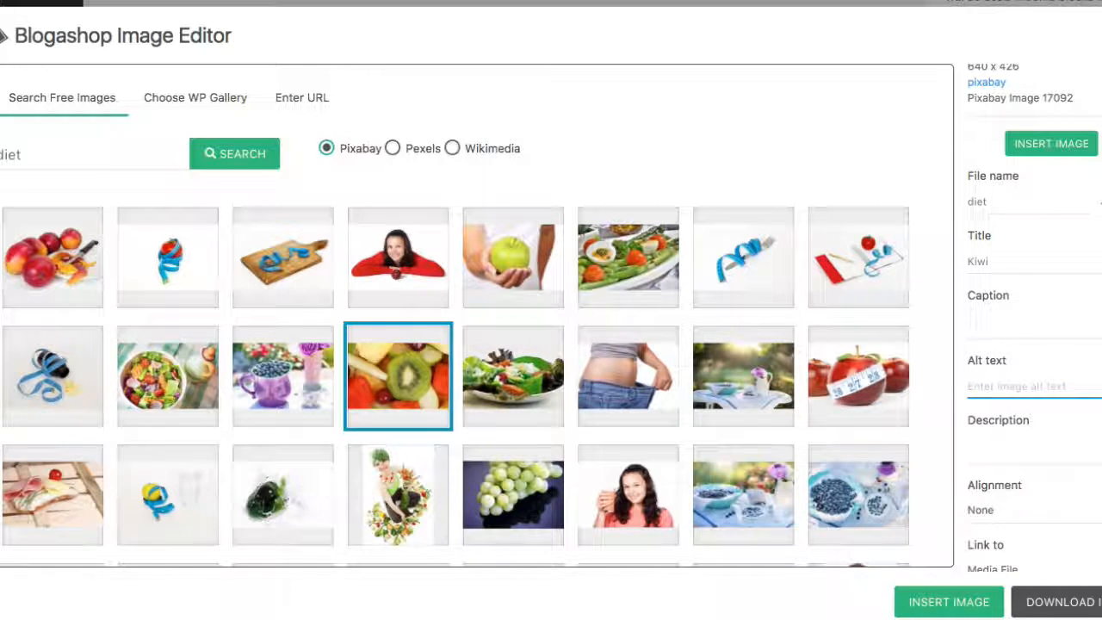
pyautogui.write('The Ki')
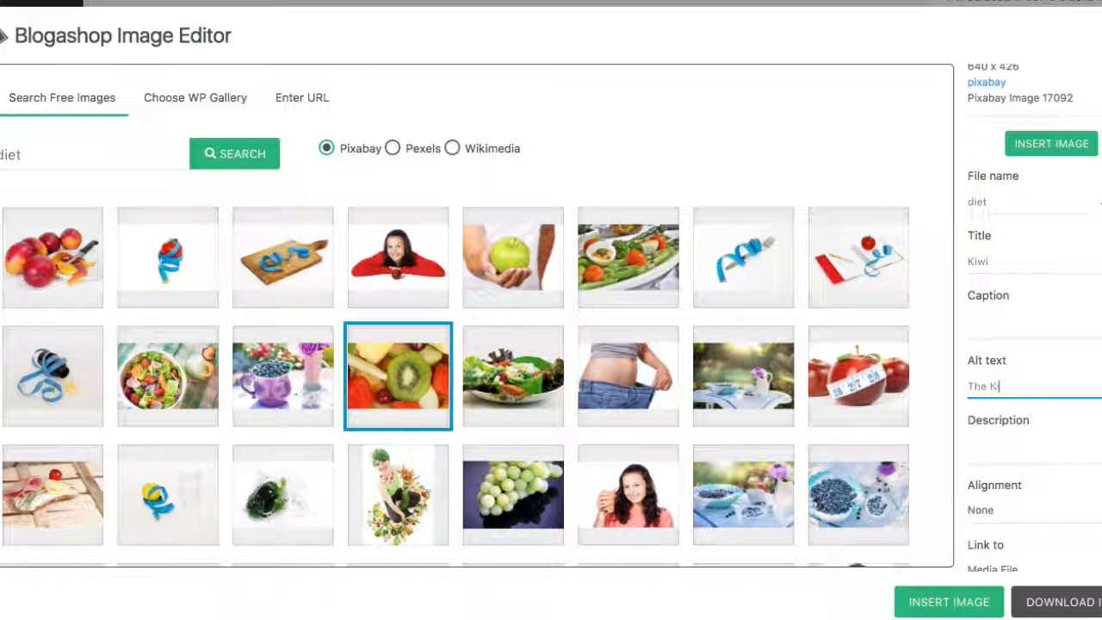
pyautogui.write('wi Diet')
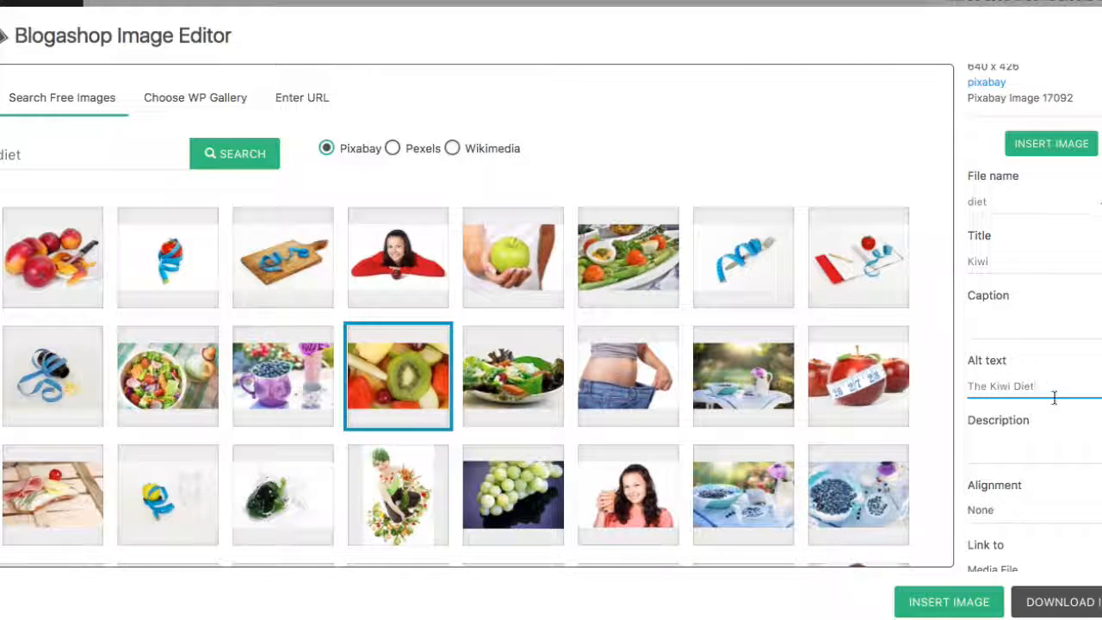
pyautogui.click(1028, 450)
pyautogui.write('Eat Kiwi')
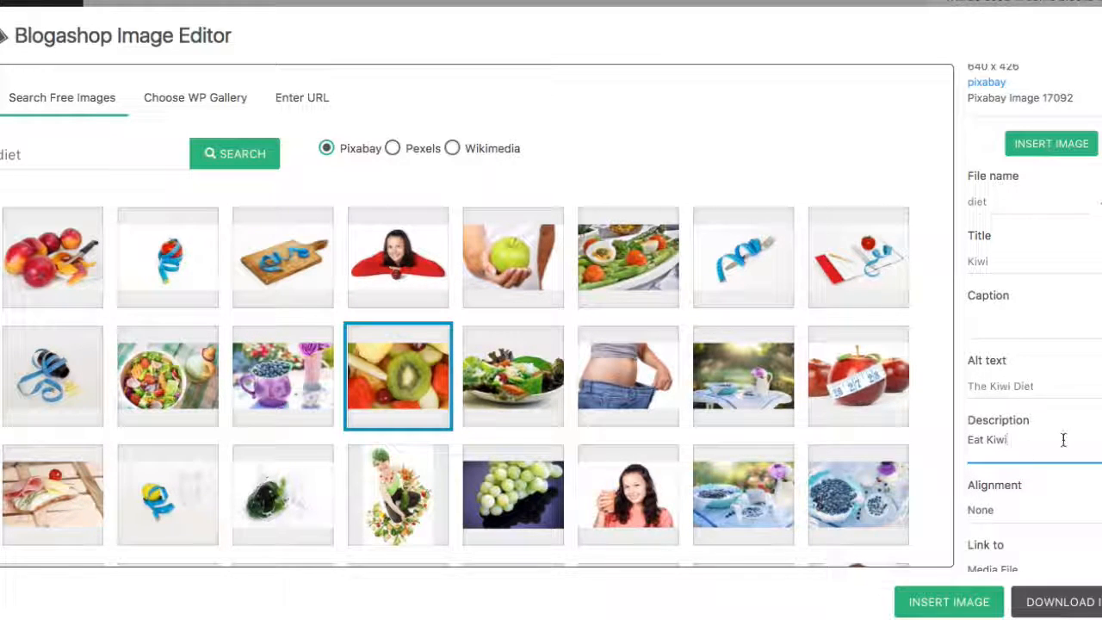
# Set the image's alignment to Center and its link to None, and insert it at full size into the post.
pyautogui.scroll(-2, 1064, 438)
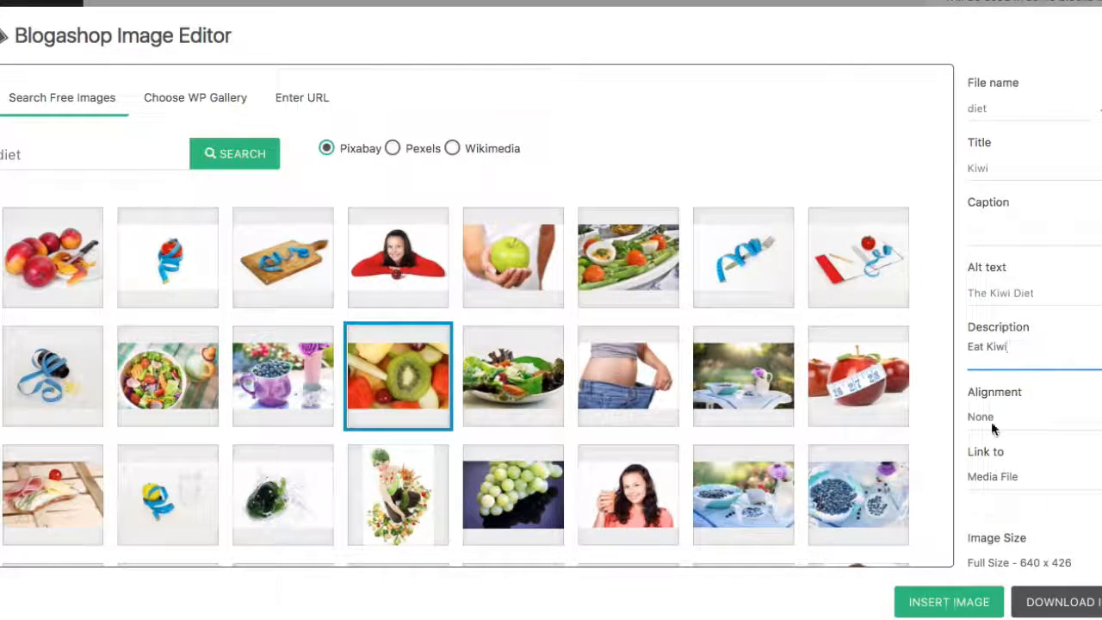
pyautogui.click(997, 421)
pyautogui.click(992, 387)
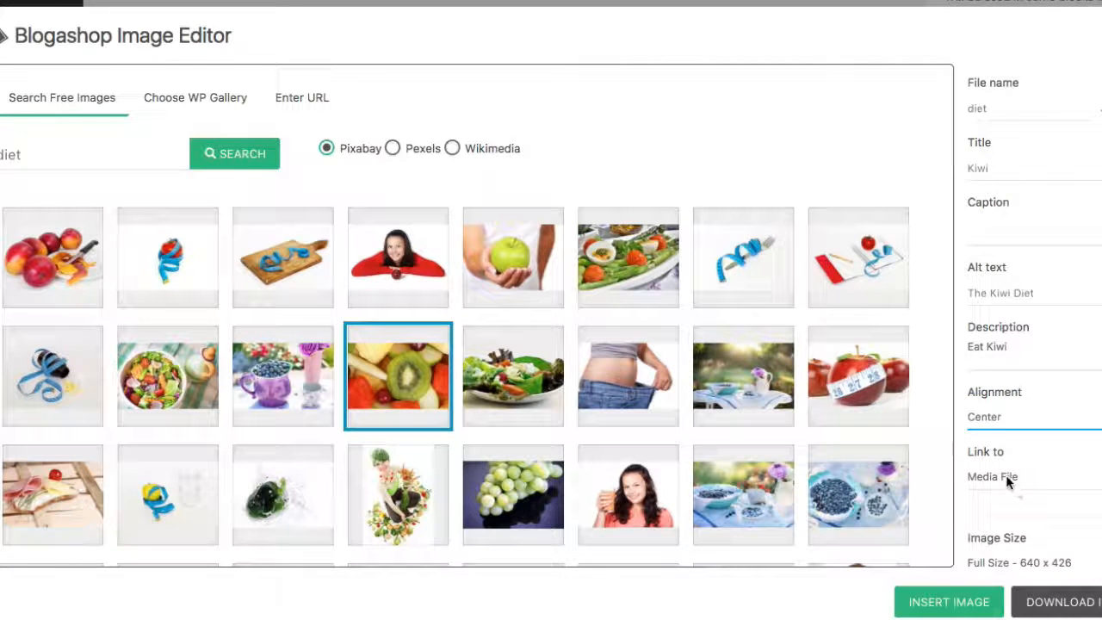
pyautogui.click(1006, 477)
pyautogui.click(1001, 506)
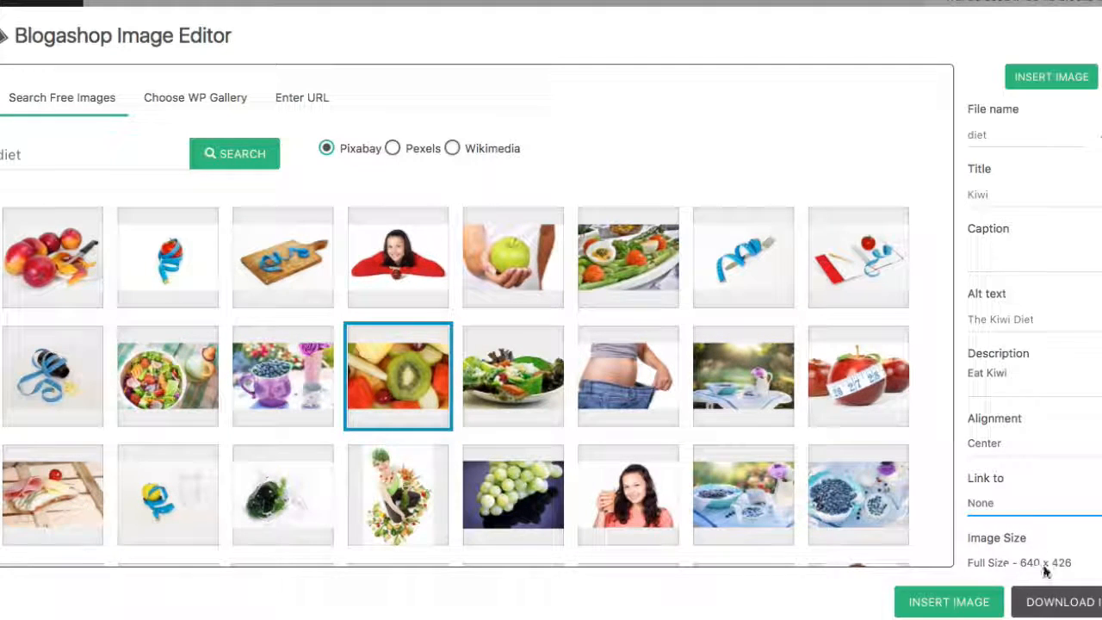
pyautogui.click(964, 601)
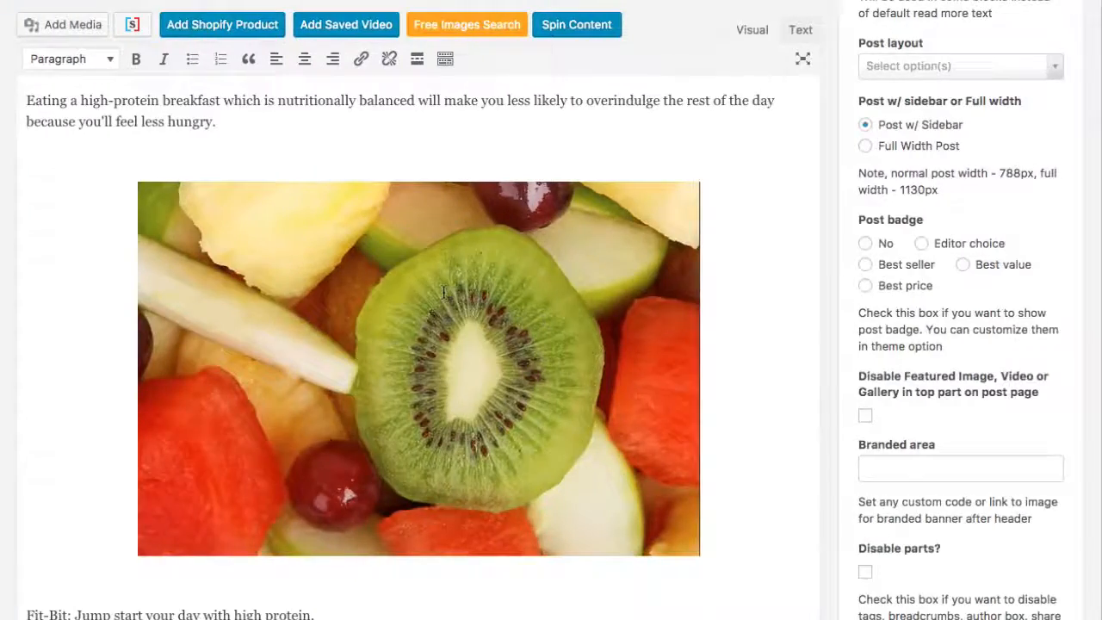
# Add blank lines after the introductory paragraph that ends with the weight loss industry in the US.
pyautogui.scroll(5, 443, 292)
pyautogui.scroll(5, 443, 293)
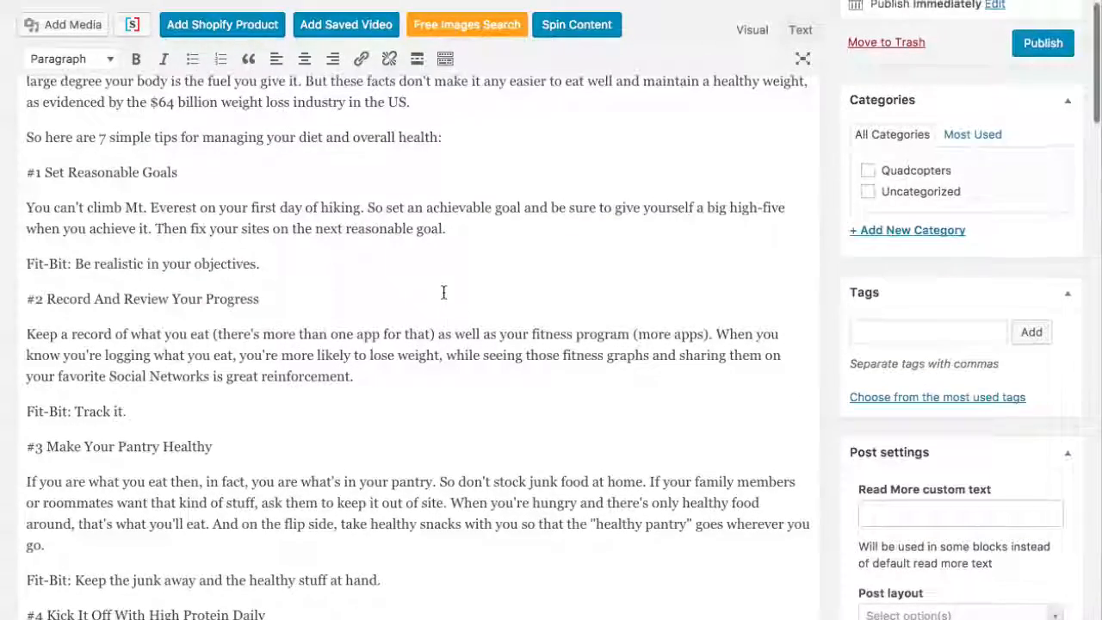
pyautogui.scroll(4, 172, 249)
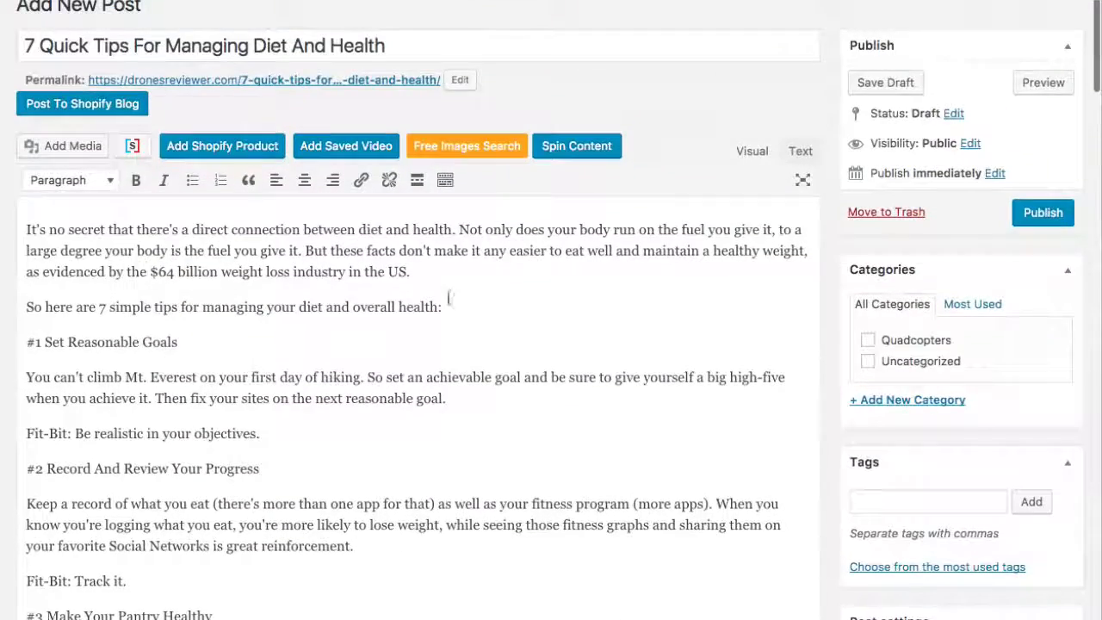
pyautogui.click(416, 271)
pyautogui.press('Return')
pyautogui.press('Return')
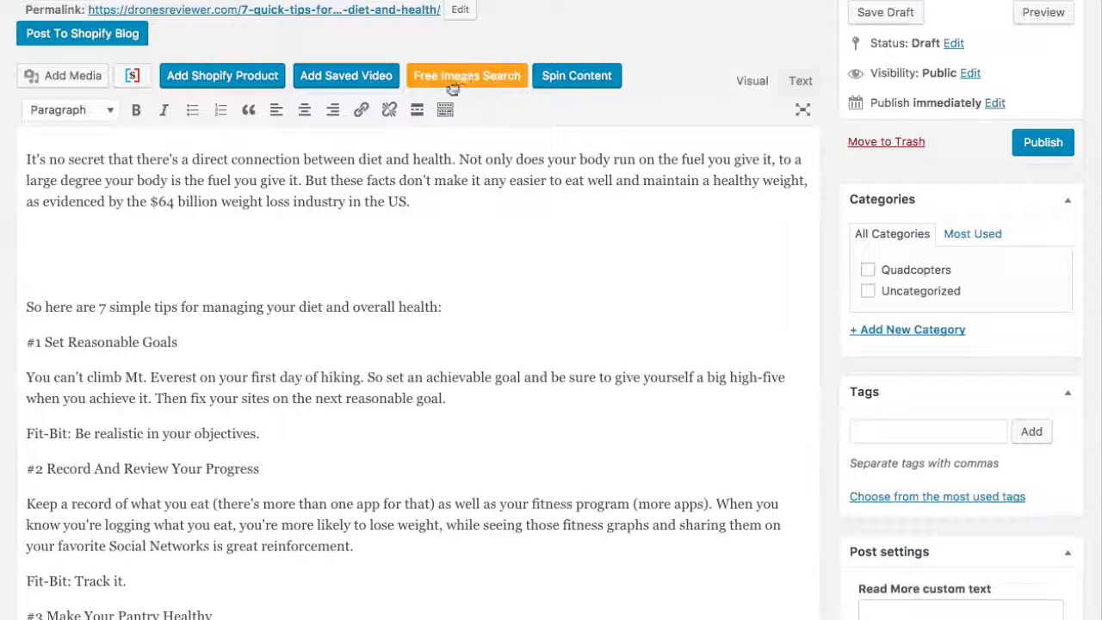
# Insert the saved video "Download Nutrition and Diet Therapy" below the introduction and save the post as a draft.
pyautogui.click(348, 76)
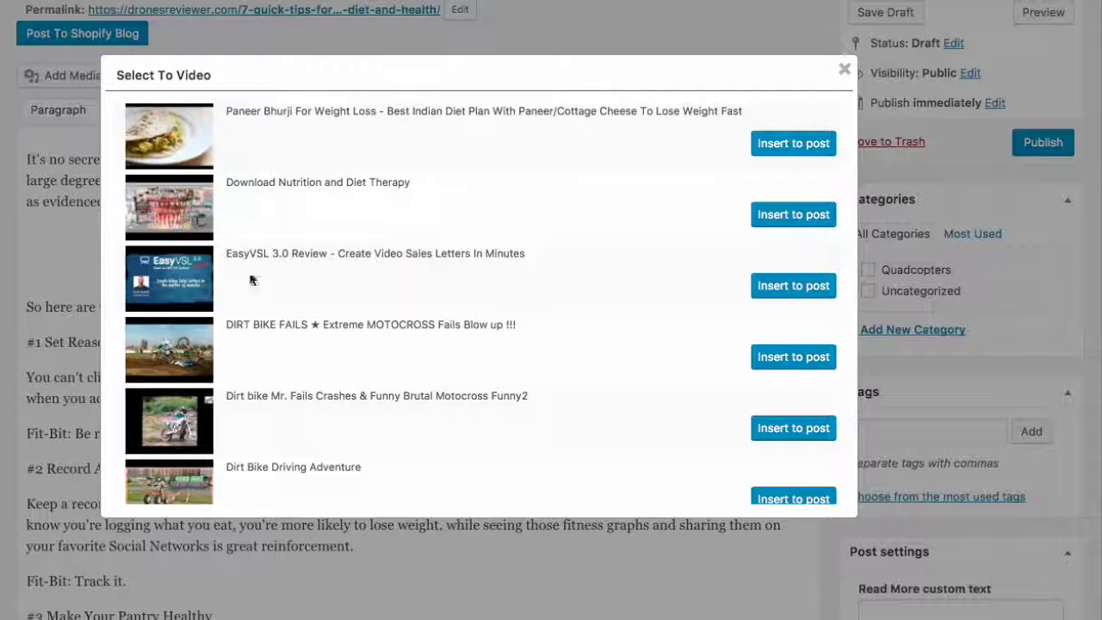
pyautogui.scroll(-5, 374, 349)
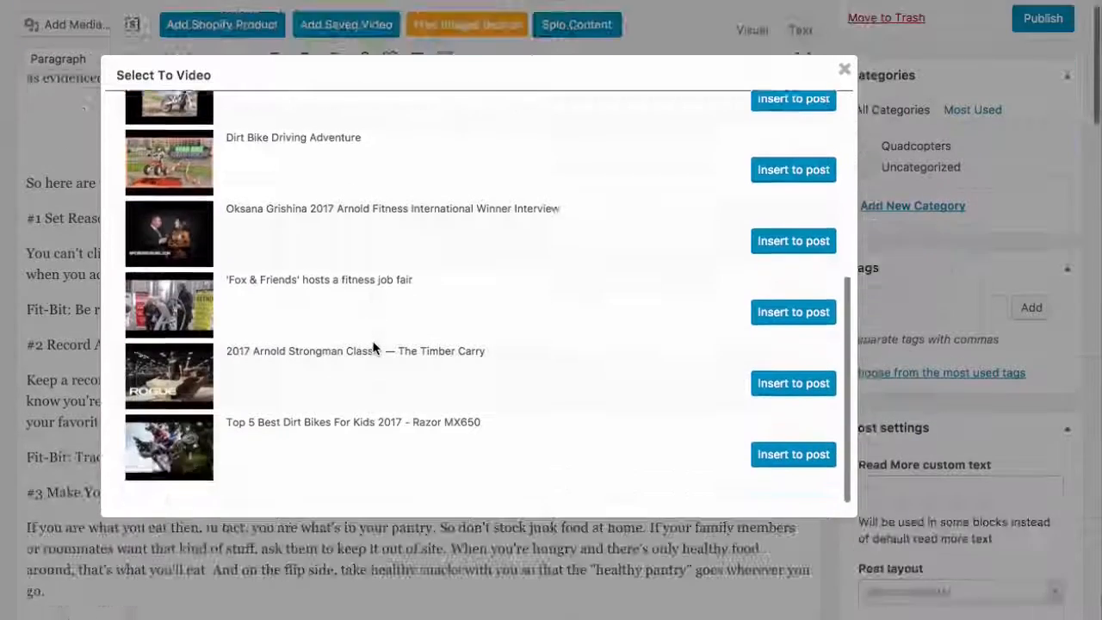
pyautogui.scroll(5, 373, 349)
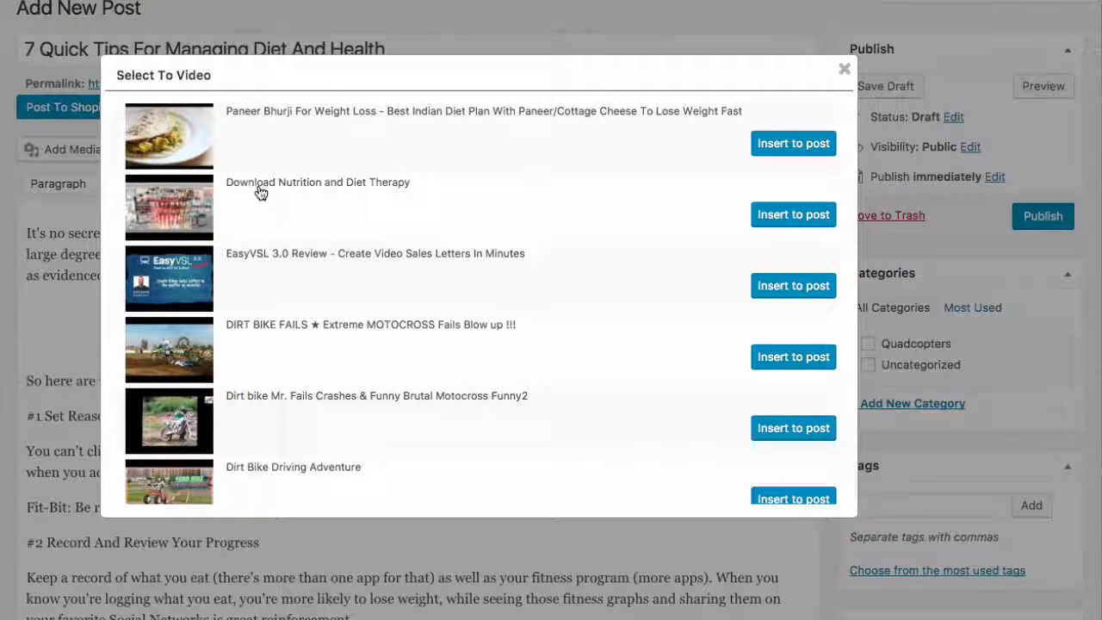
pyautogui.click(809, 215)
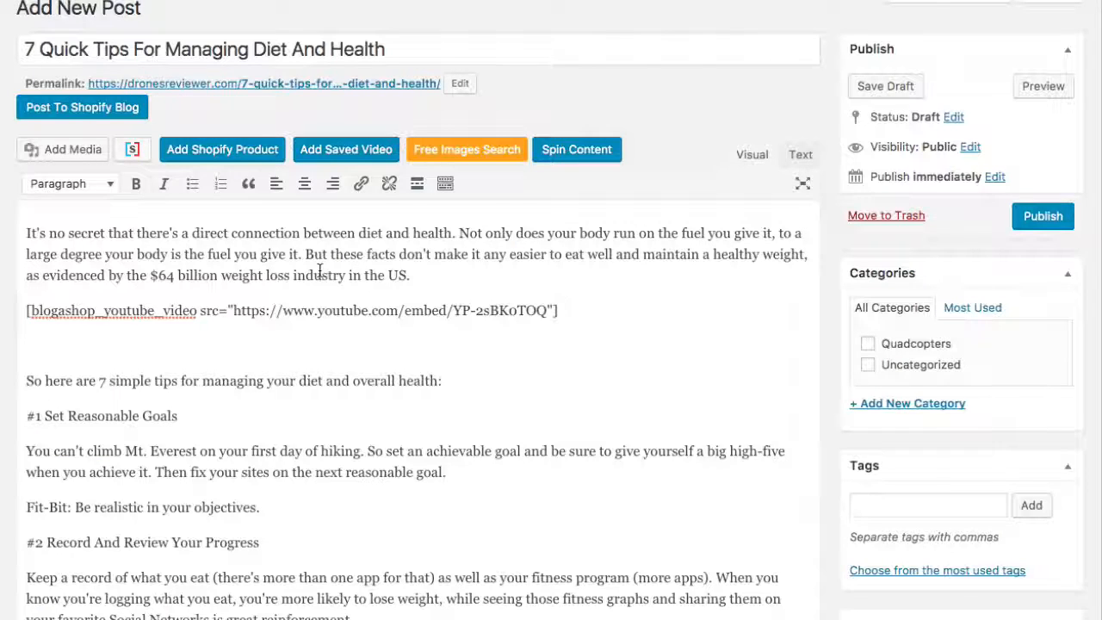
pyautogui.click(884, 87)
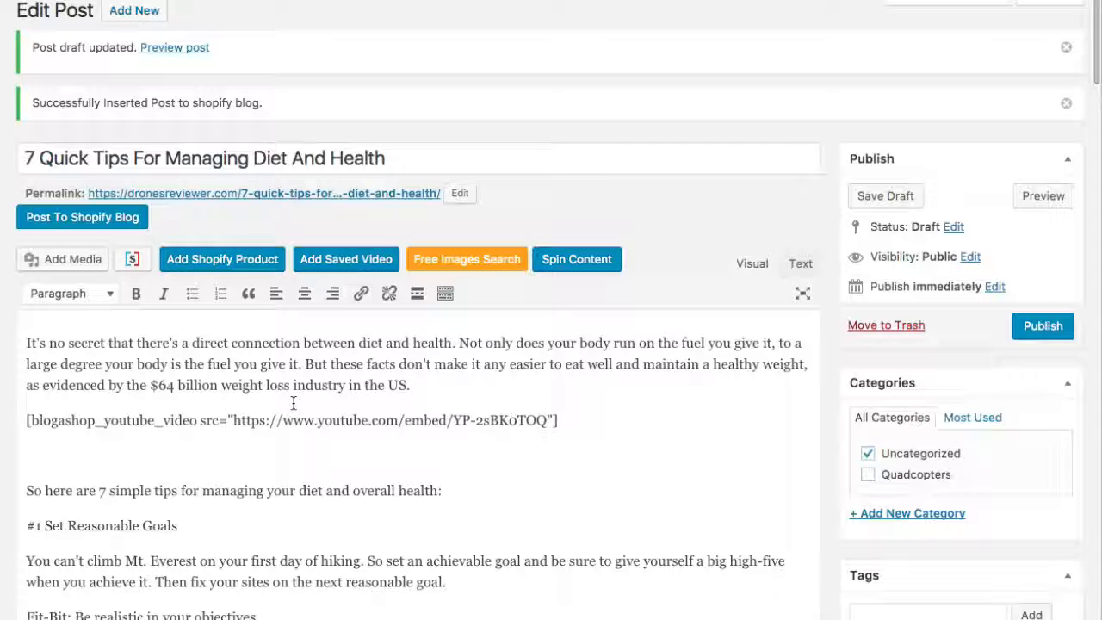
# Add blank lines at the end of the post, after "Fit-Bit: Do what works for you in the long-run.".
pyautogui.scroll(-1, 288, 420)
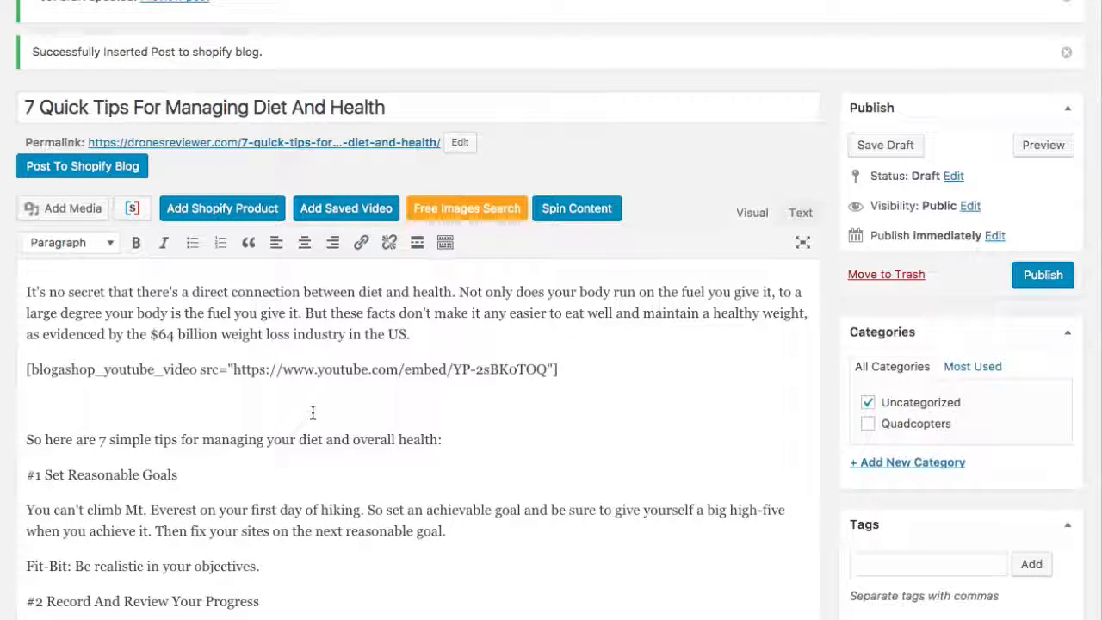
pyautogui.scroll(-3, 321, 410)
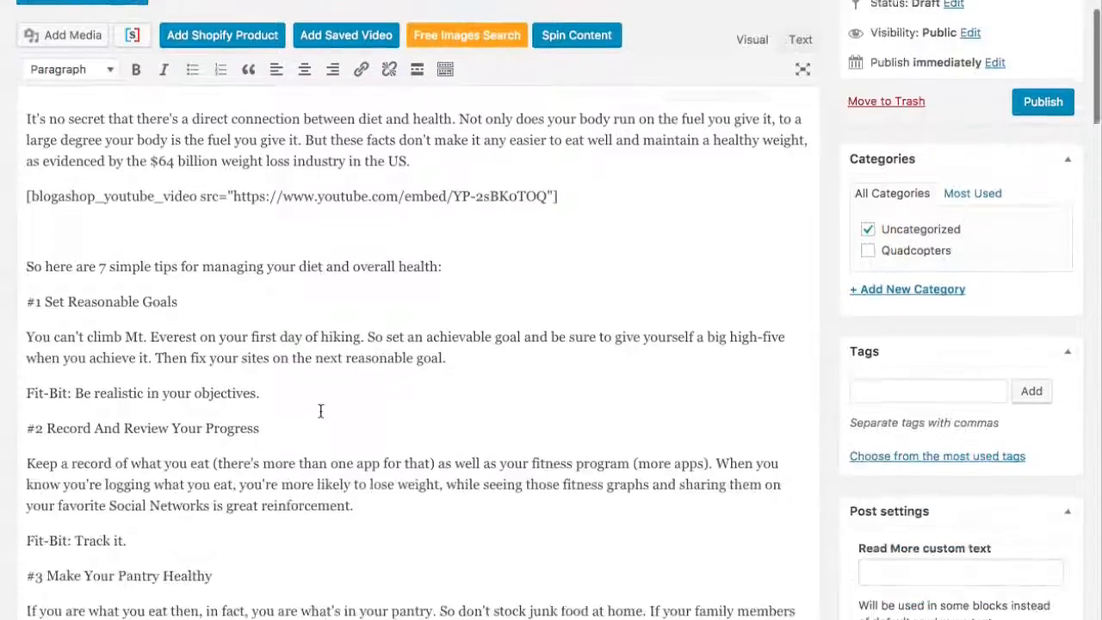
pyautogui.scroll(-5, 321, 411)
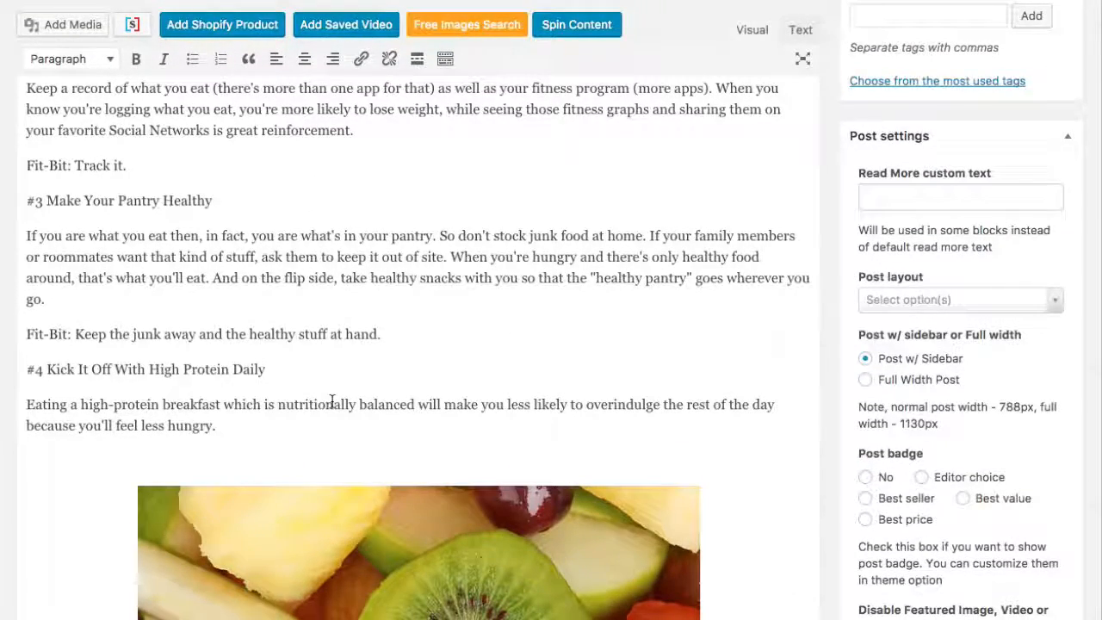
pyautogui.scroll(-8, 332, 402)
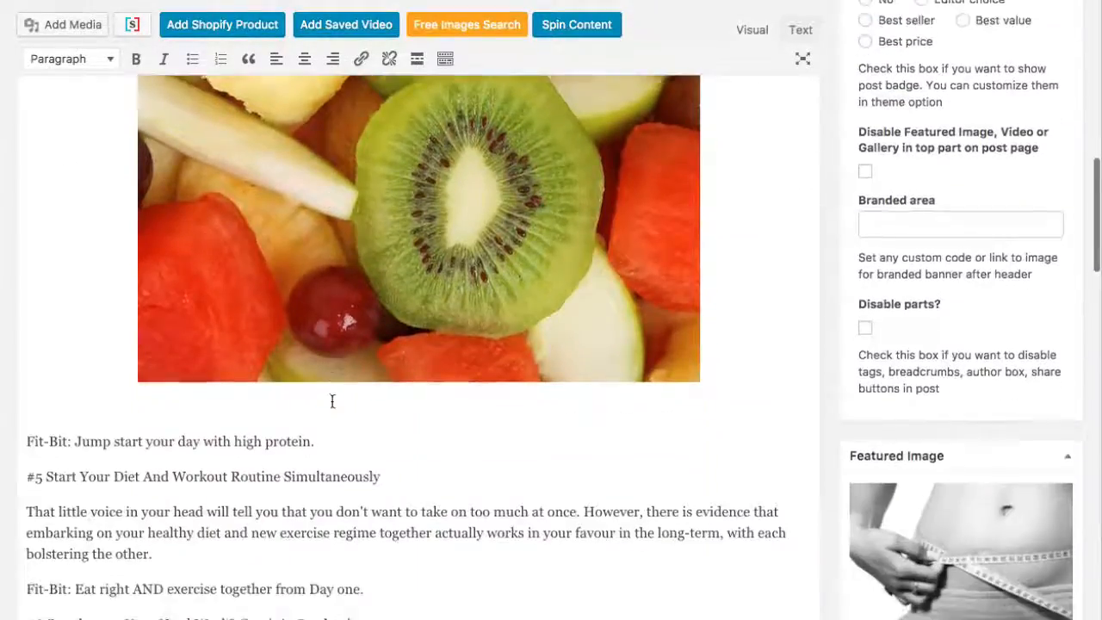
pyautogui.scroll(-10, 332, 402)
pyautogui.scroll(2, 327, 387)
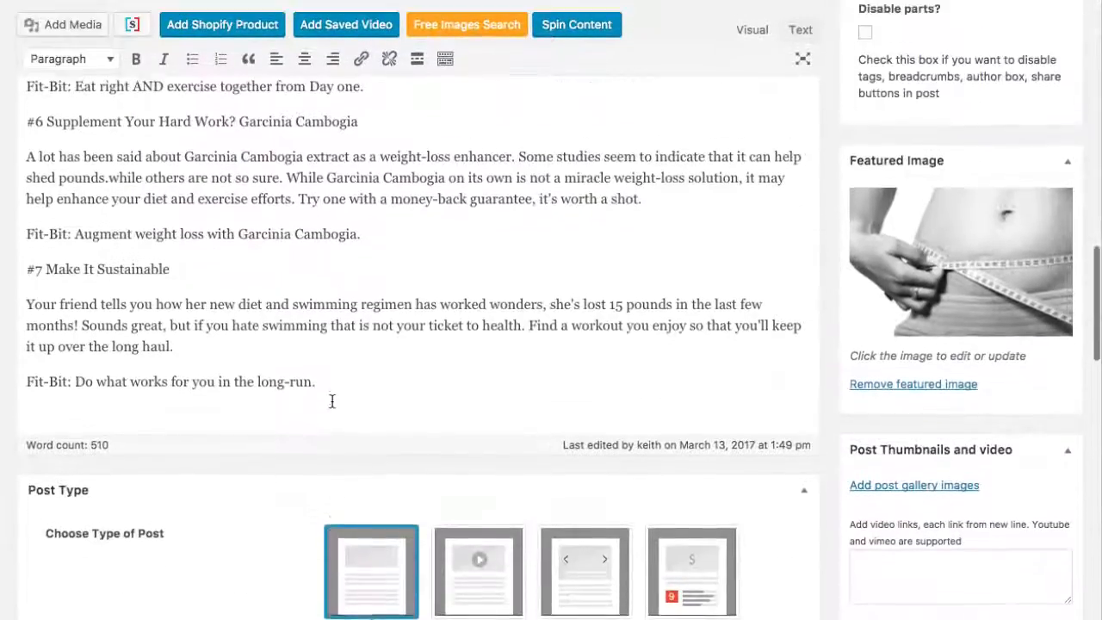
pyautogui.click(327, 385)
pyautogui.press('Return')
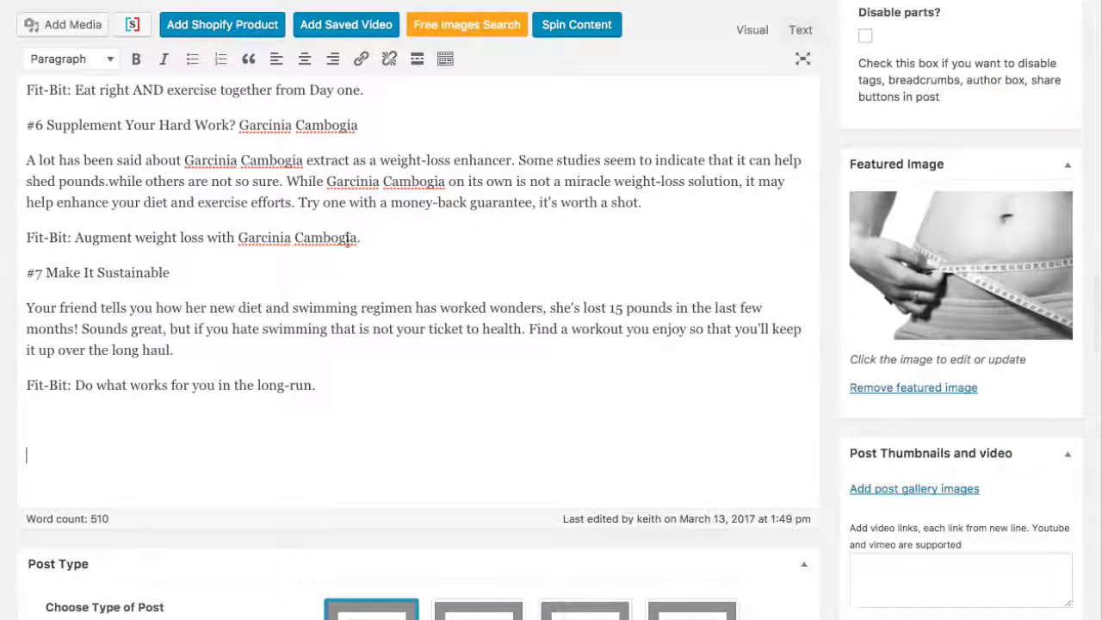
# Start adding a Shopify product at the post's end, choosing the Blogashop store and filtering its products by the Fitness collection.
pyautogui.click(238, 26)
pyautogui.click(509, 44)
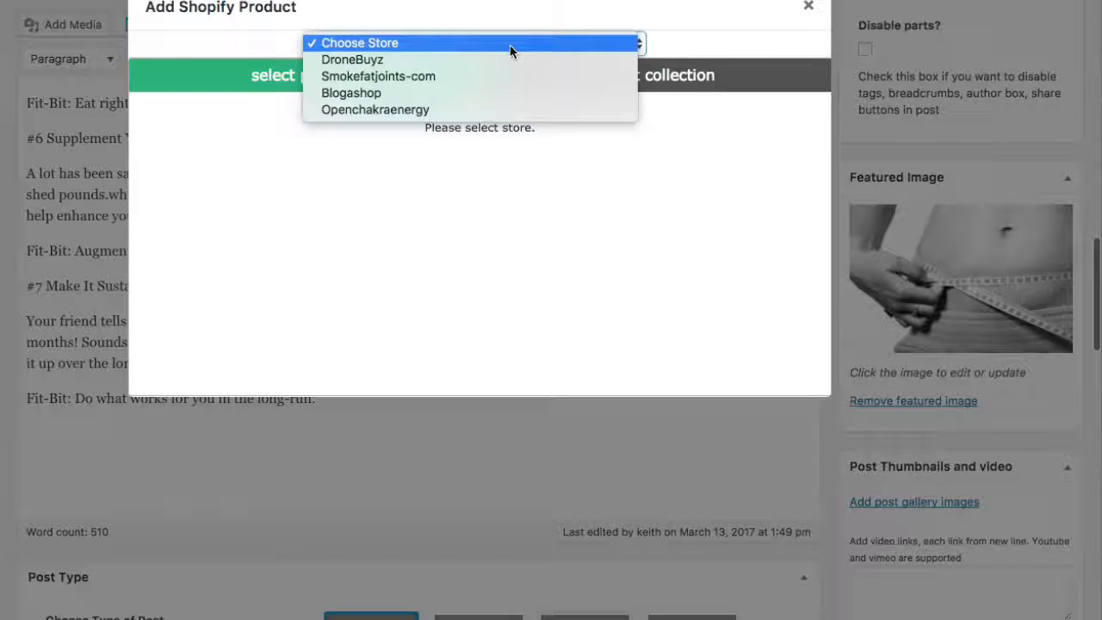
pyautogui.click(432, 5)
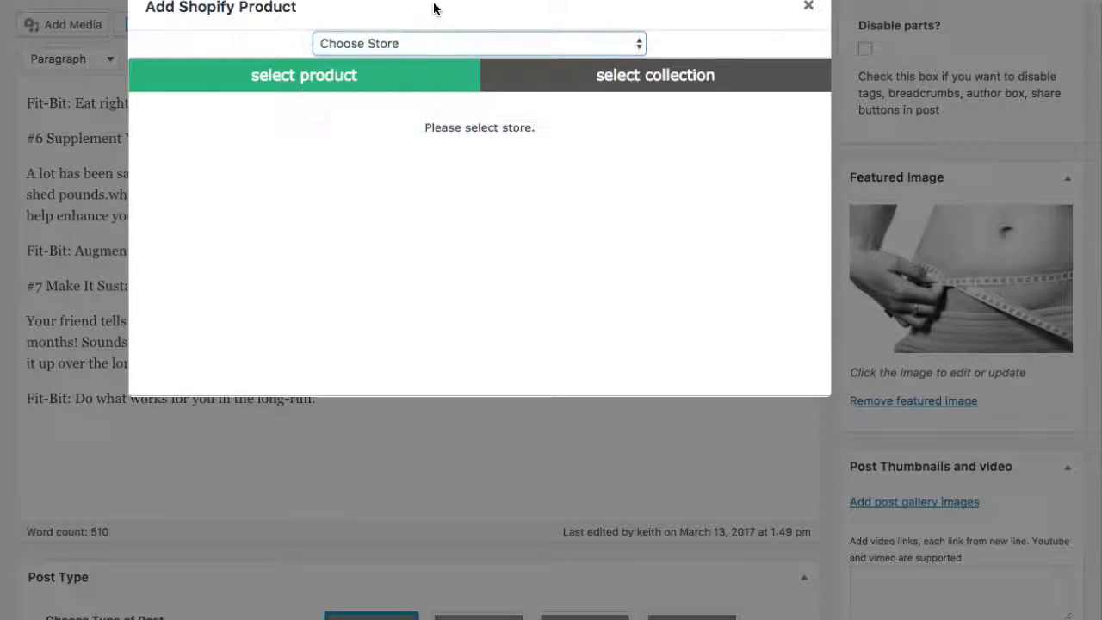
pyautogui.click(475, 44)
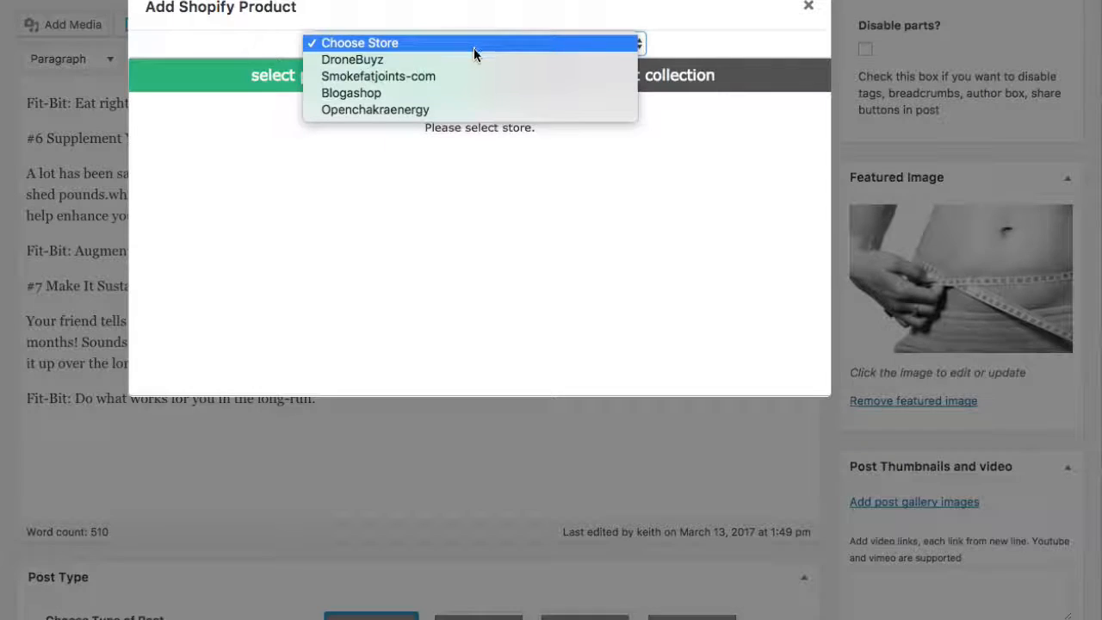
pyautogui.click(380, 95)
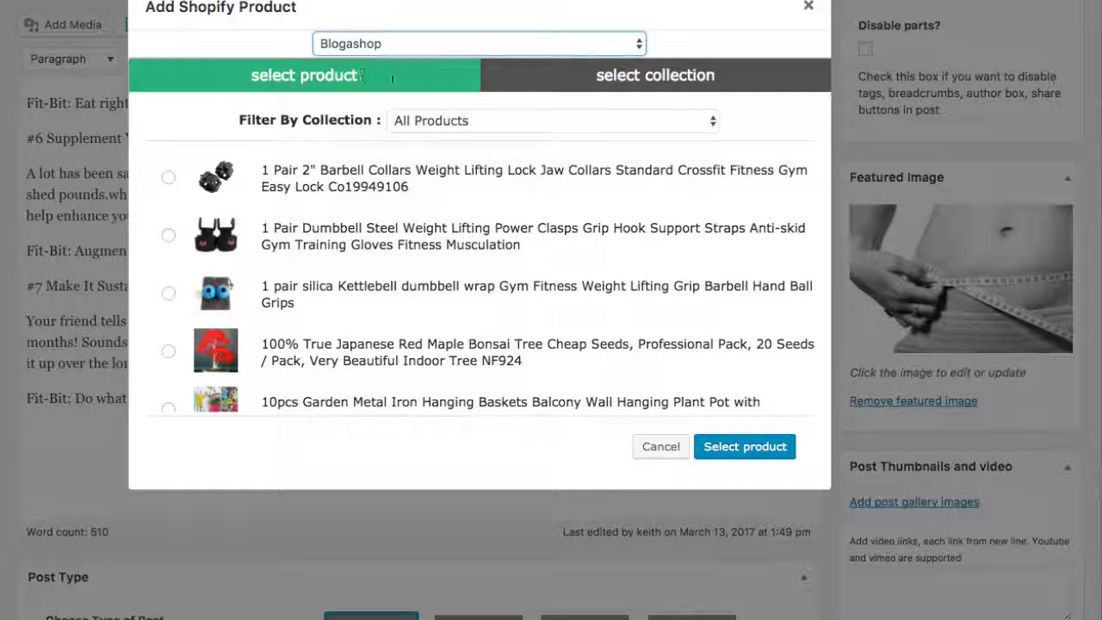
pyautogui.click(456, 120)
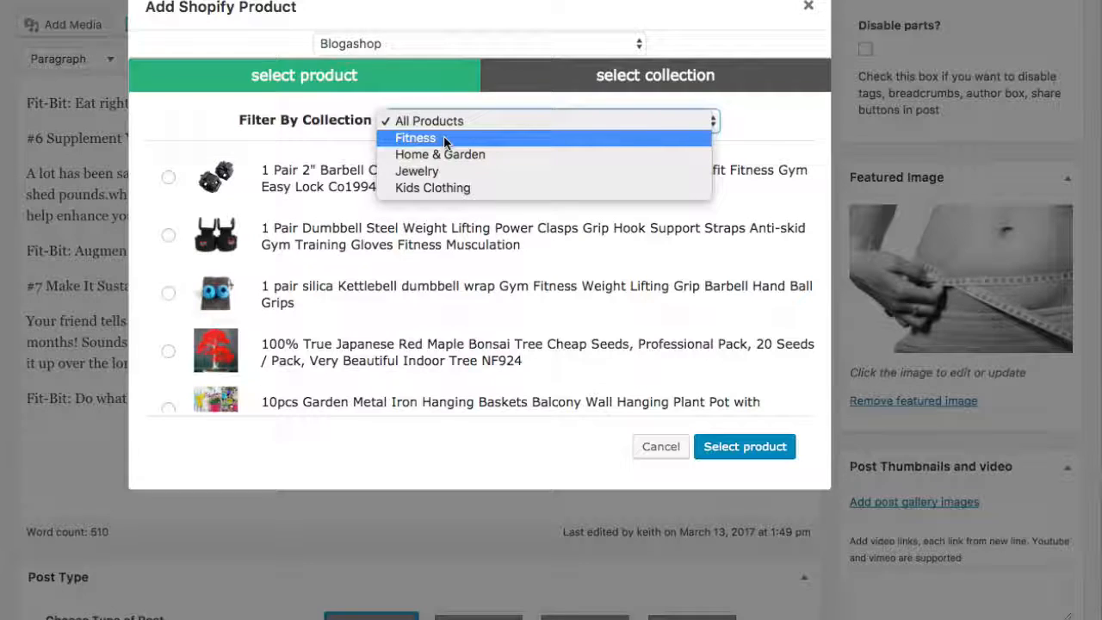
pyautogui.click(443, 138)
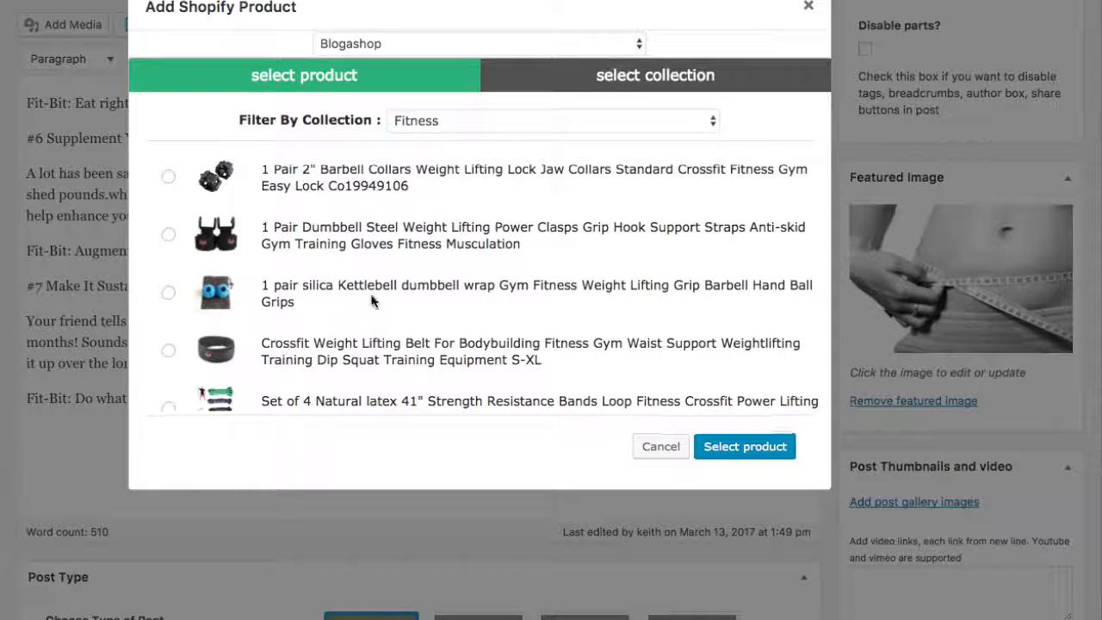
pyautogui.scroll(-2, 370, 298)
pyautogui.scroll(1, 370, 298)
# Insert the Crossfit Weight Lifting Belt product below the post's last paragraph using the Product Full Length Layout.
pyautogui.click(638, 79)
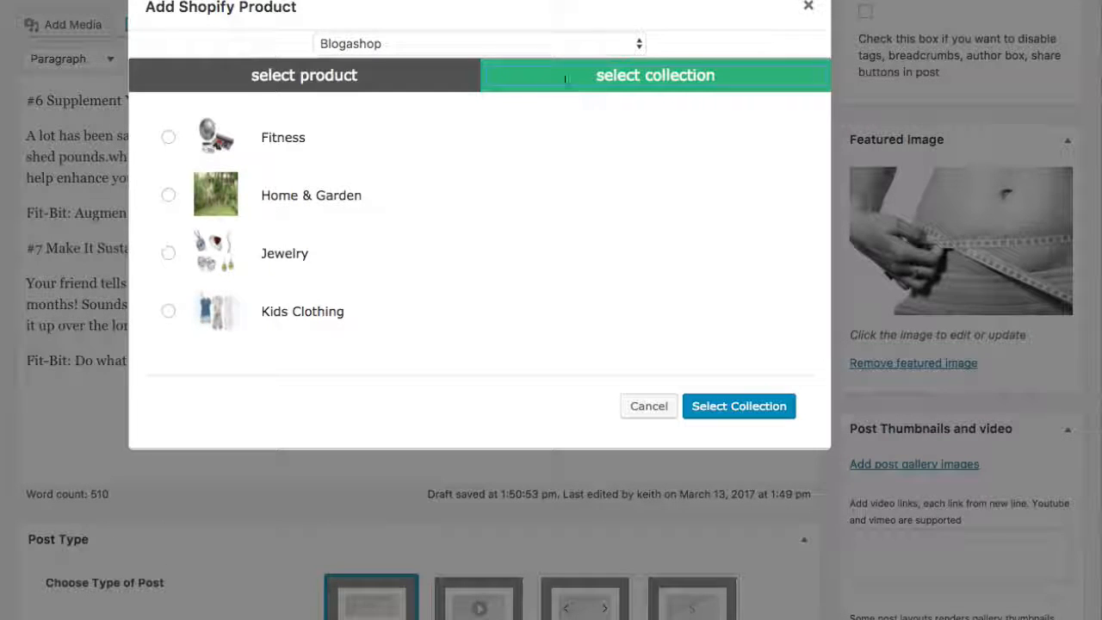
pyautogui.click(330, 78)
pyautogui.scroll(-2, 292, 285)
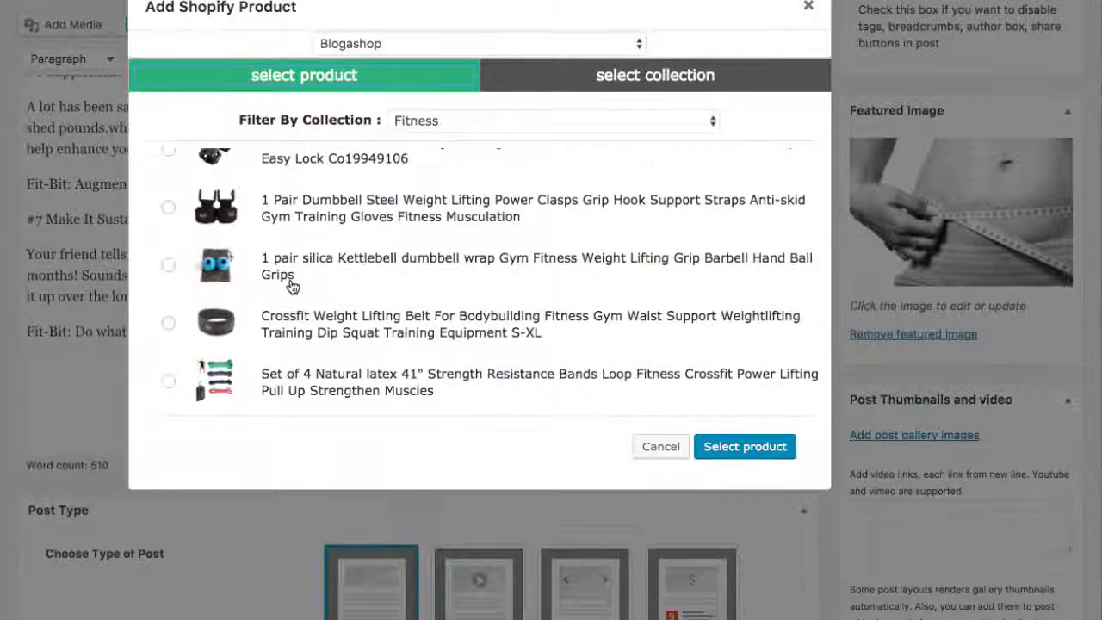
pyautogui.click(168, 329)
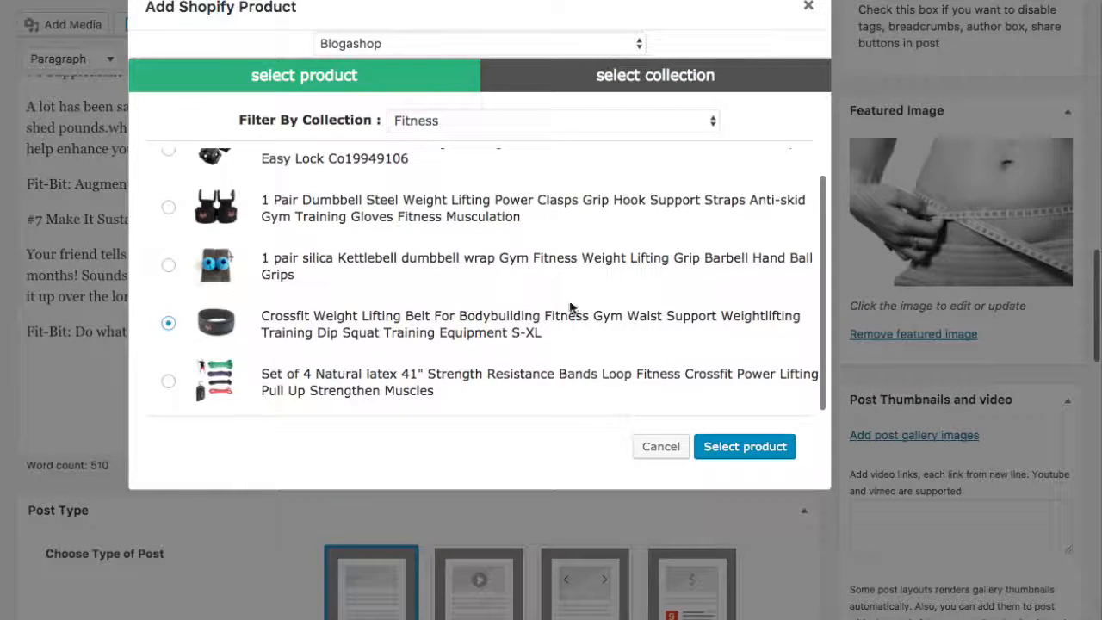
pyautogui.click(761, 446)
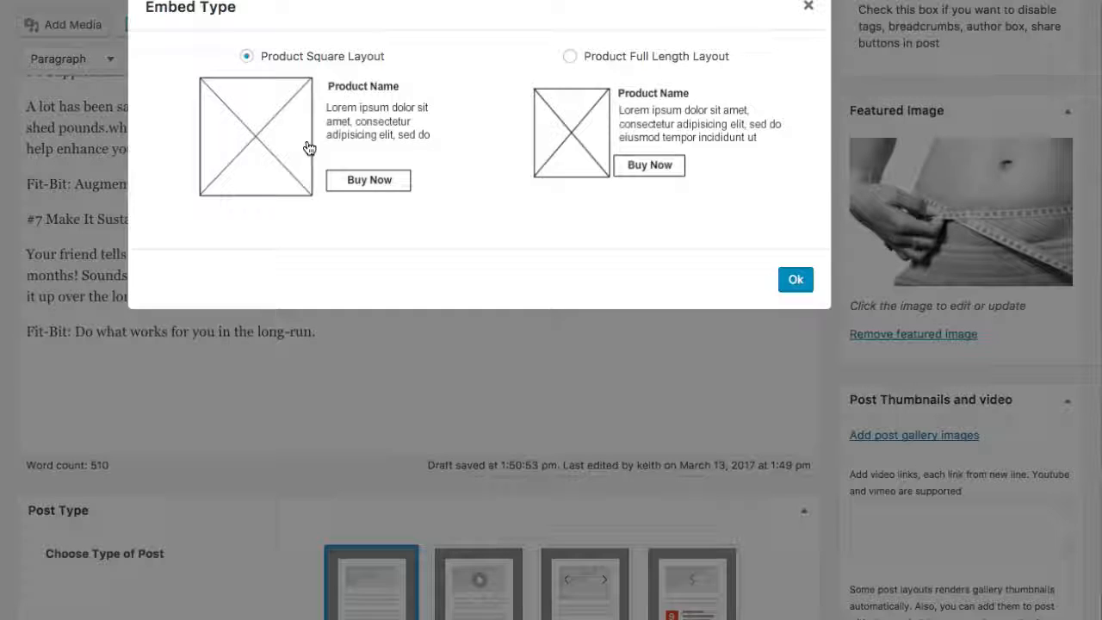
pyautogui.click(570, 56)
pyautogui.click(796, 279)
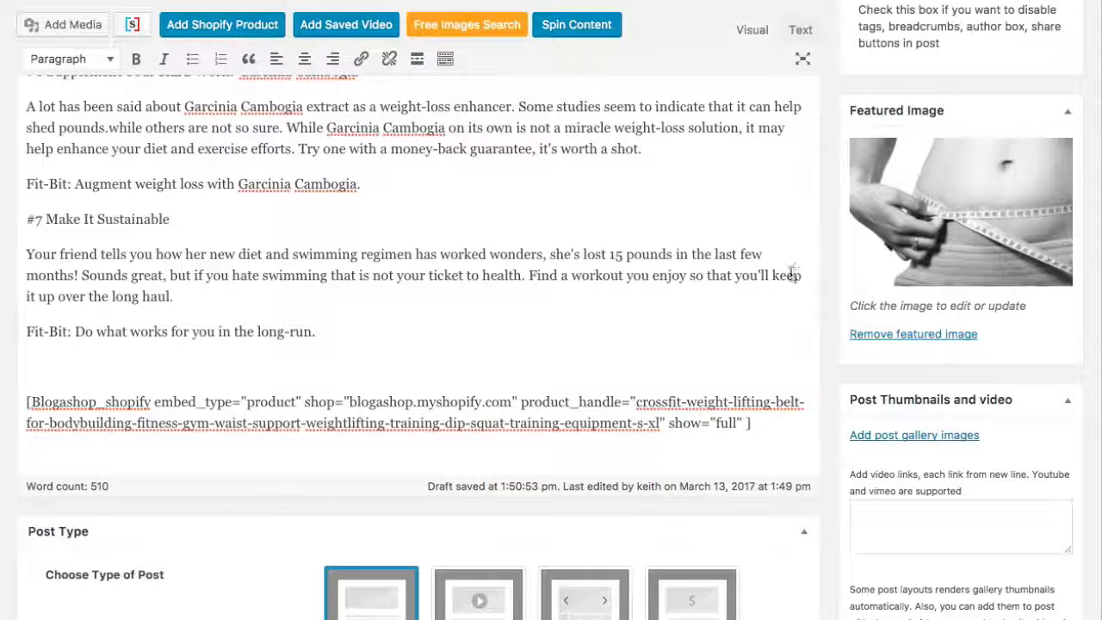
# Add the tags kiwi and fitness to the post and save it as a draft.
pyautogui.scroll(-5, 918, 251)
pyautogui.scroll(3, 918, 253)
pyautogui.scroll(8, 918, 260)
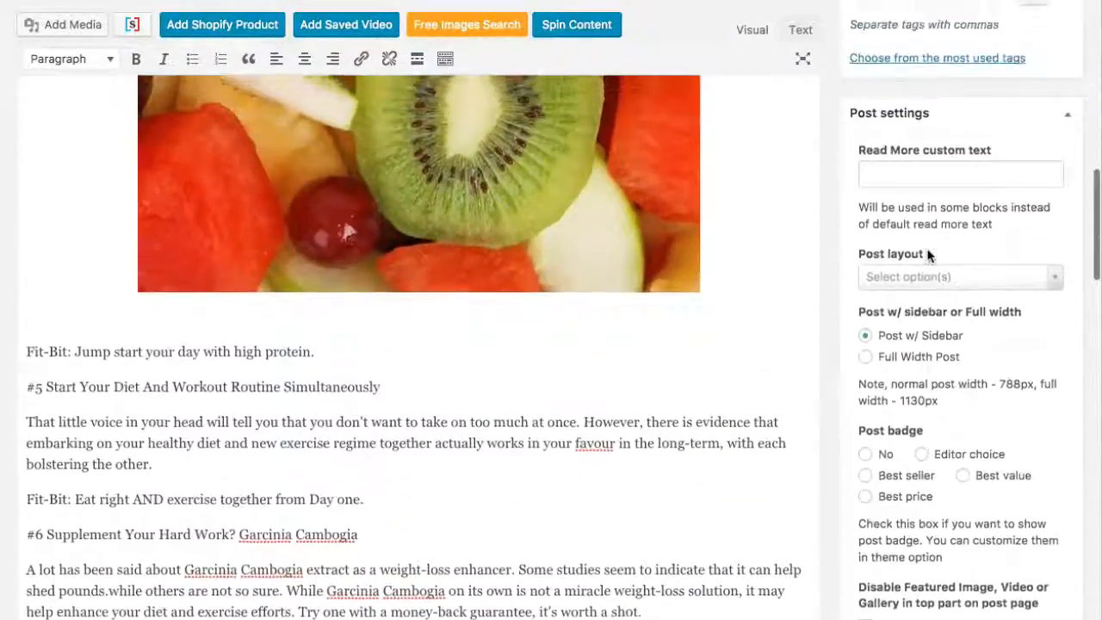
pyautogui.scroll(4, 928, 254)
pyautogui.write('kiwi')
pyautogui.click(1031, 274)
pyautogui.write('fitness')
pyautogui.click(1031, 275)
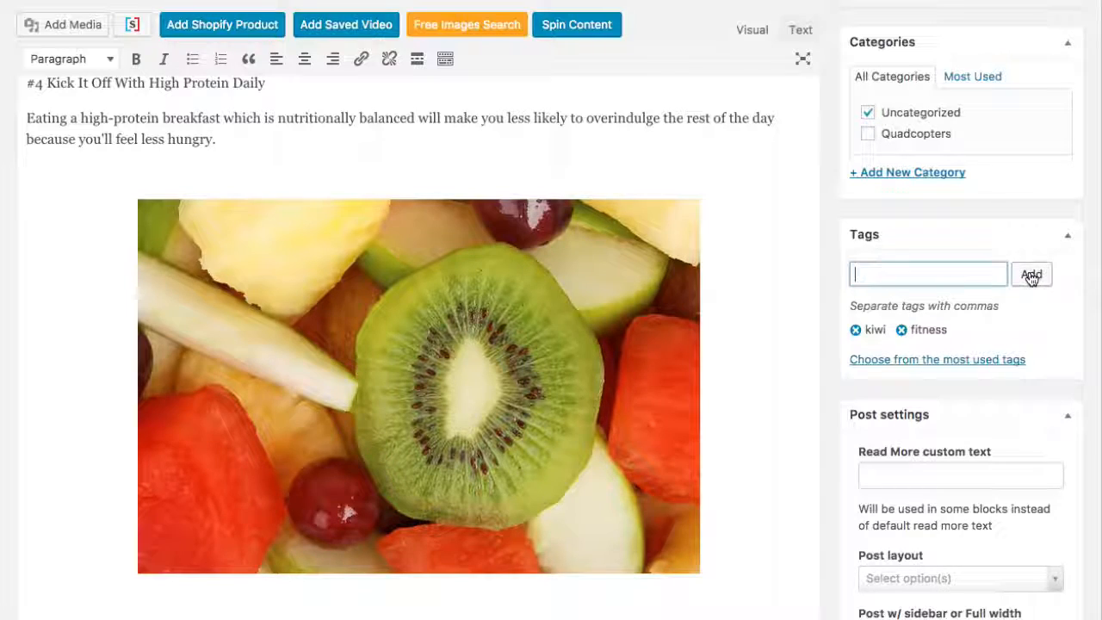
pyautogui.scroll(10, 807, 218)
pyautogui.click(887, 76)
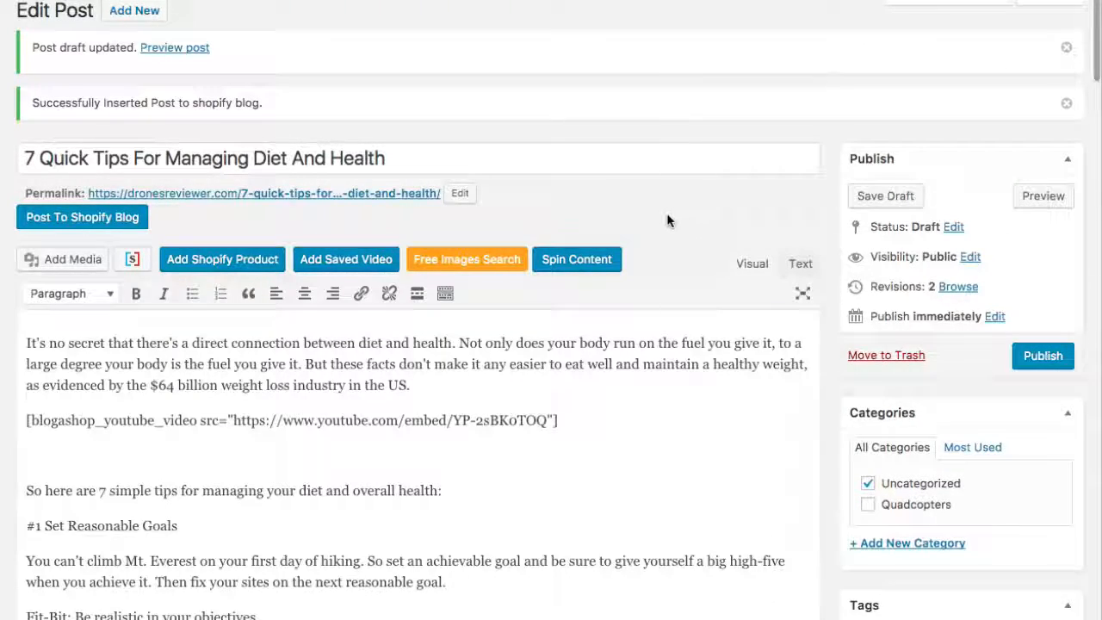
# Spin the post's content with Spinner Bros, accept the rewritten text and save the draft.
pyautogui.scroll(-3, 659, 220)
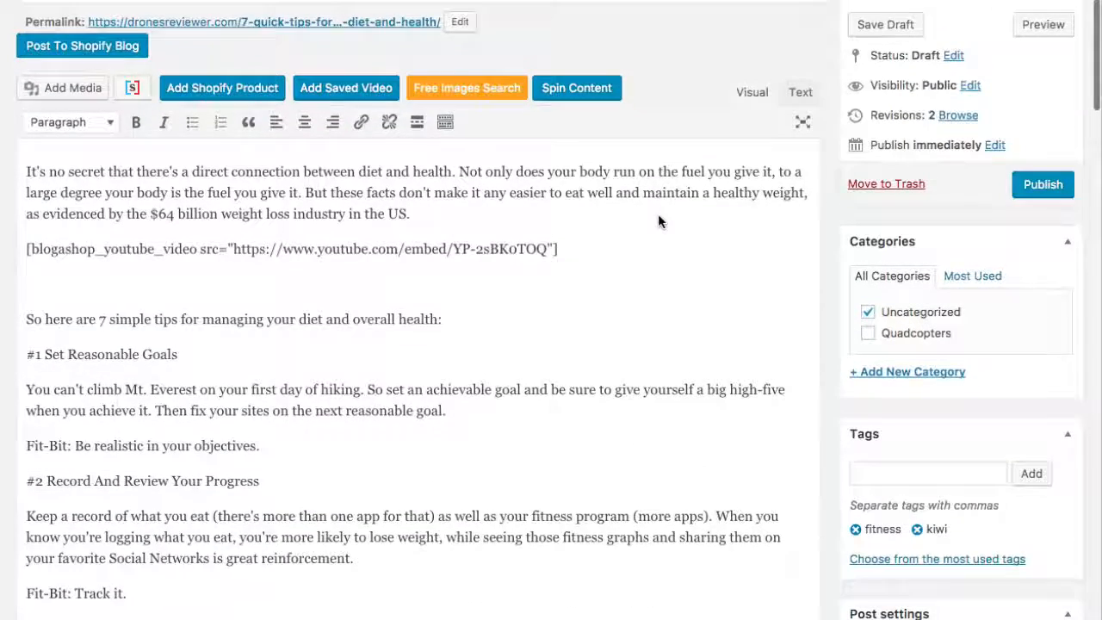
pyautogui.click(576, 88)
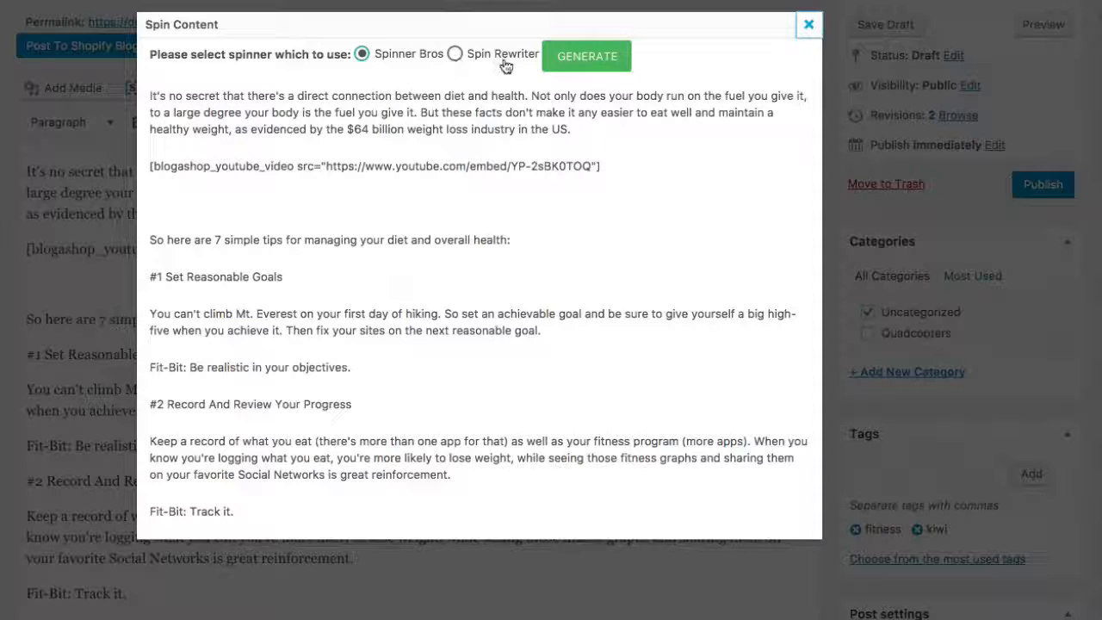
pyautogui.click(578, 62)
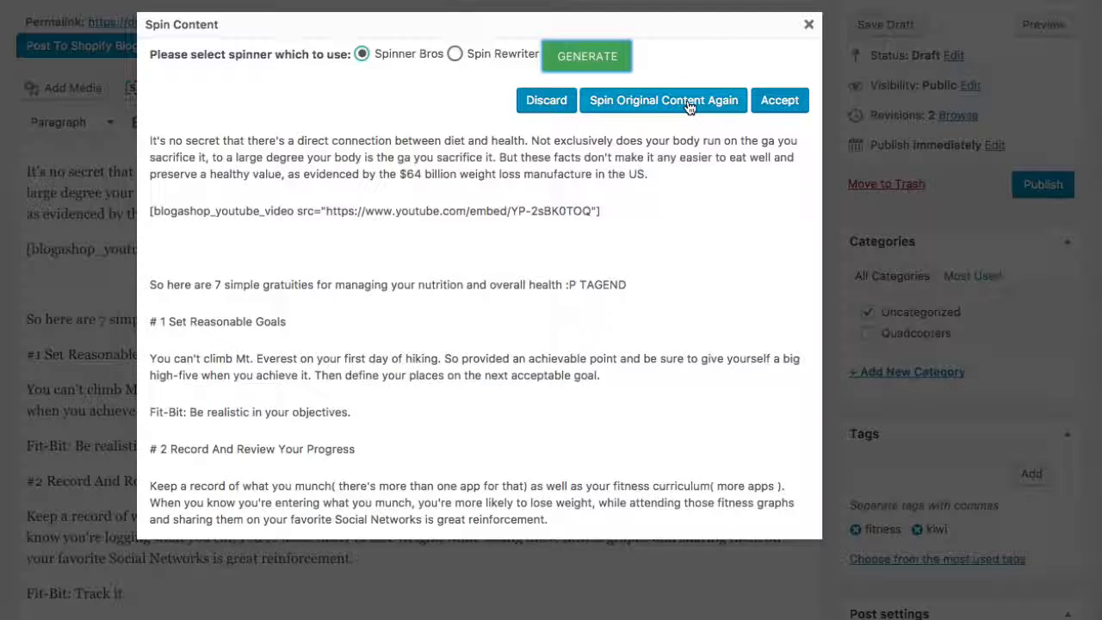
pyautogui.click(779, 100)
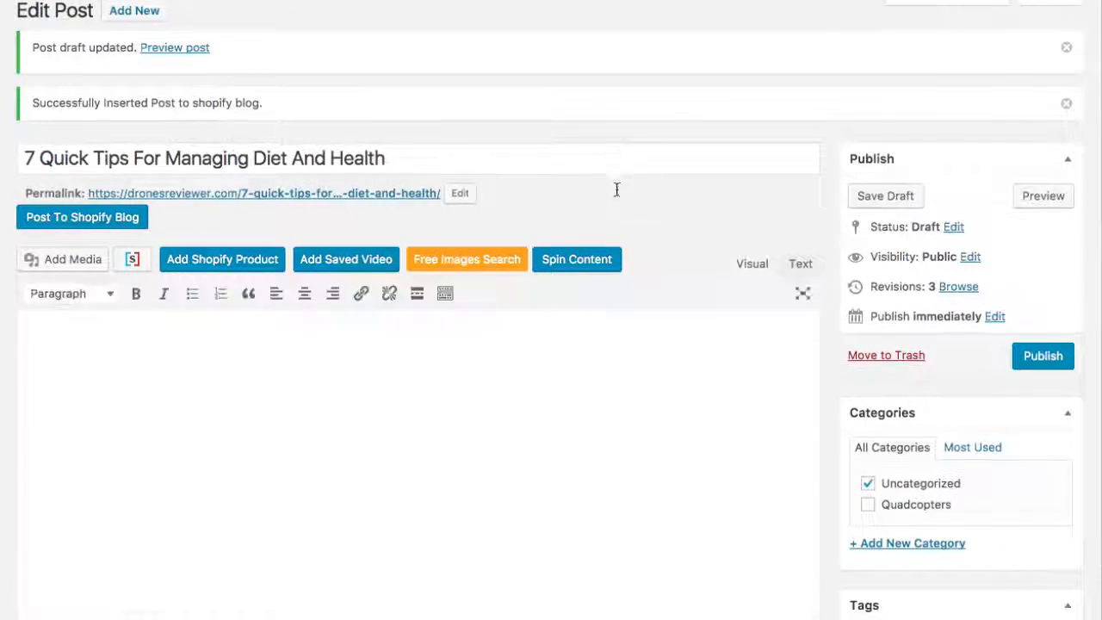
pyautogui.scroll(-4, 531, 370)
pyautogui.scroll(3, 531, 369)
pyautogui.scroll(2, 531, 369)
pyautogui.click(880, 217)
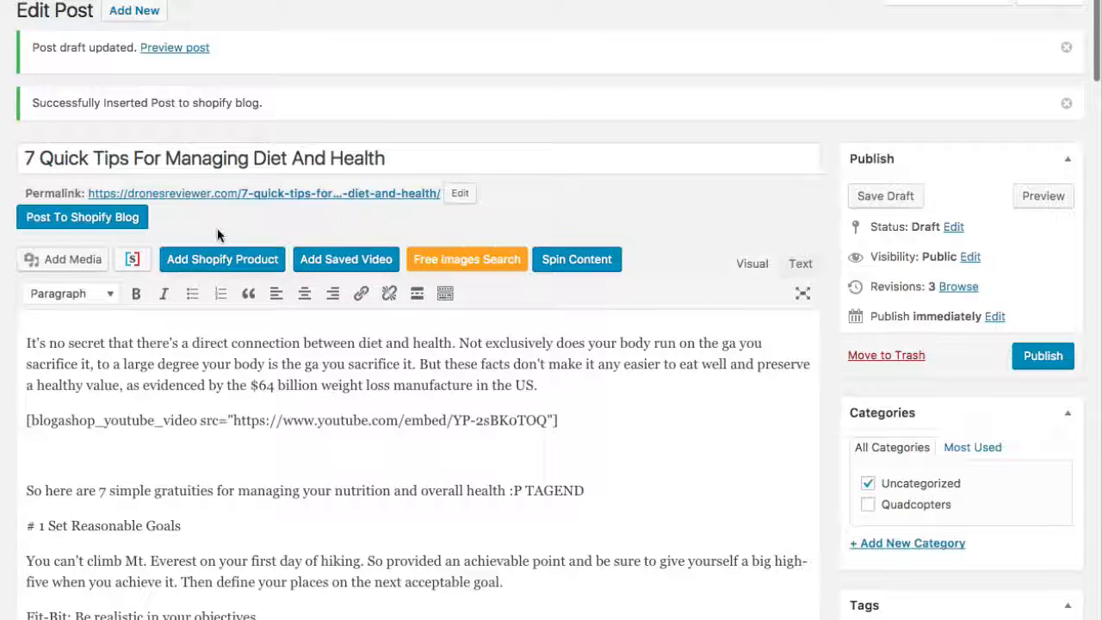
# Post the article to Shopify with the Blogashop store, the first listed author and the blog named Blog.
pyautogui.click(114, 220)
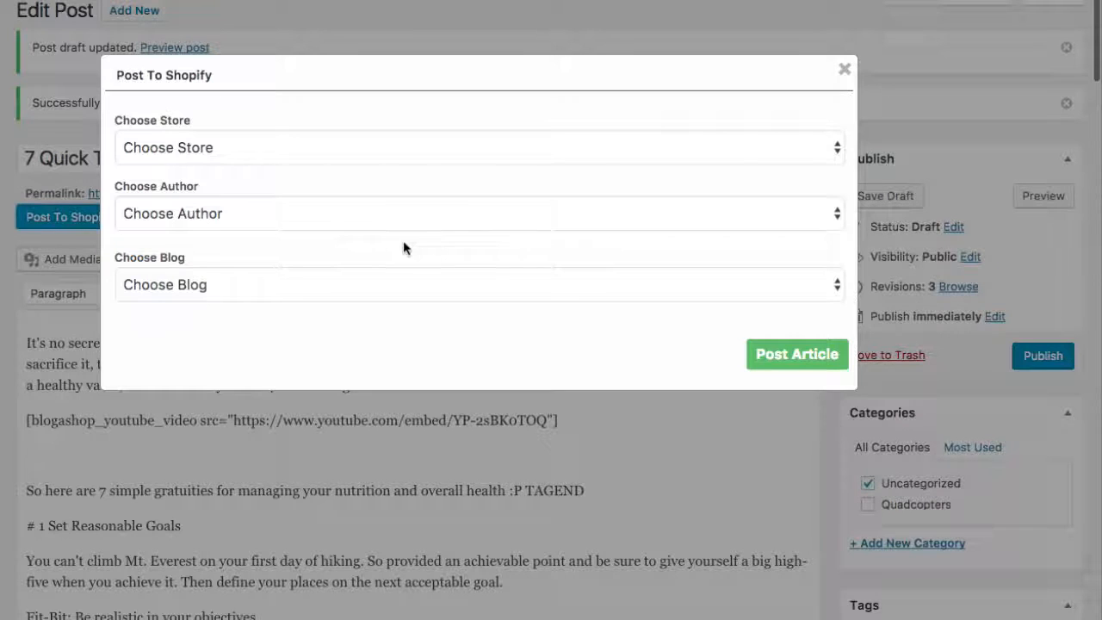
pyautogui.click(221, 155)
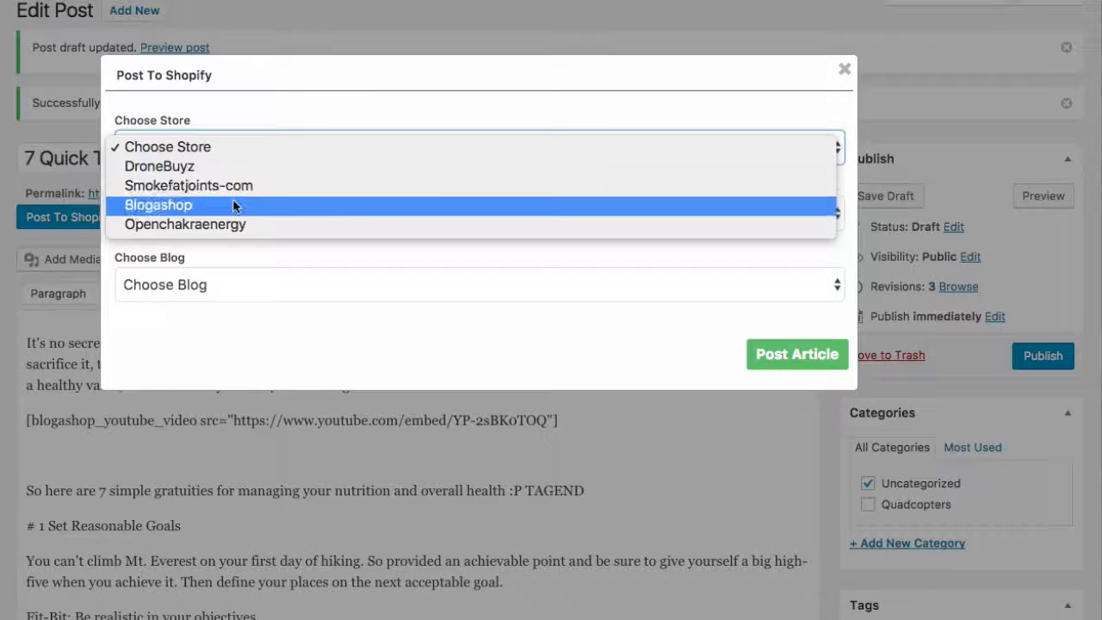
pyautogui.click(307, 207)
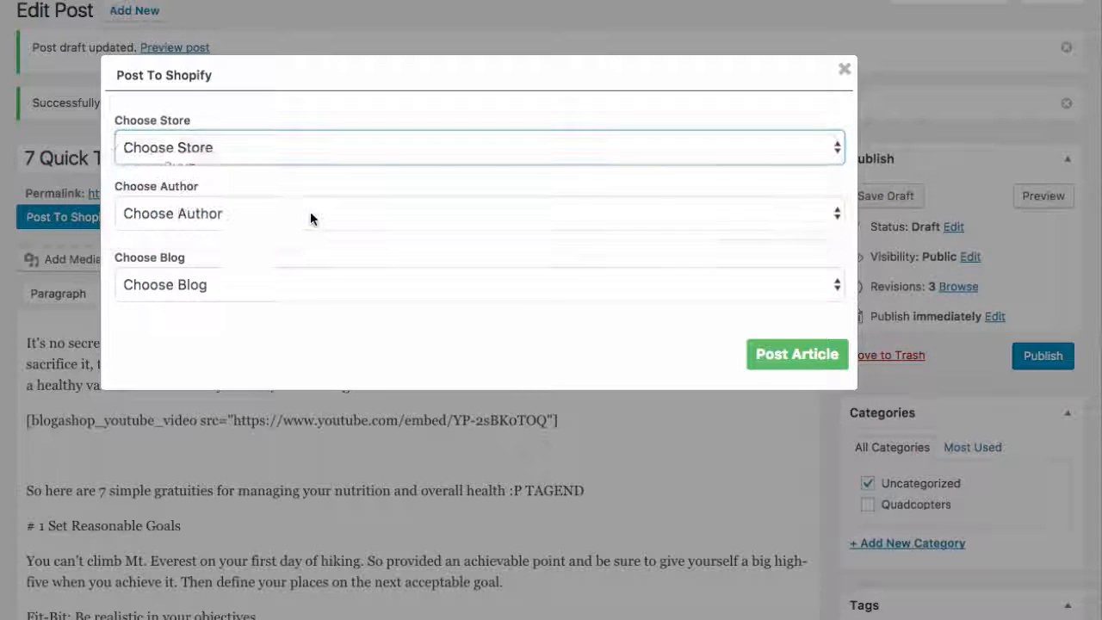
pyautogui.click(226, 215)
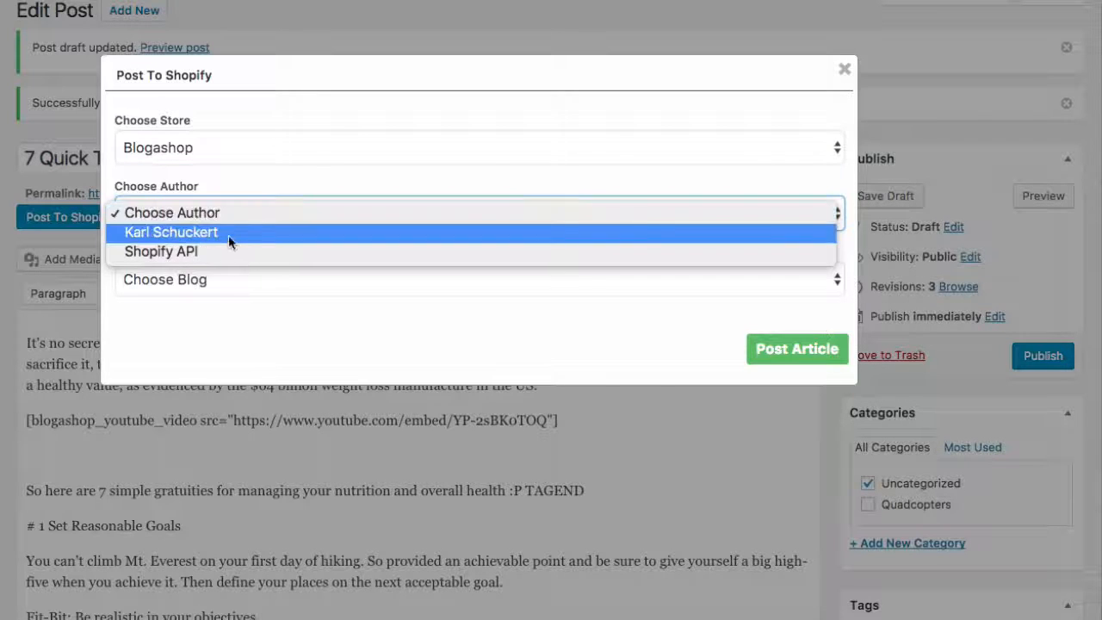
pyautogui.click(202, 232)
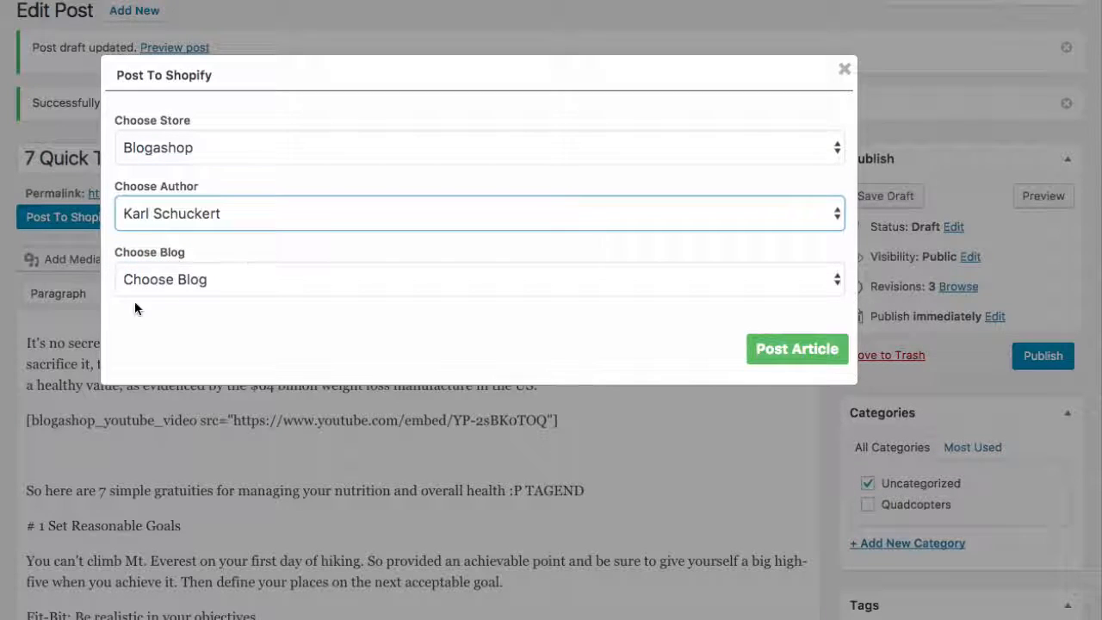
pyautogui.click(205, 279)
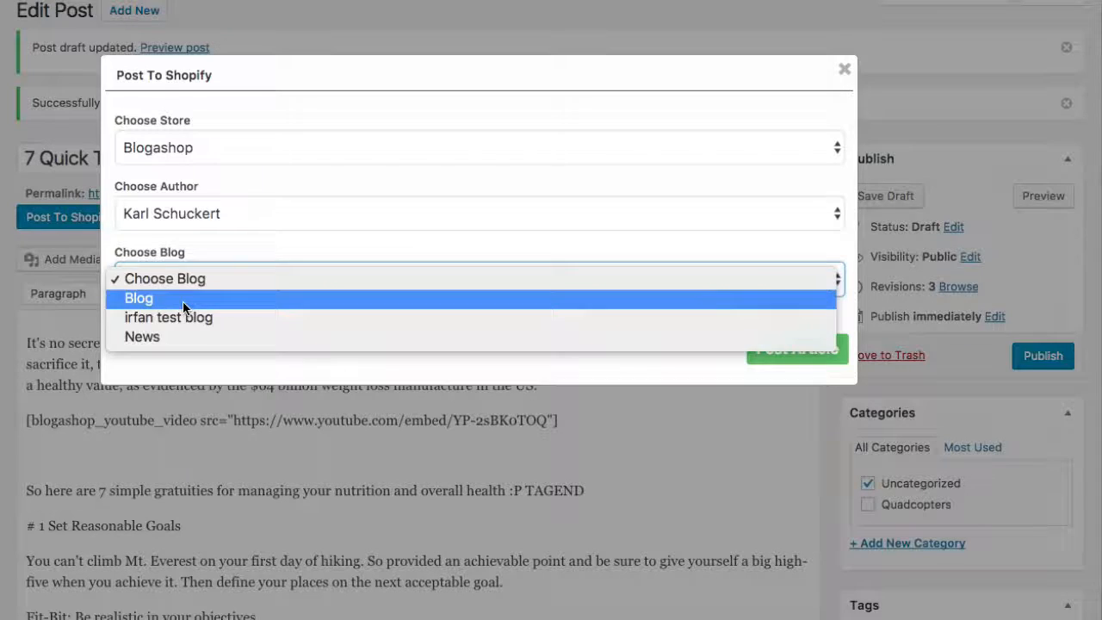
pyautogui.click(183, 300)
pyautogui.click(777, 358)
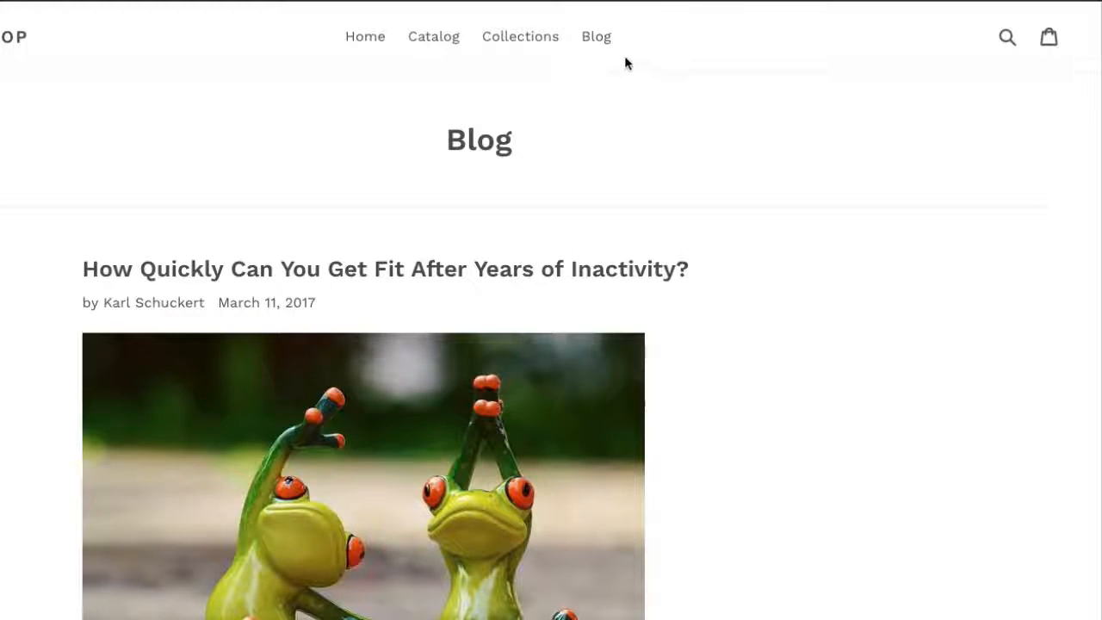
# Switch to the shop's website, refresh its blog and review the article "7 Quick Tips For Managing Diet And Health" through to the embedded product.
pyautogui.click(597, 38)
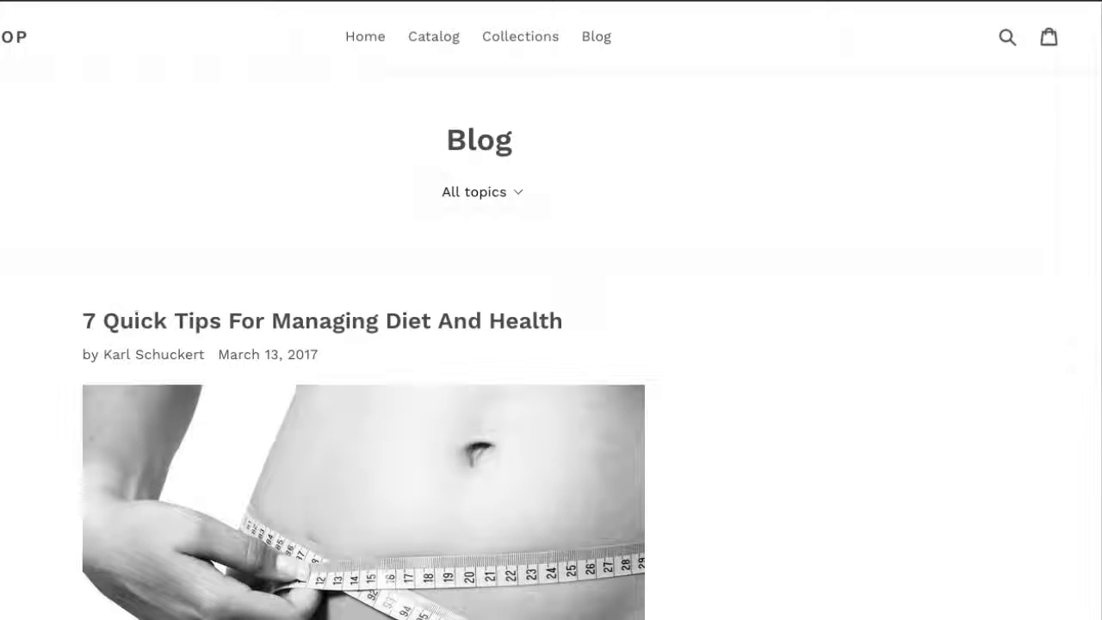
pyautogui.scroll(-7, 22, 305)
pyautogui.scroll(4, 21, 298)
pyautogui.scroll(-1, 180, 509)
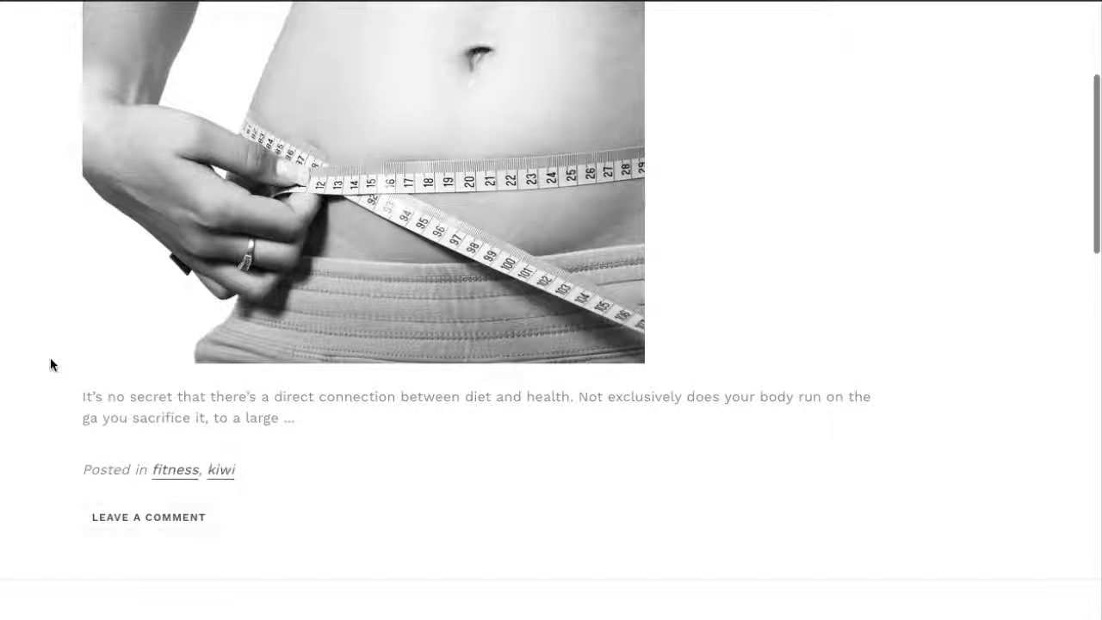
pyautogui.scroll(4, 50, 357)
pyautogui.click(269, 258)
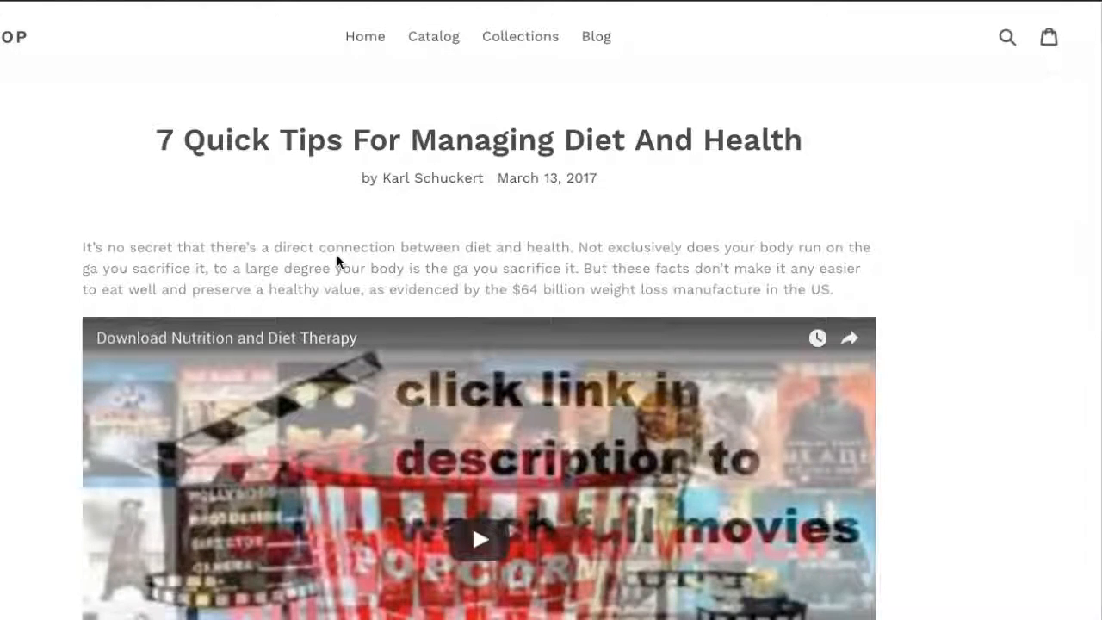
pyautogui.scroll(-3, 337, 260)
pyautogui.scroll(-12, 407, 317)
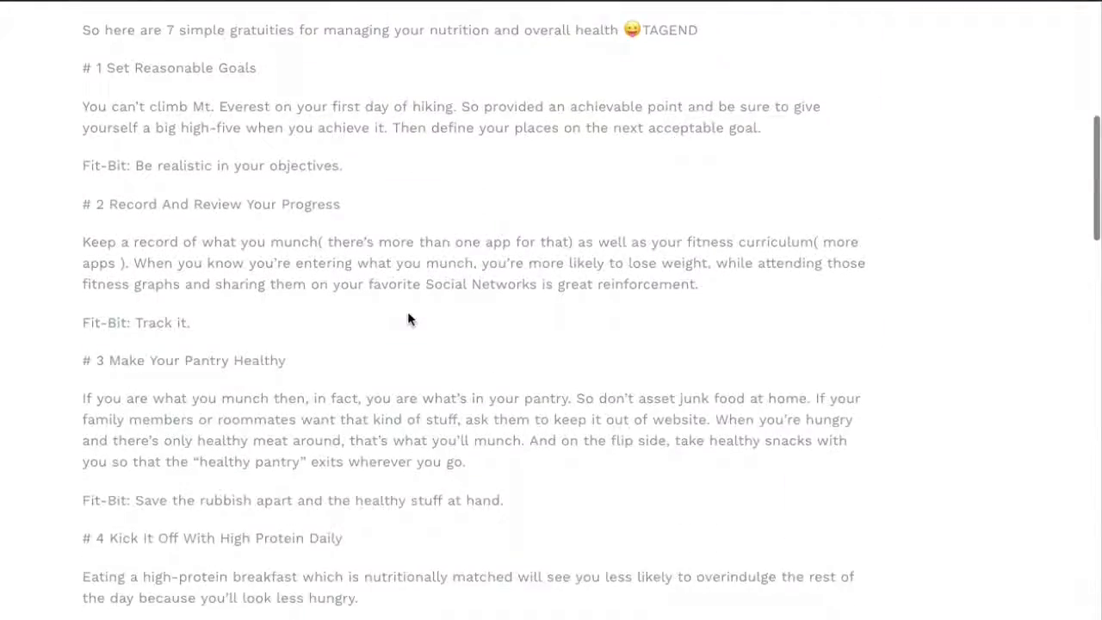
pyautogui.scroll(-15, 407, 317)
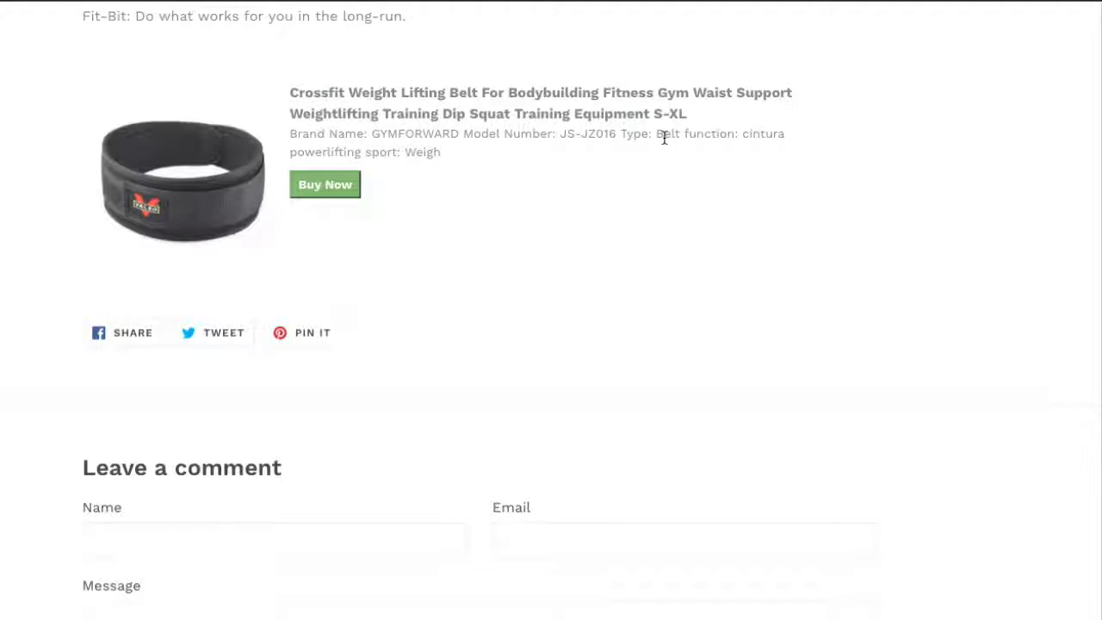
# Follow the embedded belt's Buy Now link and look over its product page in the shop.
pyautogui.click(327, 187)
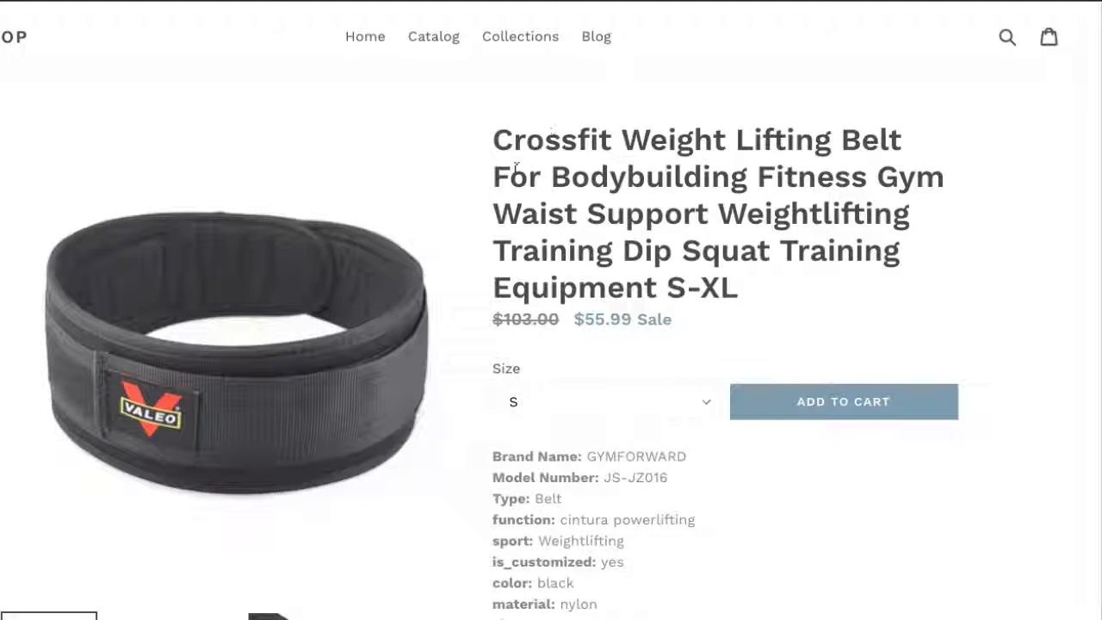
pyautogui.scroll(-5, 520, 205)
pyautogui.scroll(4, 508, 275)
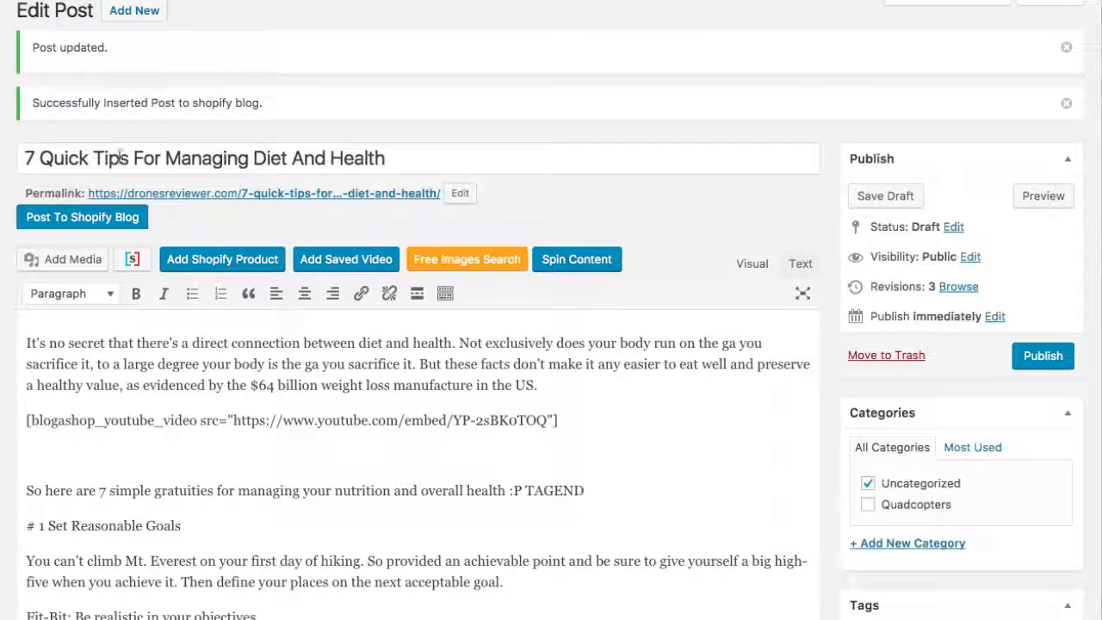
# In the list of Shopify blog posts, check the store filter options and open "7 Quick Tips For Managing Diet And Health" for editing.
pyautogui.moveTo(1, 514)
pyautogui.click(37, 515)
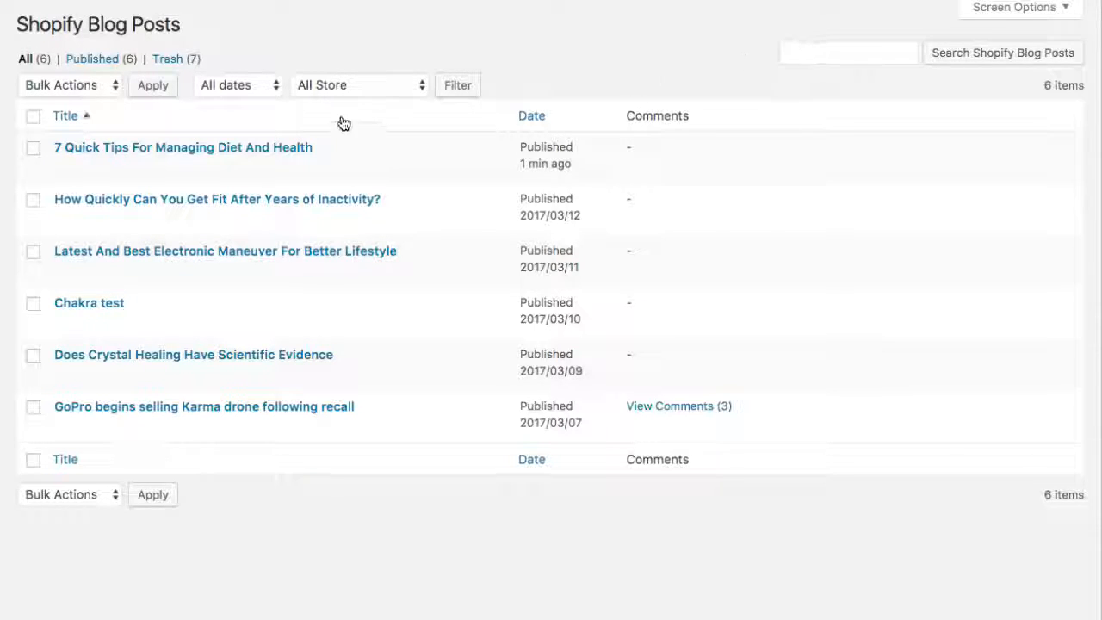
pyautogui.click(380, 86)
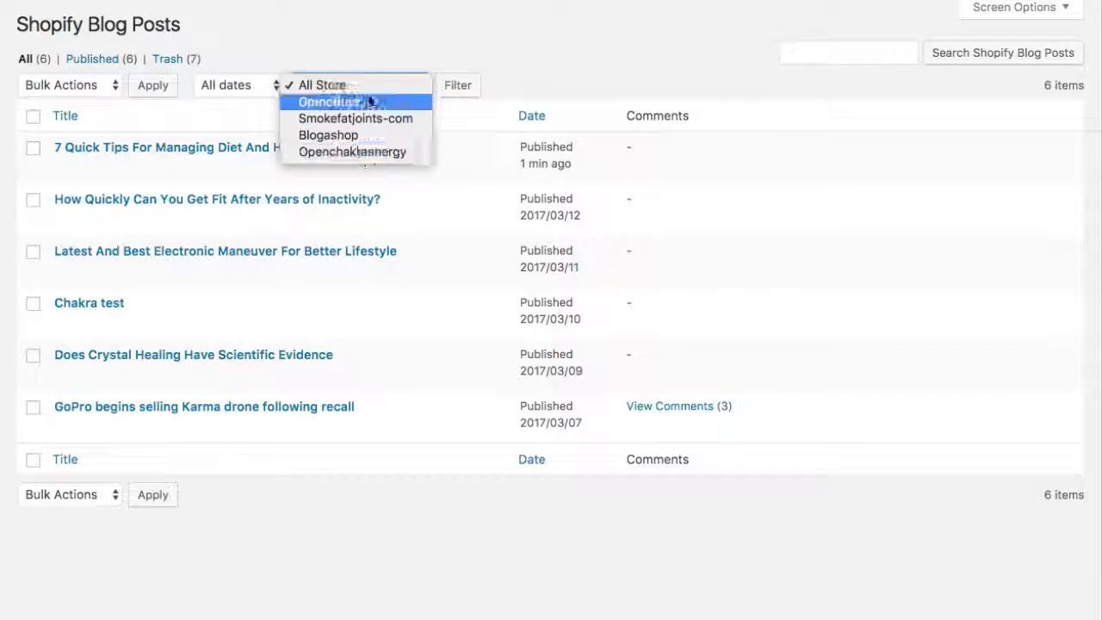
pyautogui.click(404, 26)
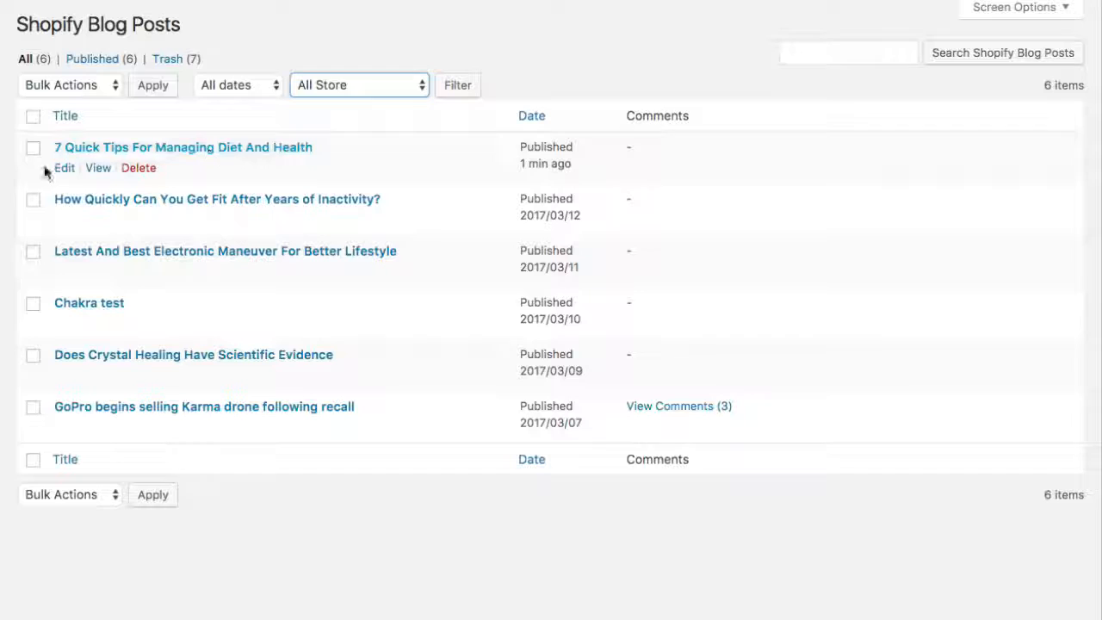
pyautogui.click(65, 168)
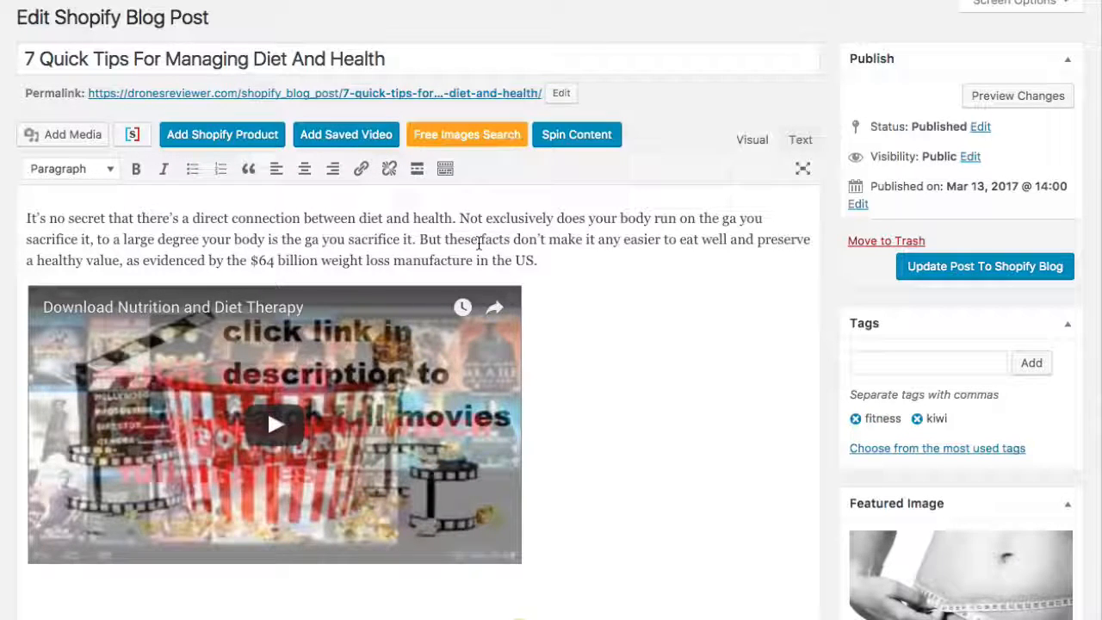
pyautogui.click(474, 241)
# Open the canned comments and look at the form for adding a new one.
pyautogui.moveTo(0, 409)
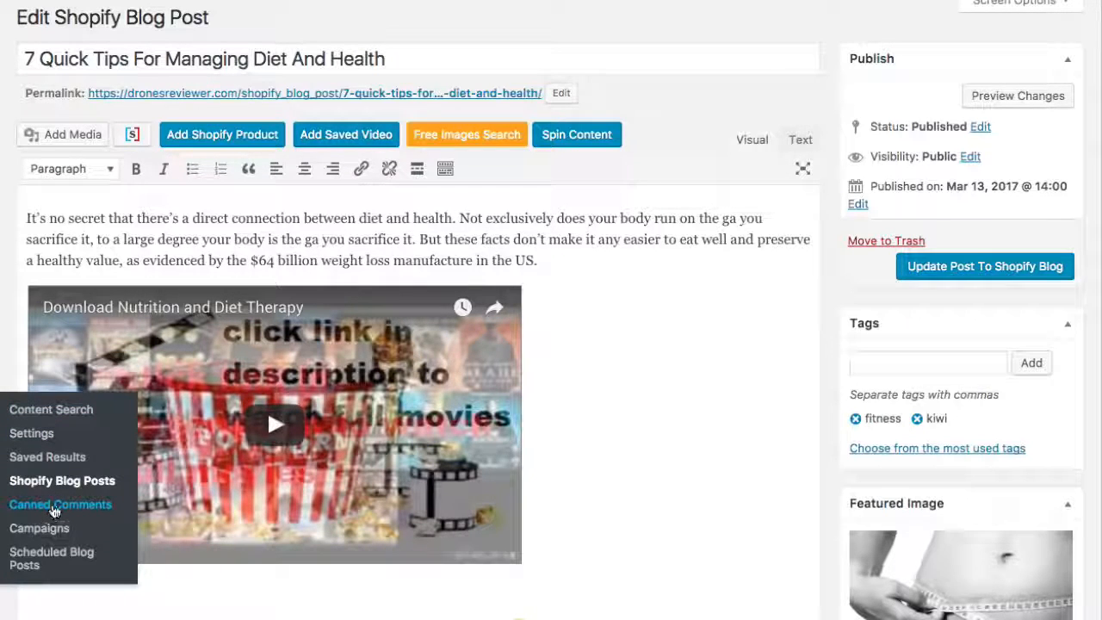
pyautogui.click(53, 507)
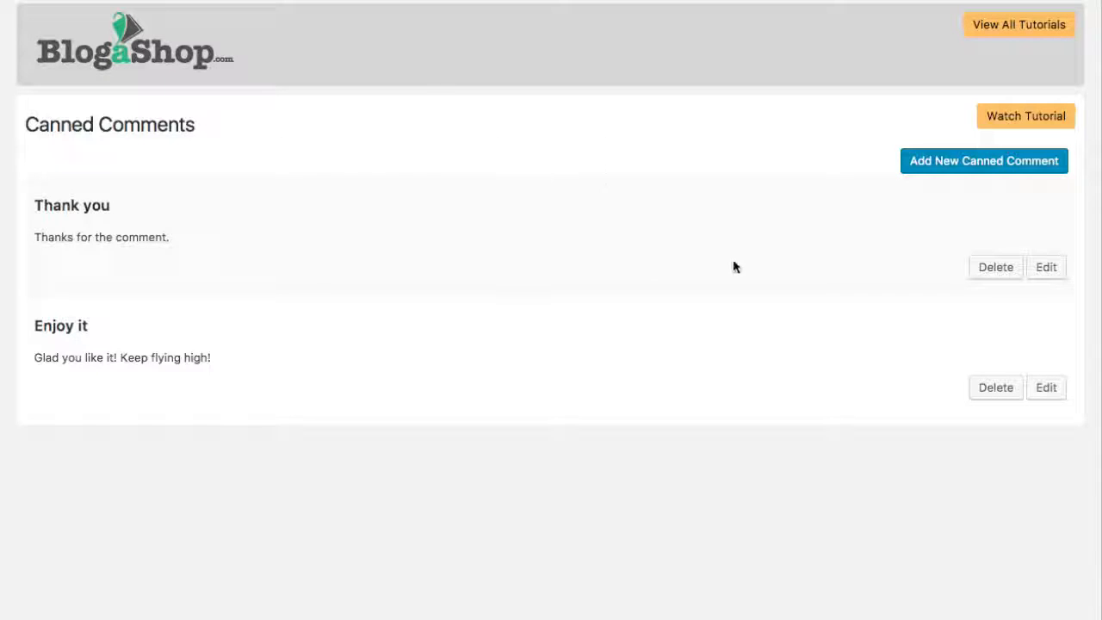
pyautogui.click(935, 160)
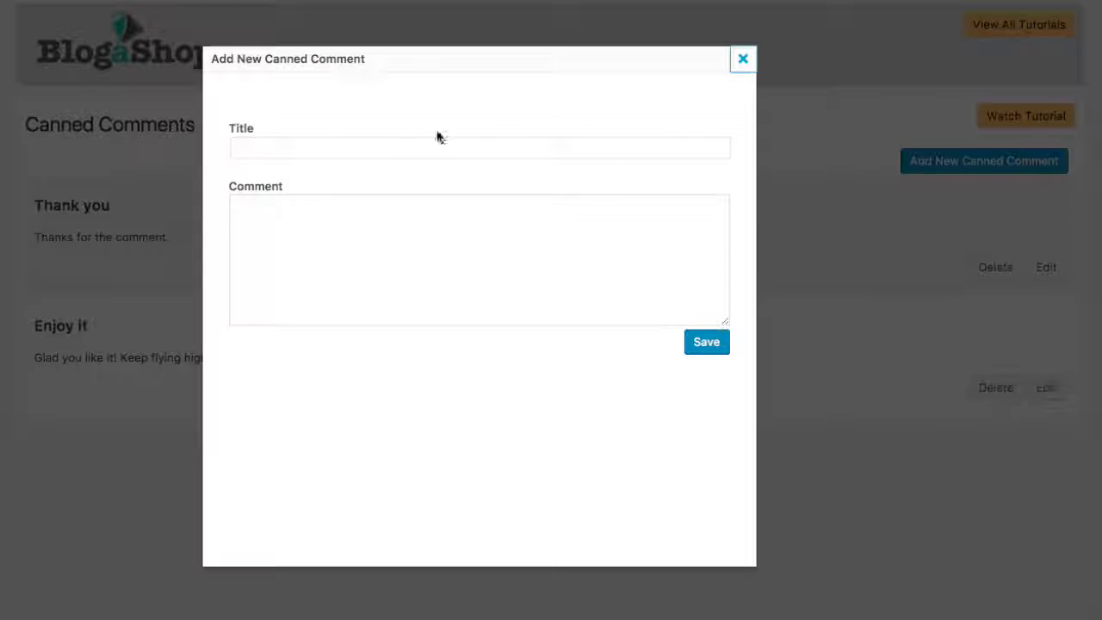
pyautogui.click(740, 62)
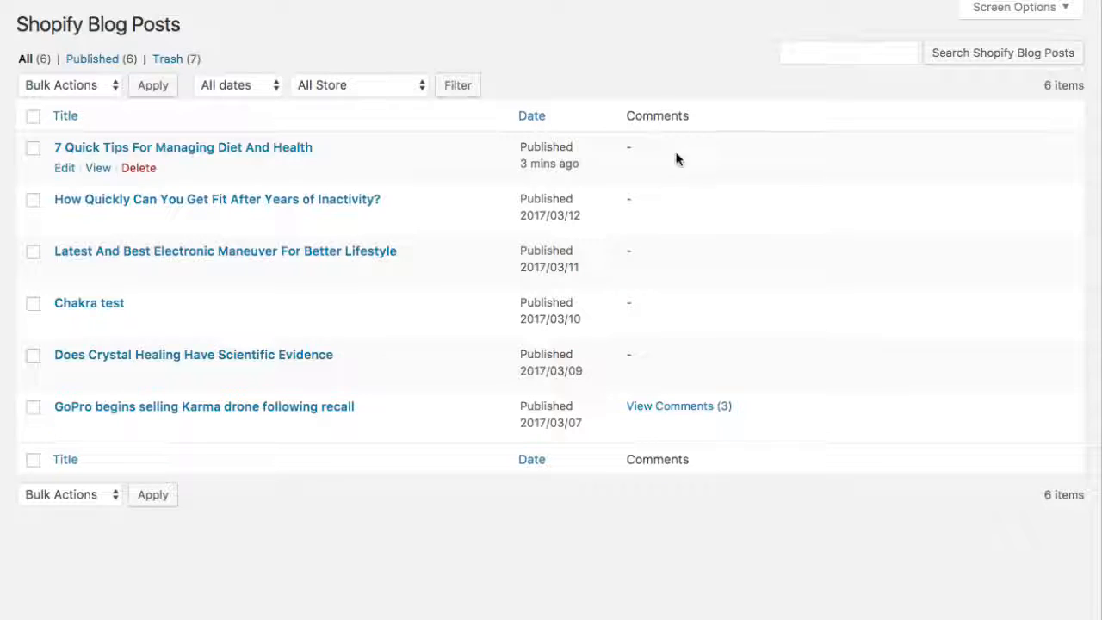
# From the Shopify blog posts, view the comments on "GoPro begins selling Karma drone following recall" and the canned responses available for the first comment.
pyautogui.click(686, 407)
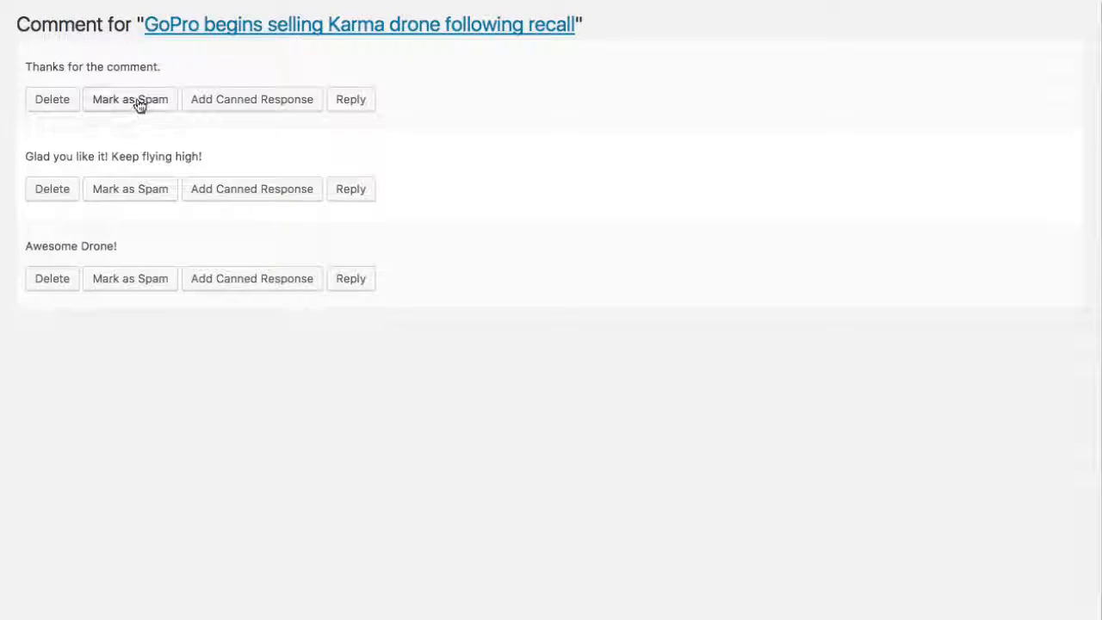
pyautogui.click(241, 110)
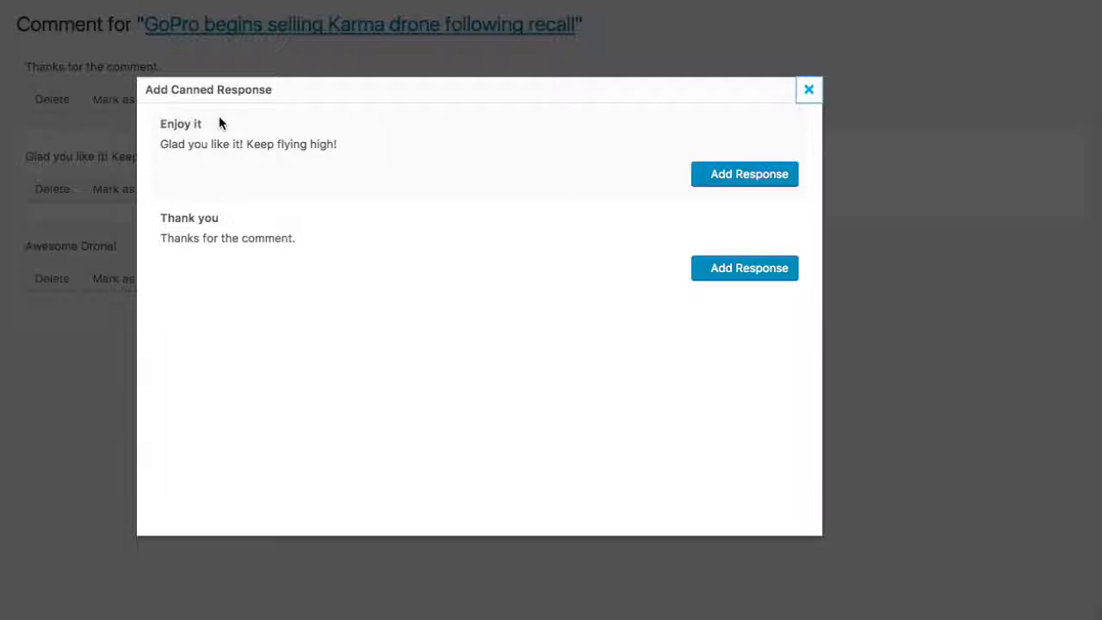
pyautogui.click(809, 91)
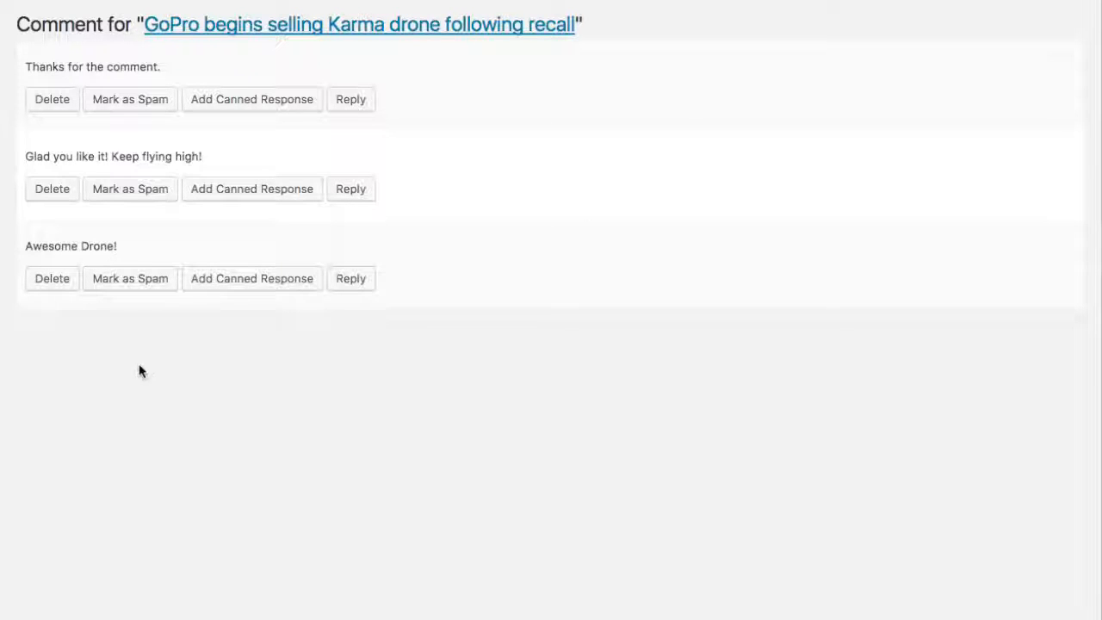
# Start a new campaign titled Demo that publishes every 1 day to the Shopify blog.
pyautogui.moveTo(40, 457)
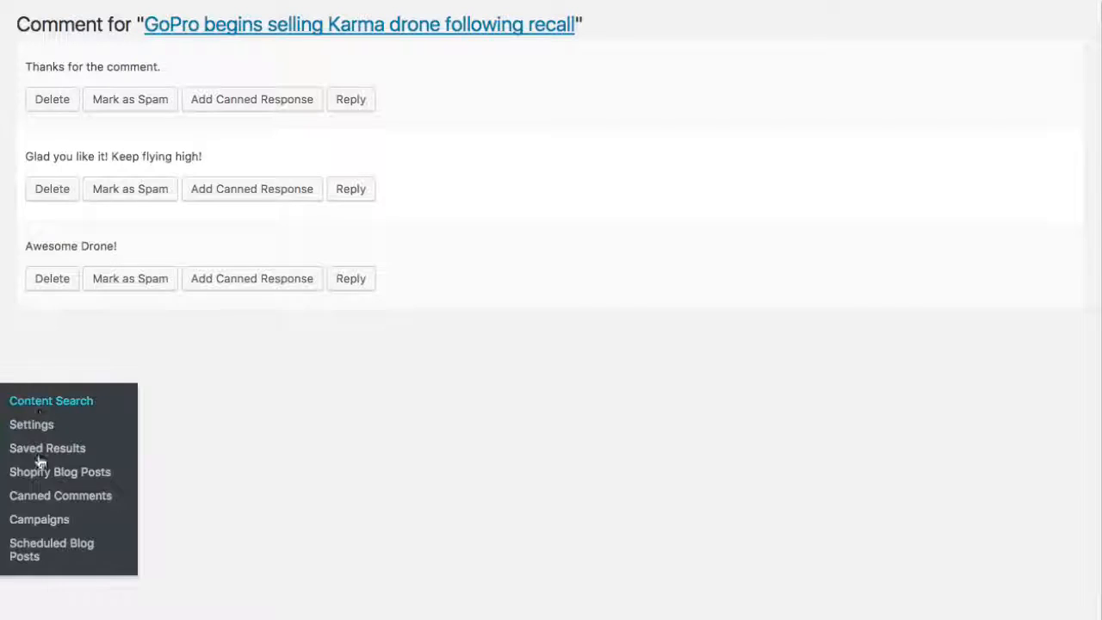
pyautogui.click(49, 521)
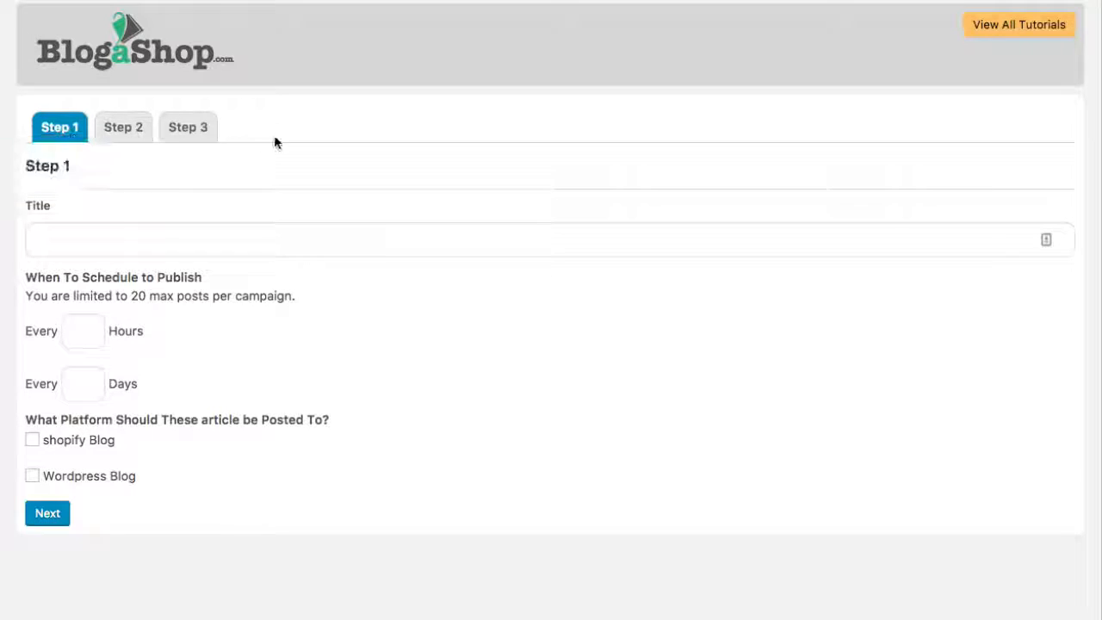
pyautogui.click(124, 238)
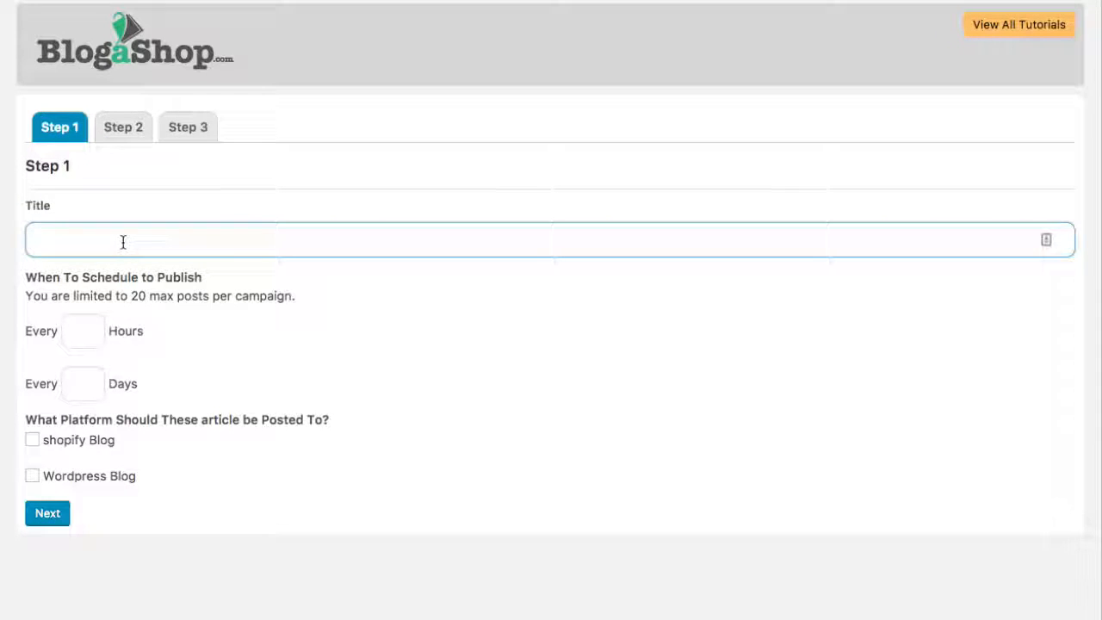
pyautogui.write('Demo')
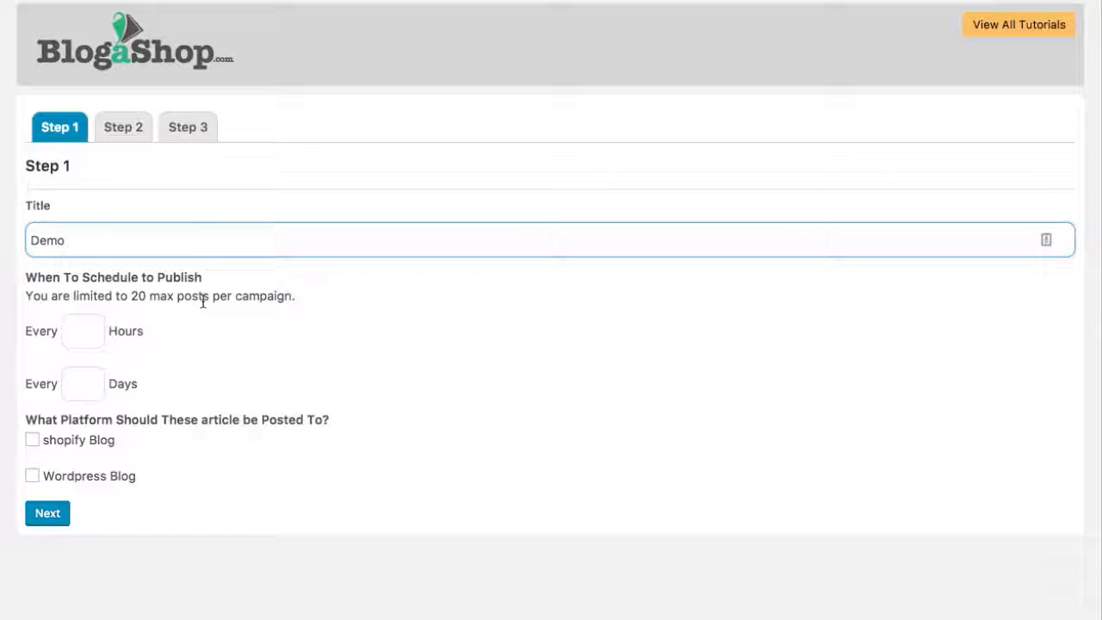
pyautogui.moveTo(133, 297); pyautogui.dragTo(195, 297)
pyautogui.click(237, 299)
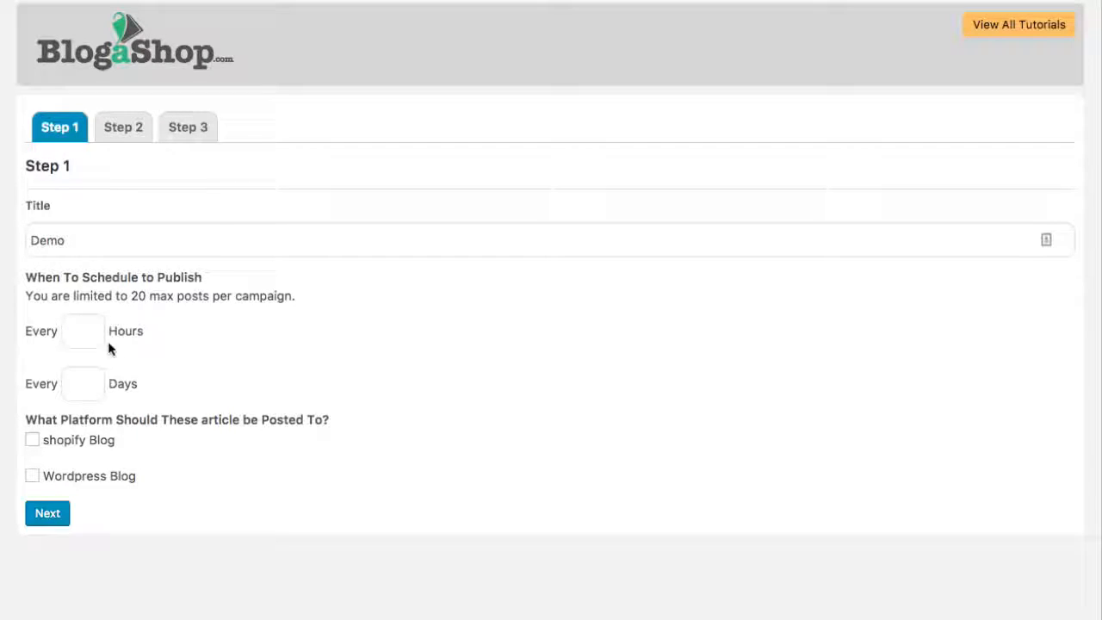
pyautogui.click(86, 335)
pyautogui.click(86, 380)
pyautogui.write('1')
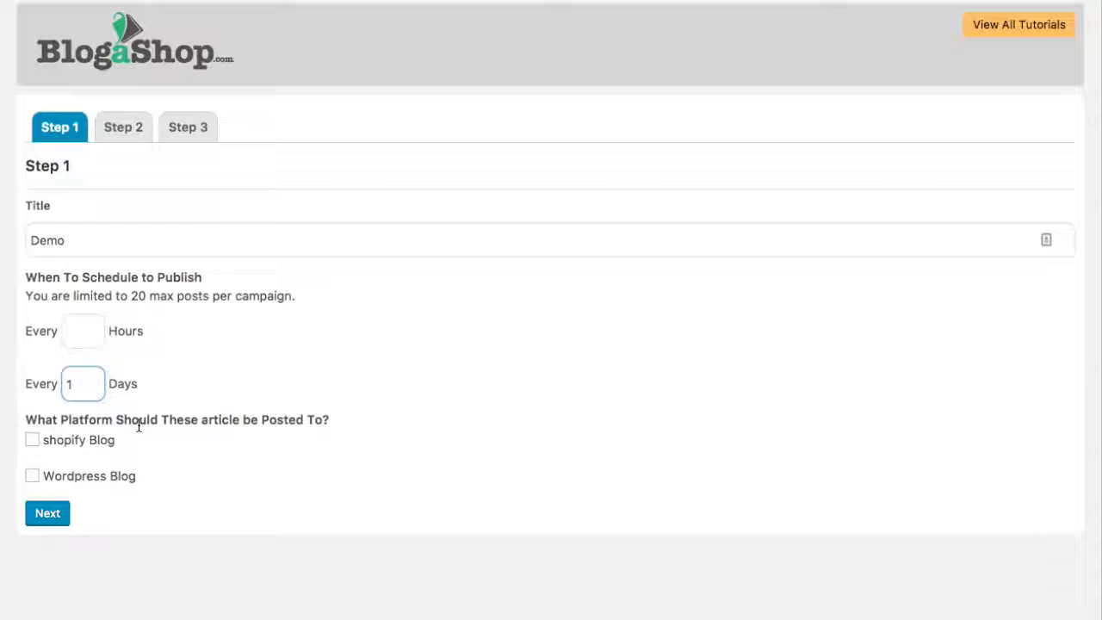
pyautogui.click(32, 440)
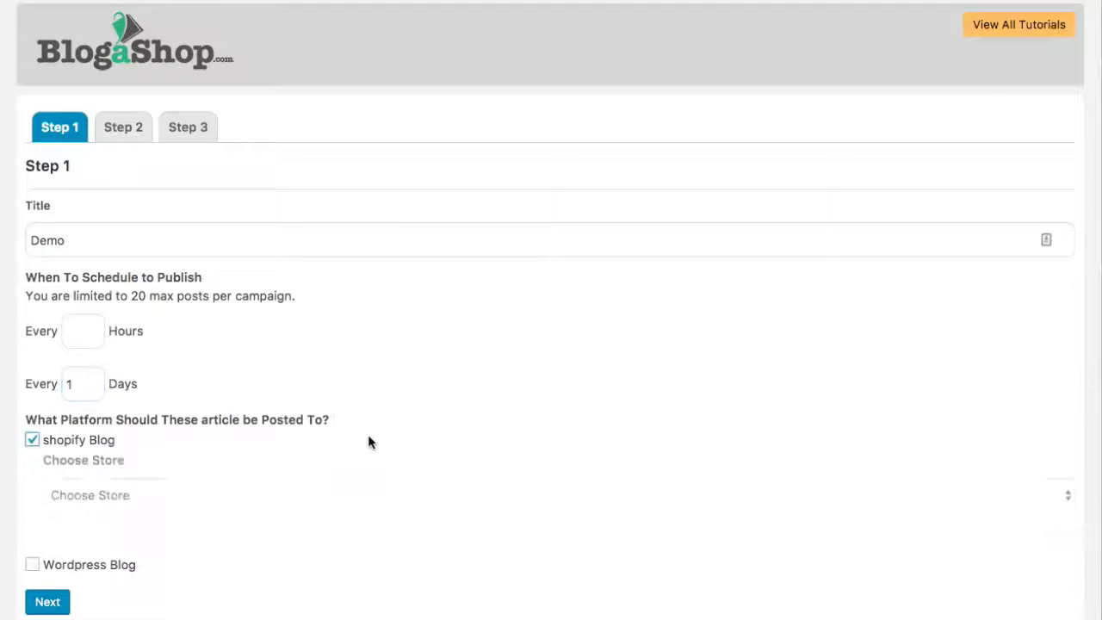
# Choose the Blogashop store and the blog named Blog for the campaign's Shopify posts.
pyautogui.scroll(-2, 369, 437)
pyautogui.click(258, 465)
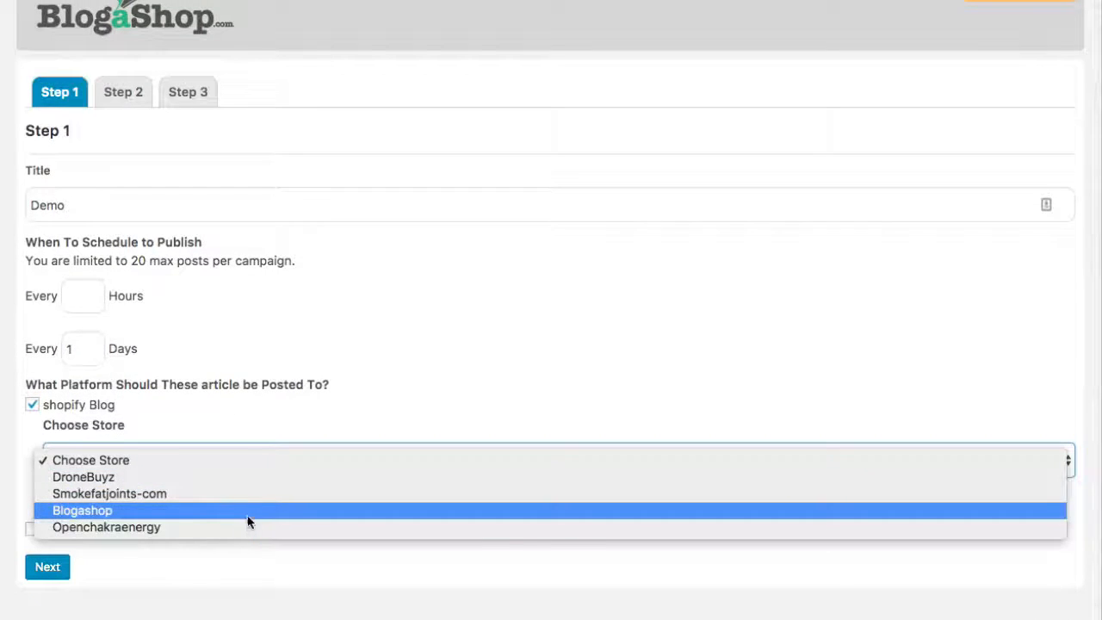
pyautogui.click(273, 510)
pyautogui.scroll(-2, 288, 499)
pyautogui.click(236, 476)
pyautogui.click(229, 494)
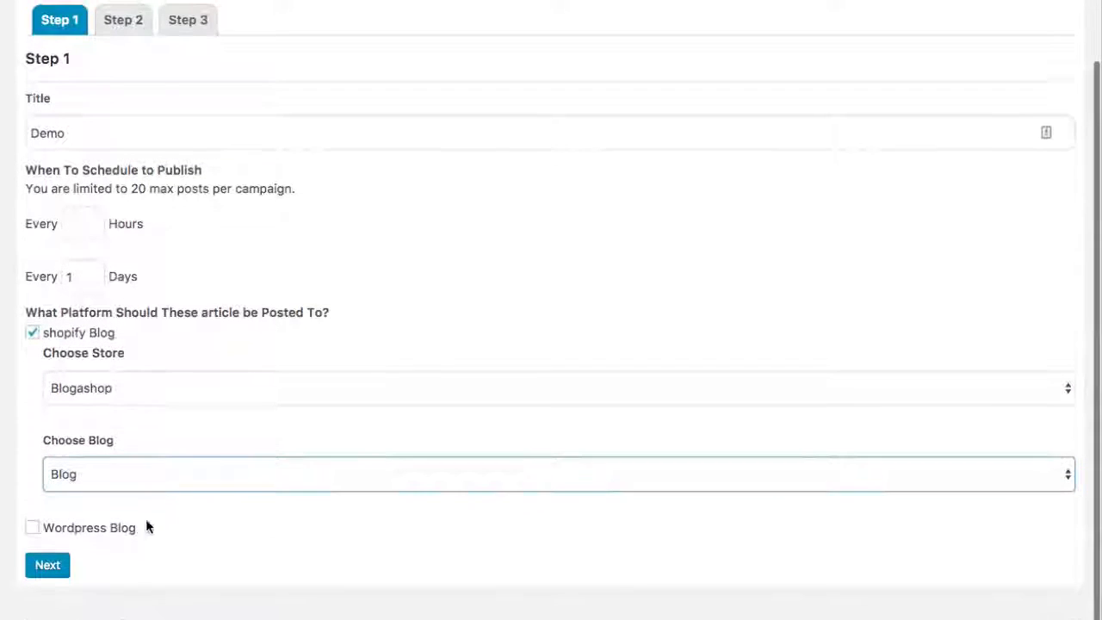
# Try the campaign's platform choices by adding the WordPress blog and toggling Shopify off and on, leaving only Shopify selected.
pyautogui.click(32, 526)
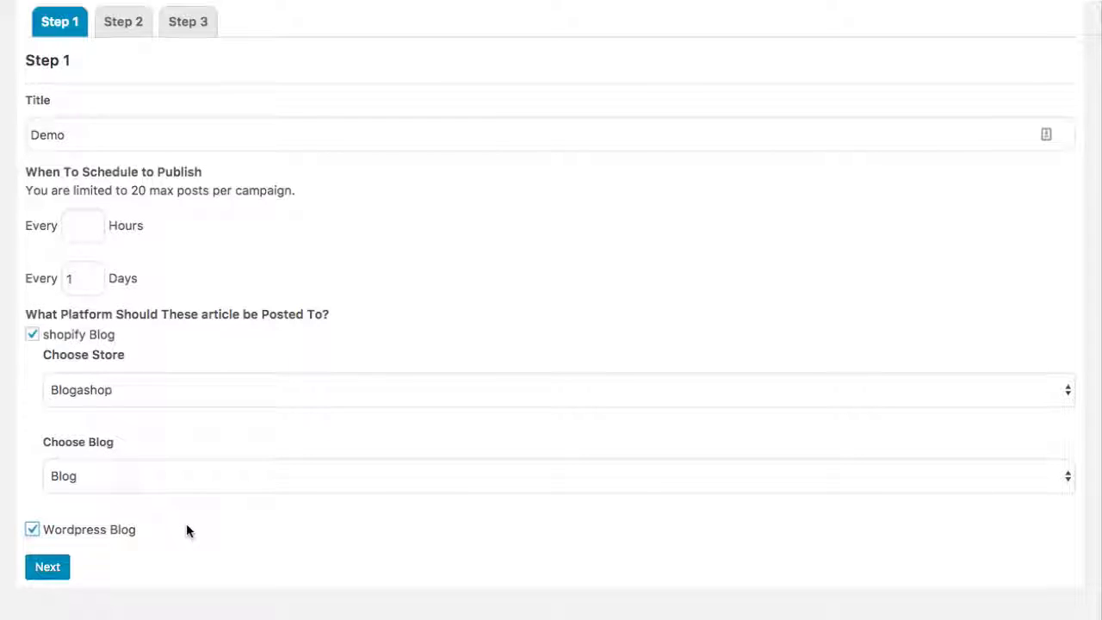
pyautogui.click(32, 335)
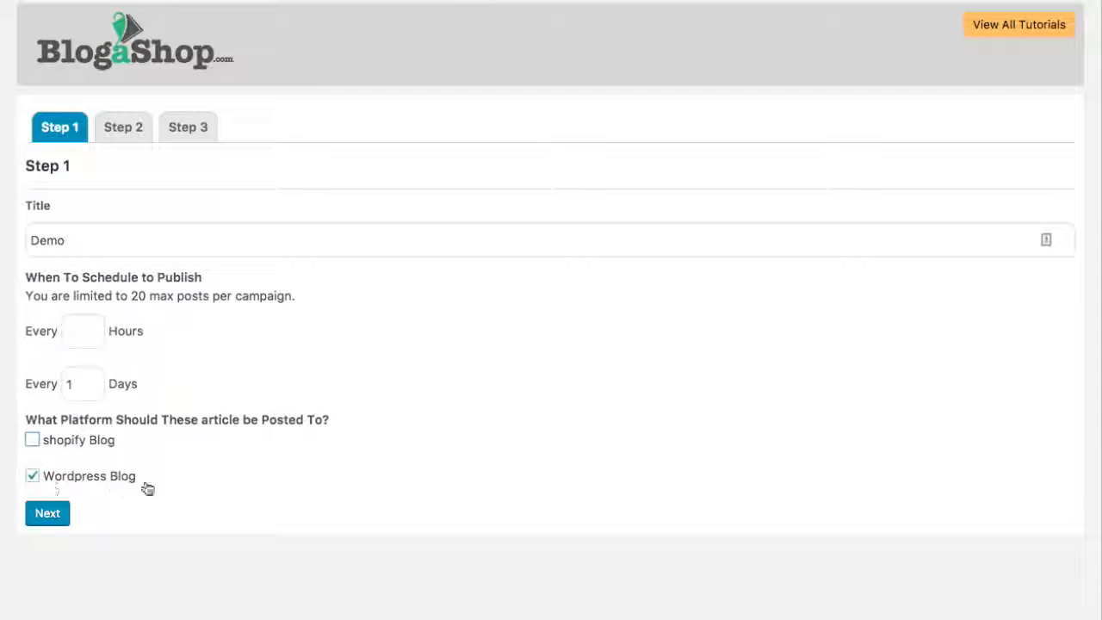
pyautogui.click(32, 444)
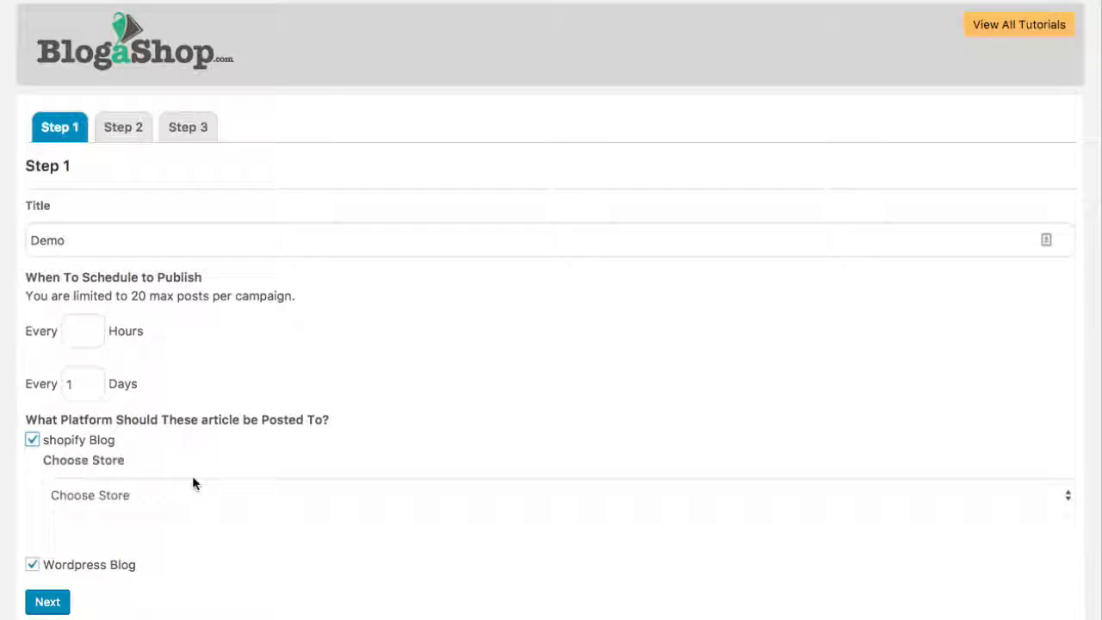
pyautogui.scroll(-1, 192, 475)
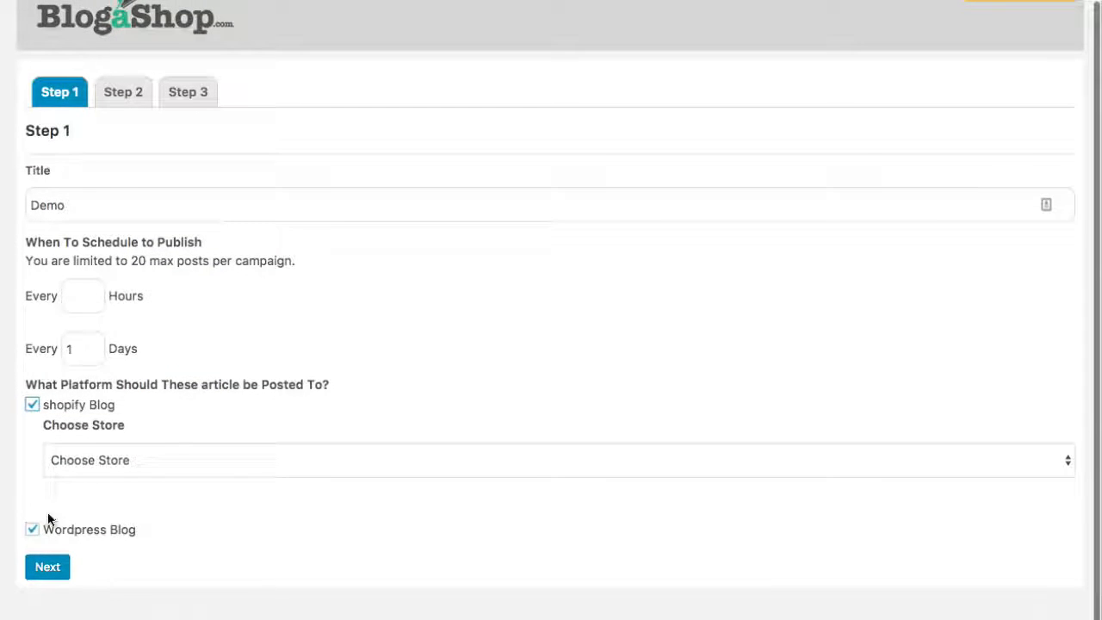
pyautogui.click(33, 530)
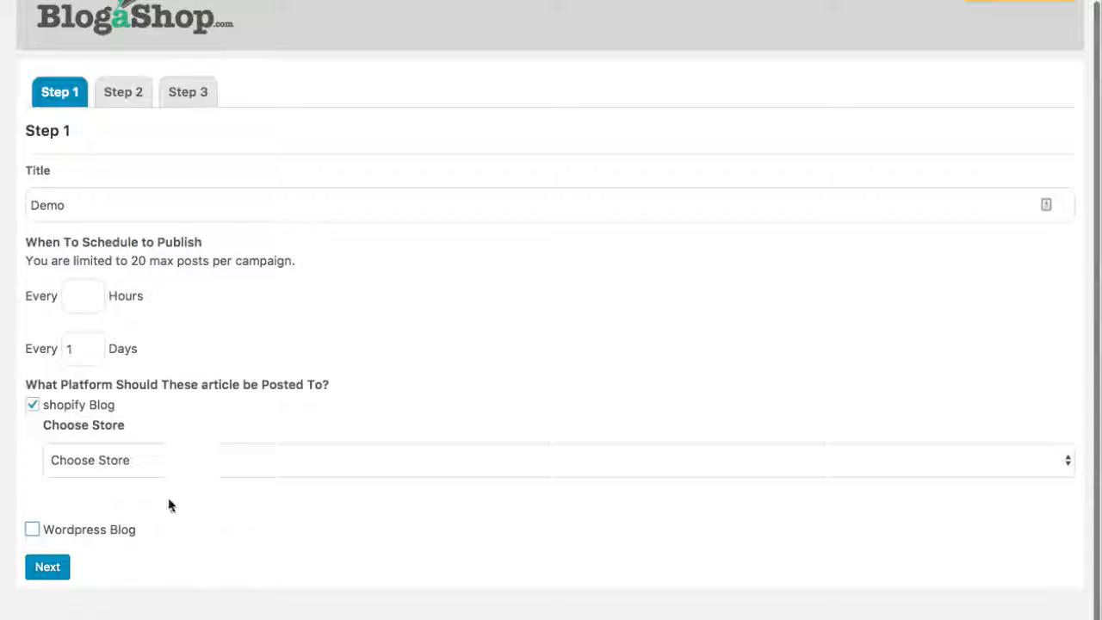
# Set the campaign's Shopify store to Blogashop and its blog to Blog, and continue to step 2.
pyautogui.click(167, 459)
pyautogui.click(149, 514)
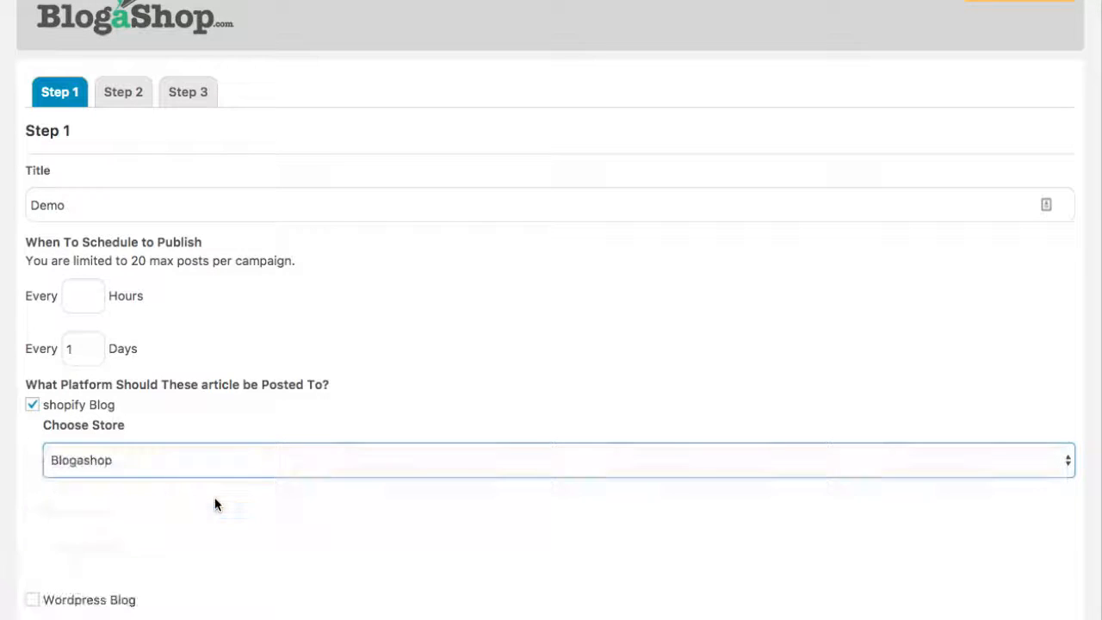
pyautogui.click(168, 541)
pyautogui.click(161, 563)
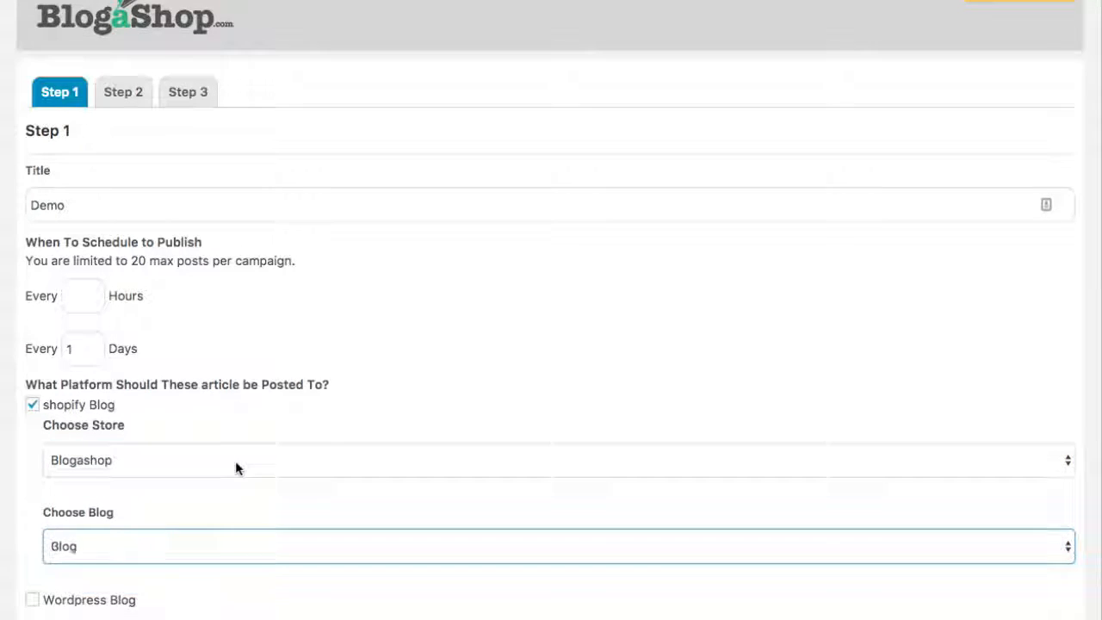
pyautogui.scroll(-2, 216, 499)
pyautogui.click(48, 566)
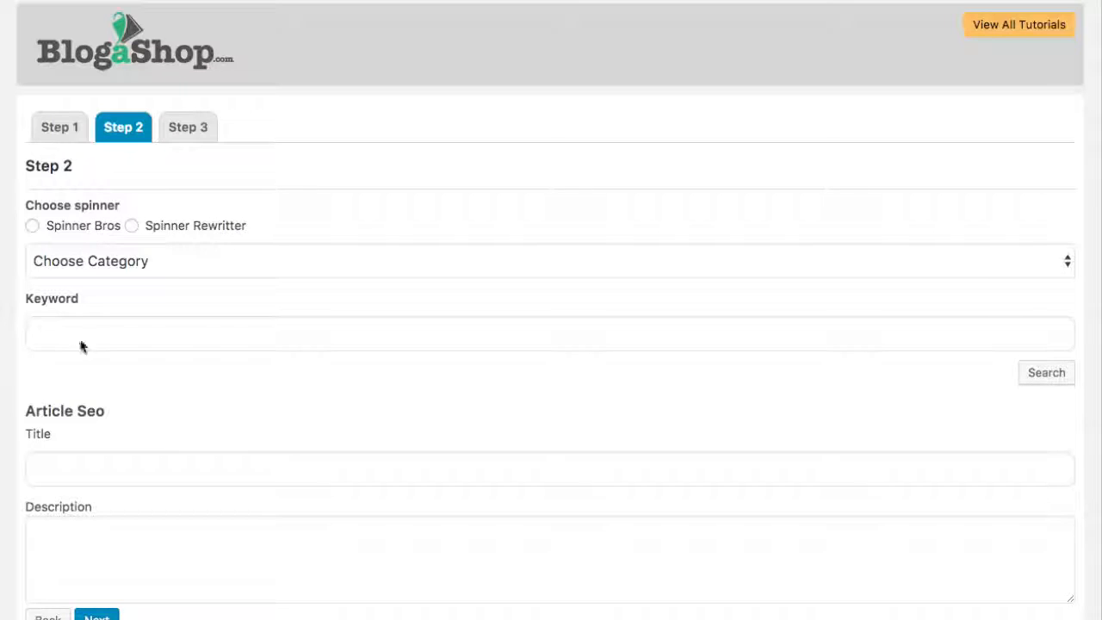
# Choose Spinner Bros and the Health and Fitness category with its Health and Fitness subcategory, and search for articles without a keyword.
pyautogui.click(146, 263)
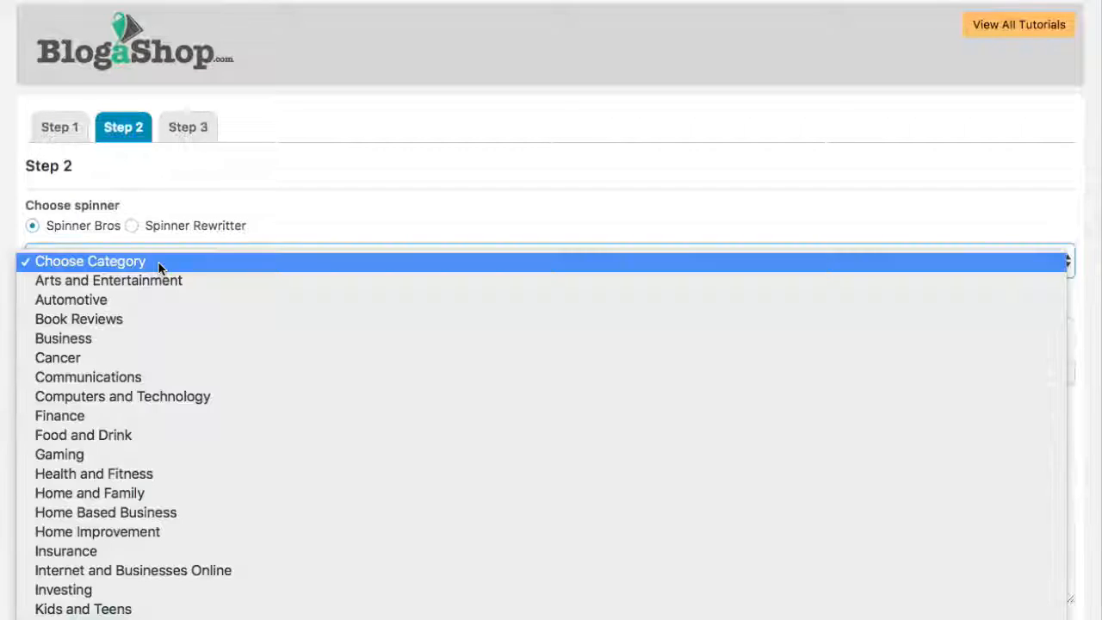
pyautogui.click(167, 475)
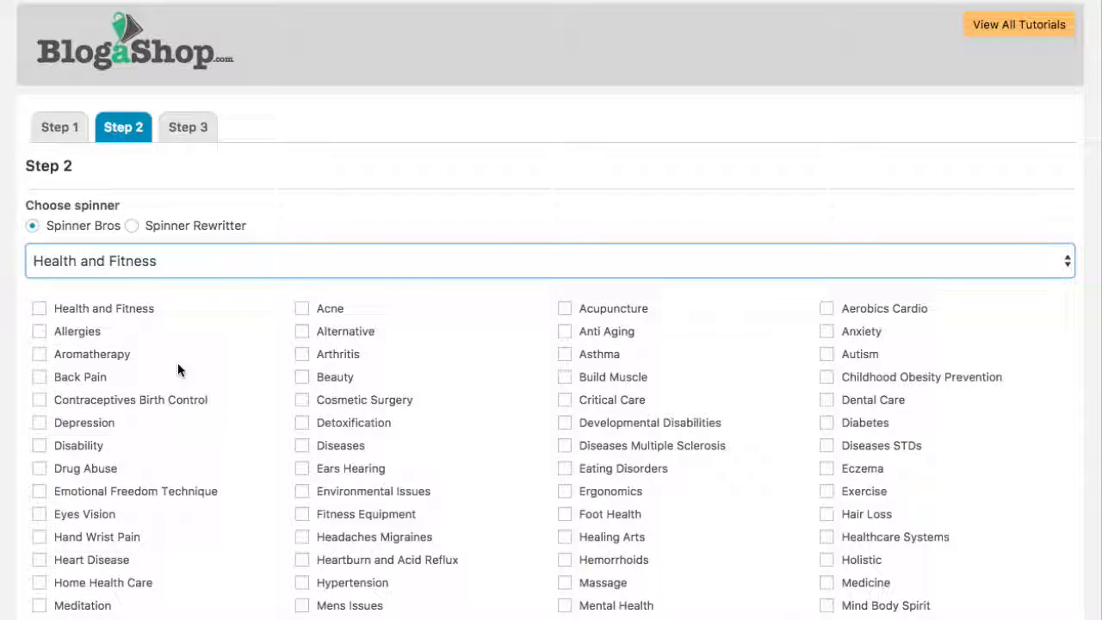
pyautogui.click(40, 308)
pyautogui.scroll(-2, 228, 376)
pyautogui.scroll(-10, 227, 376)
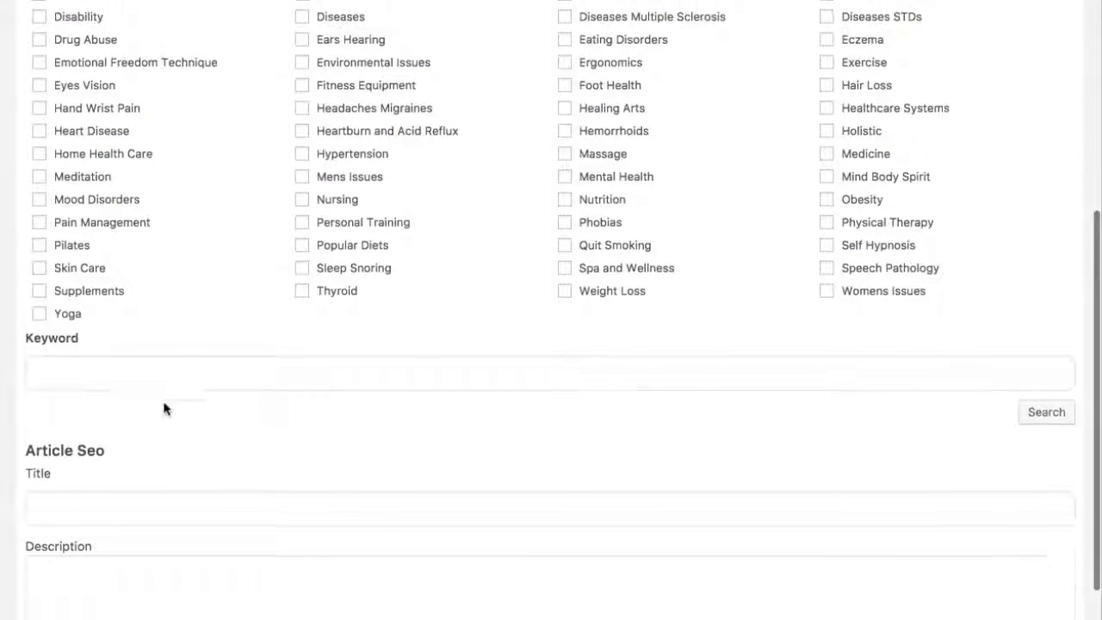
pyautogui.click(124, 365)
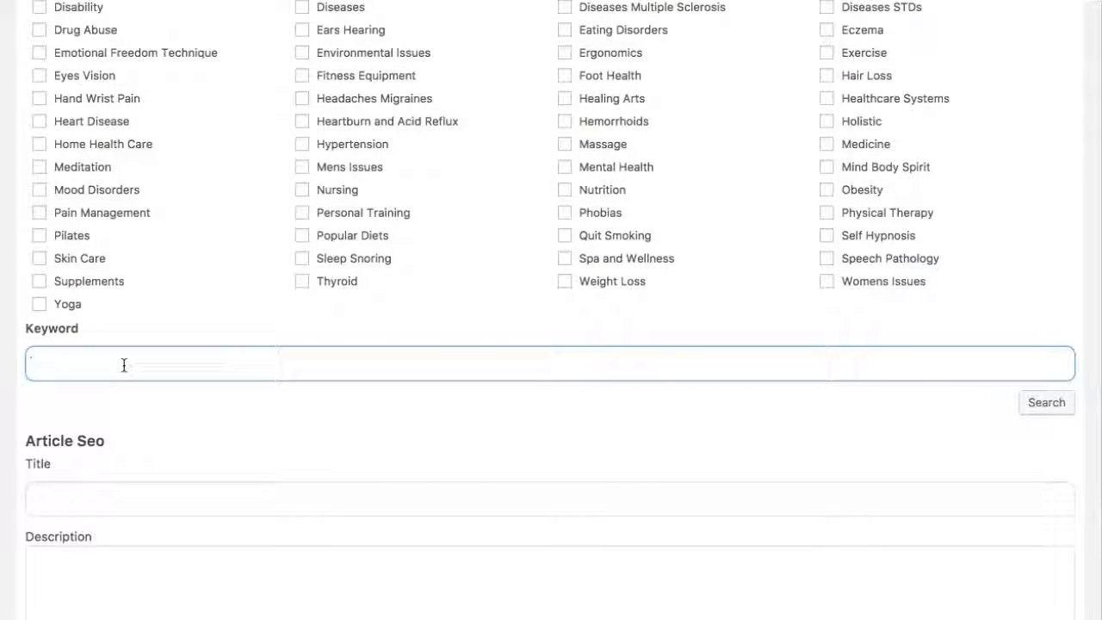
pyautogui.click(1046, 403)
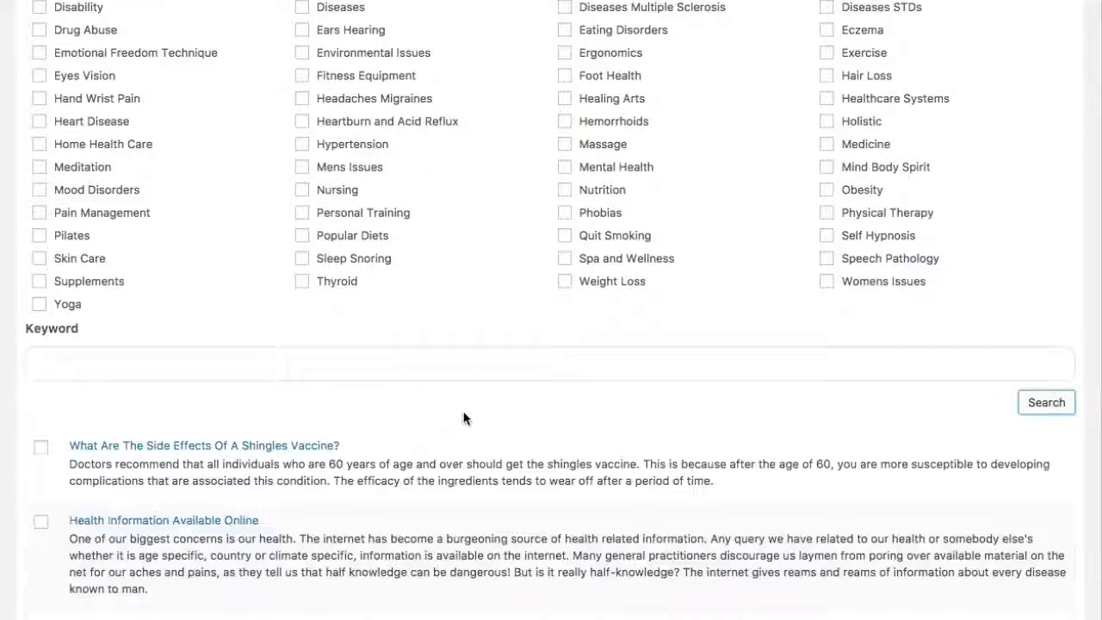
# Look through the found articles and open "What Are The Side Effects Of A Shingles Vaccine?" to read it.
pyautogui.scroll(-5, 460, 418)
pyautogui.scroll(-7, 299, 412)
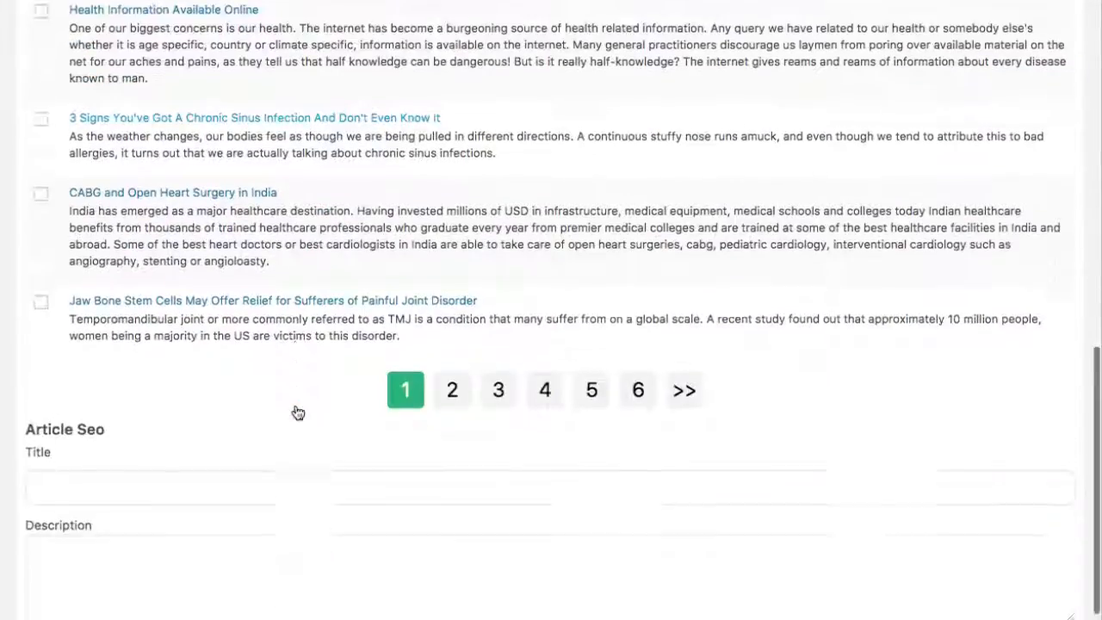
pyautogui.scroll(6, 298, 413)
pyautogui.click(283, 213)
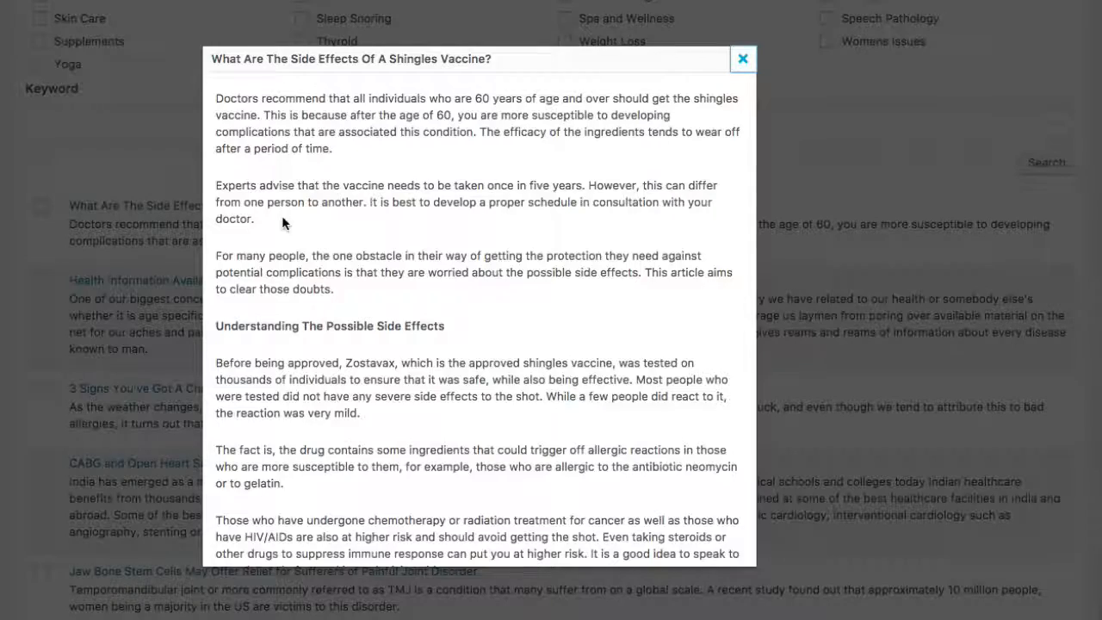
# Close the article preview and select all five Health and Fitness articles on the first results page for the campaign.
pyautogui.click(744, 60)
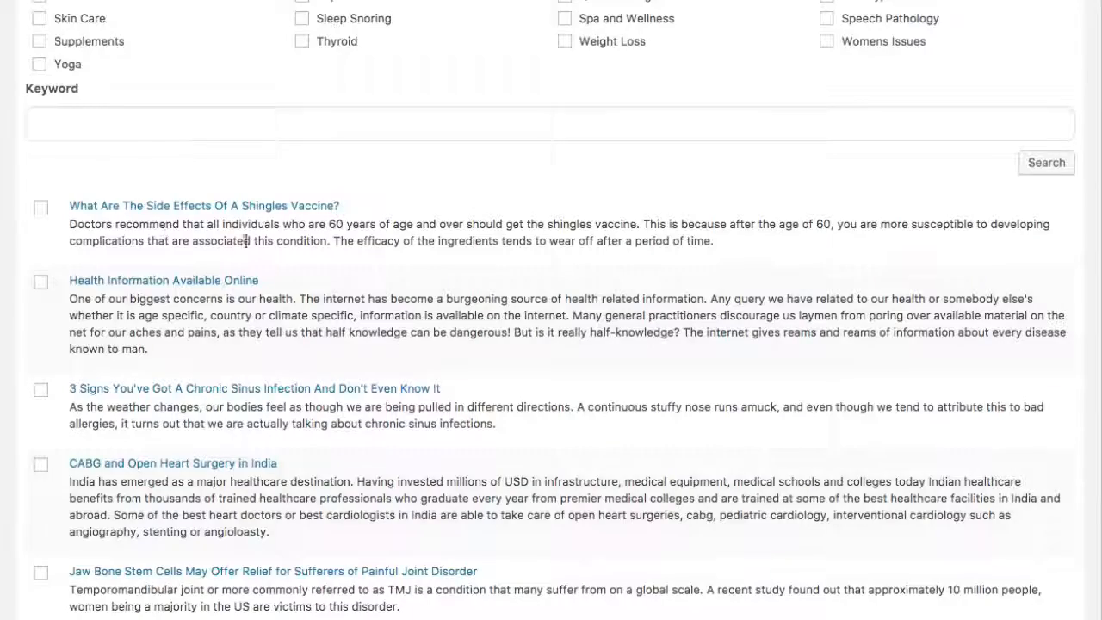
pyautogui.click(41, 208)
pyautogui.click(41, 282)
pyautogui.click(40, 389)
pyautogui.click(41, 465)
pyautogui.scroll(-5, 43, 413)
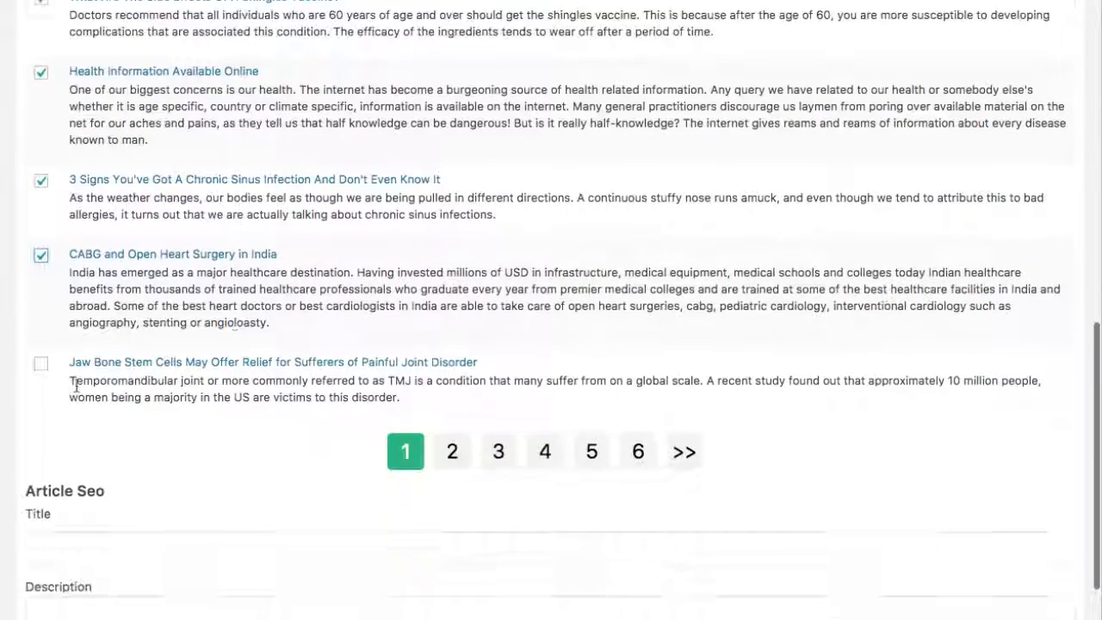
pyautogui.click(45, 367)
# Set the article SEO title to "Diet" and its description to "This is the kiwi diet.", and continue to step 3.
pyautogui.scroll(-3, 172, 413)
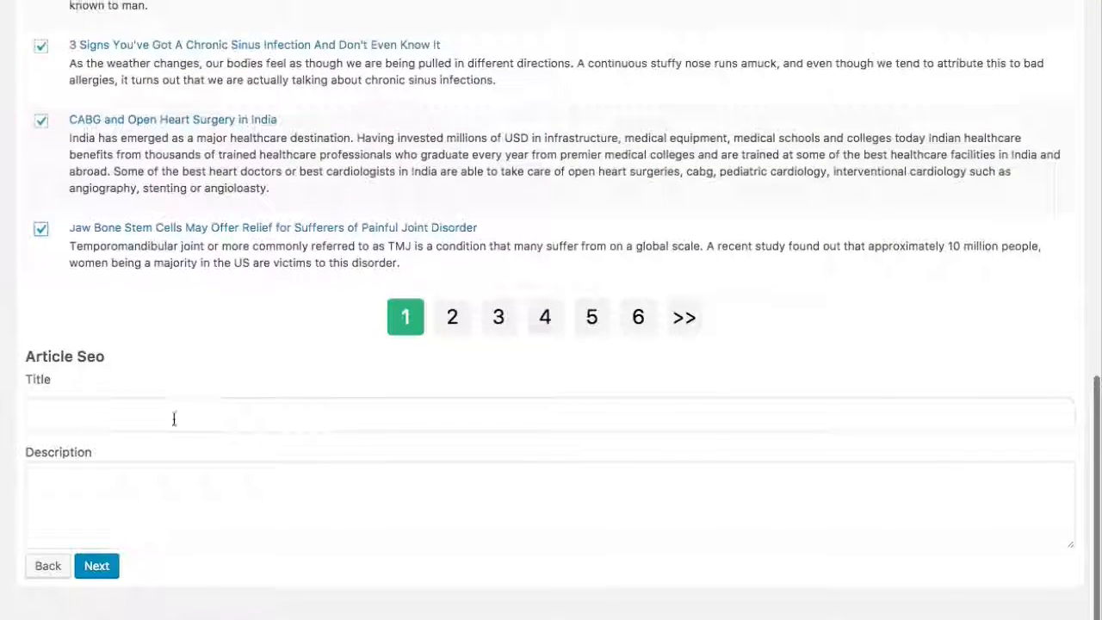
pyautogui.click(146, 417)
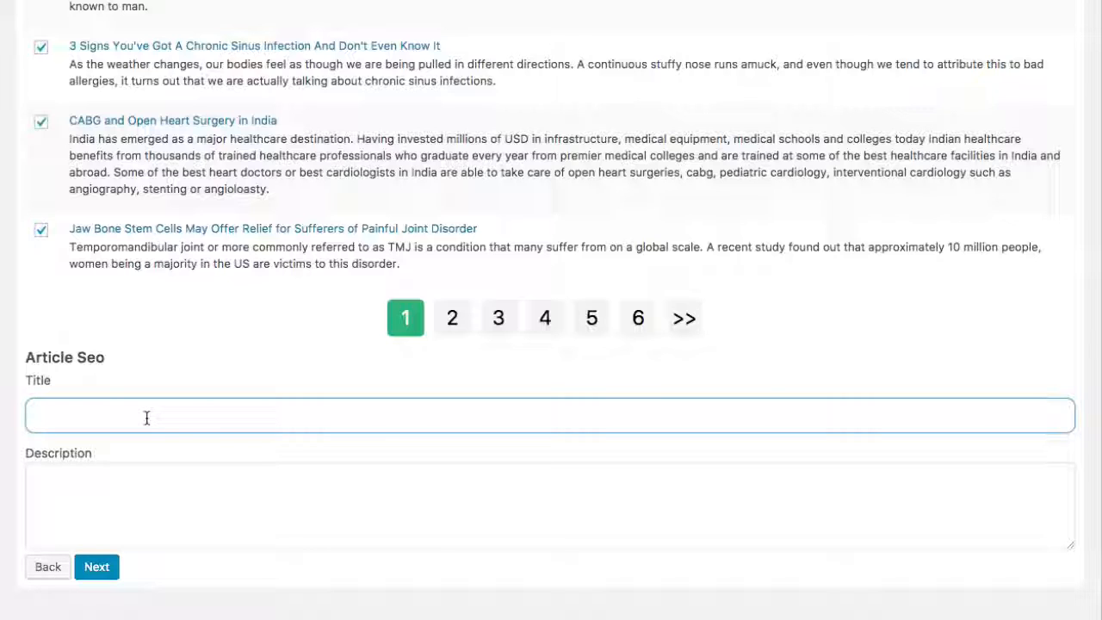
pyautogui.write('Diet')
pyautogui.press('Tab')
pyautogui.write('This is the kiwi diet.')
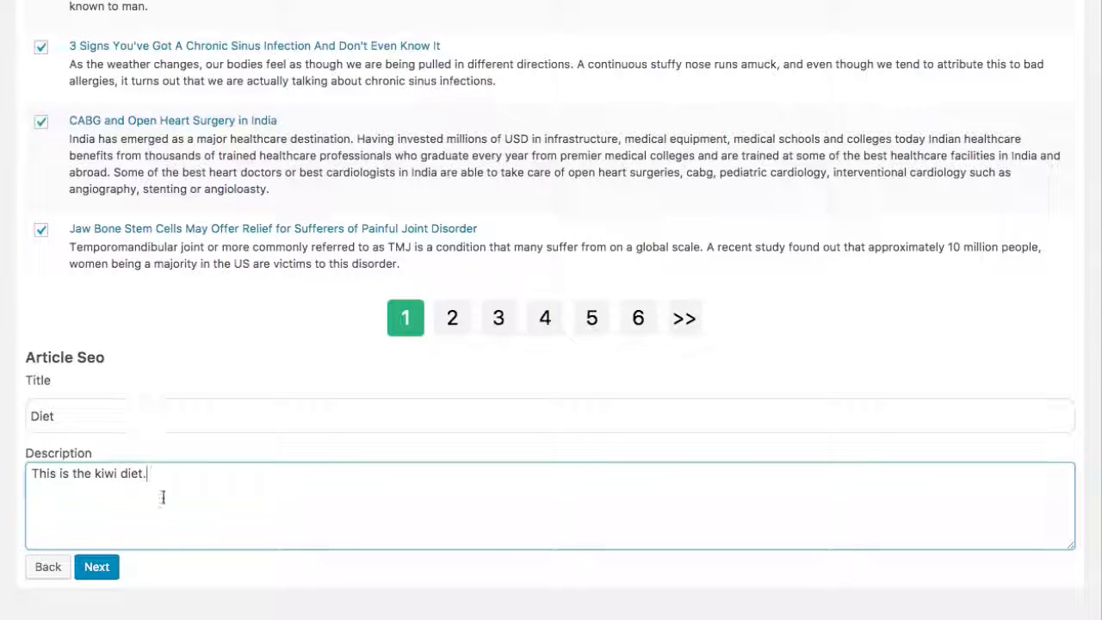
pyautogui.click(93, 568)
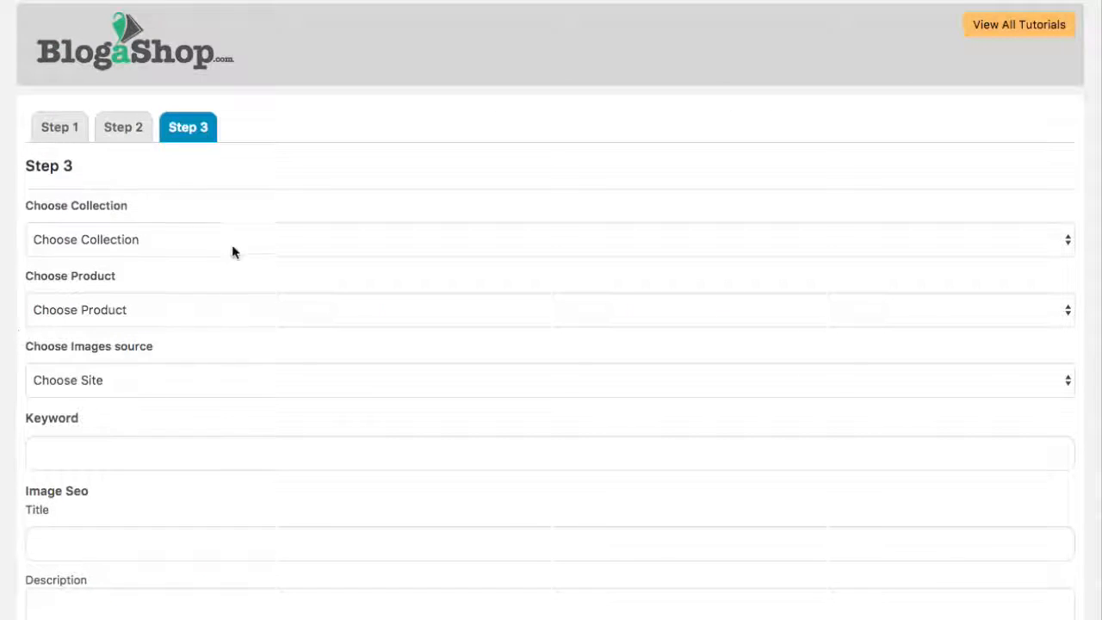
# Choose the Fitness collection, the "1 Pair Dumbbell Steel Weight Lifting Power Clasps" product and Pexels as the images source.
pyautogui.click(150, 240)
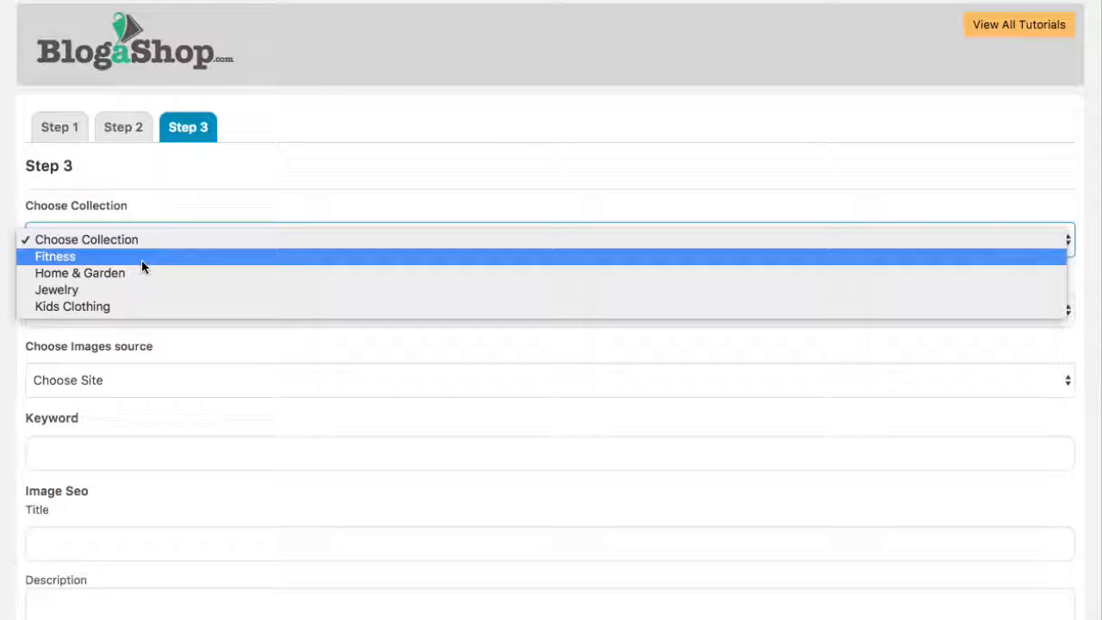
pyautogui.click(141, 259)
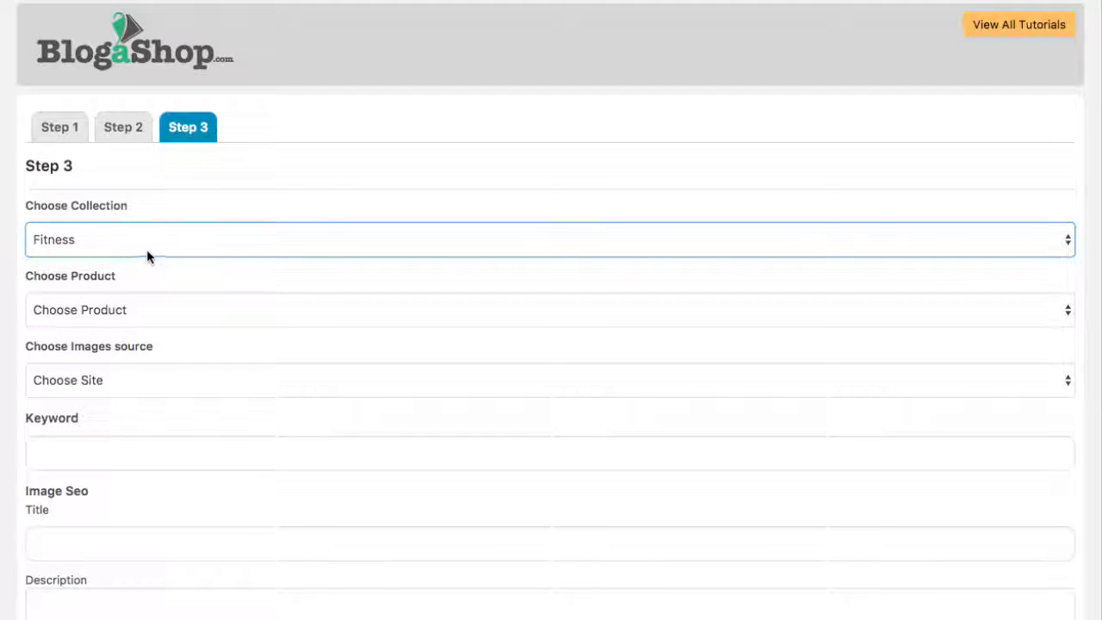
pyautogui.click(142, 318)
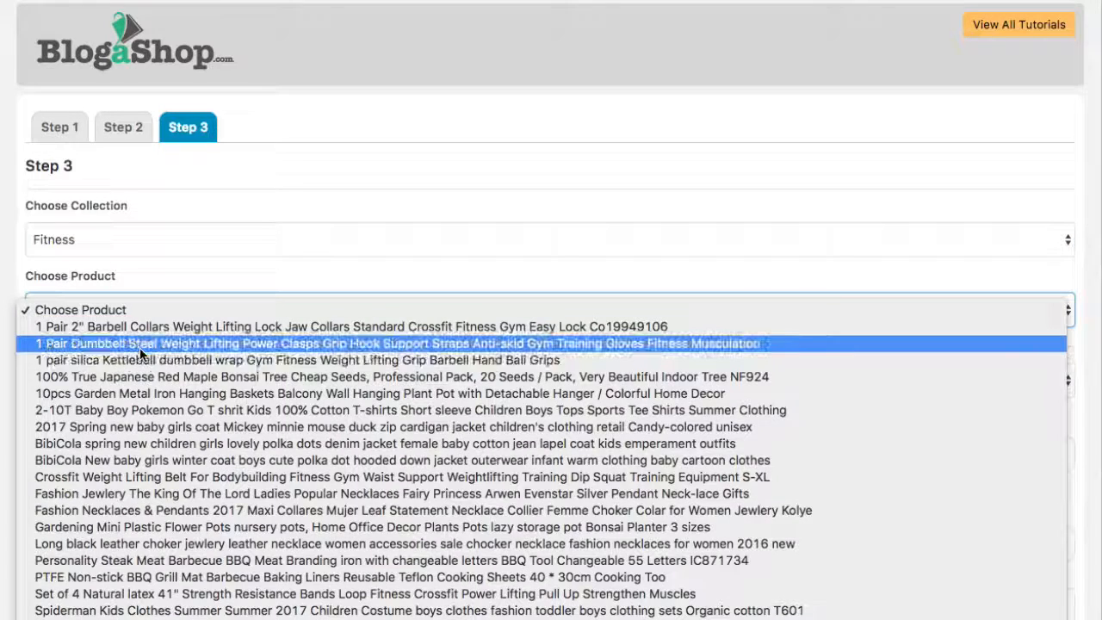
pyautogui.click(140, 344)
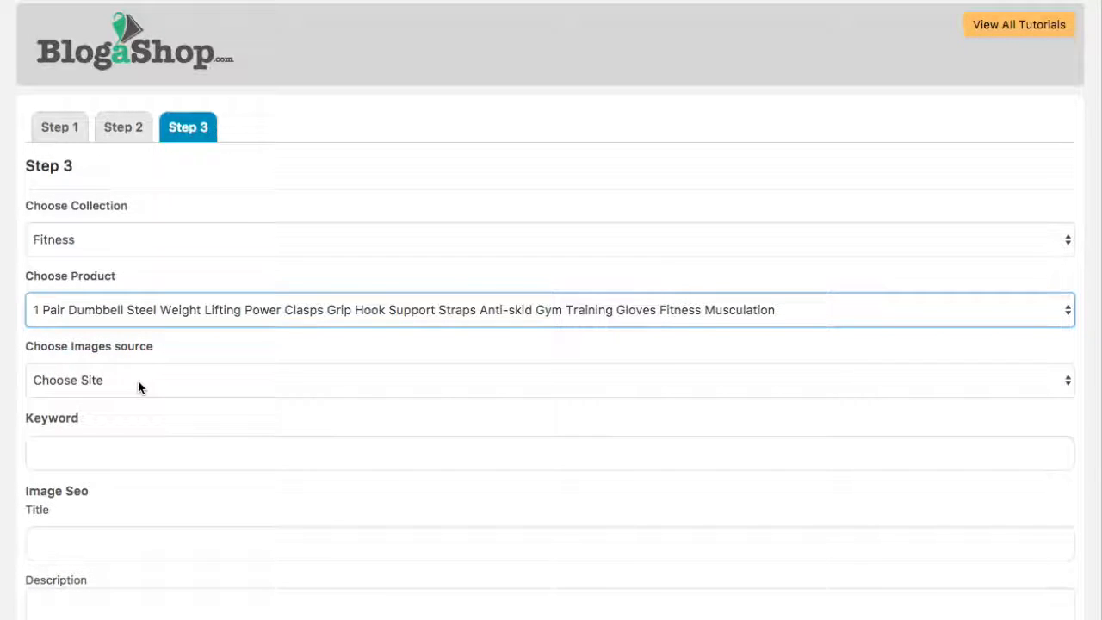
pyautogui.click(138, 379)
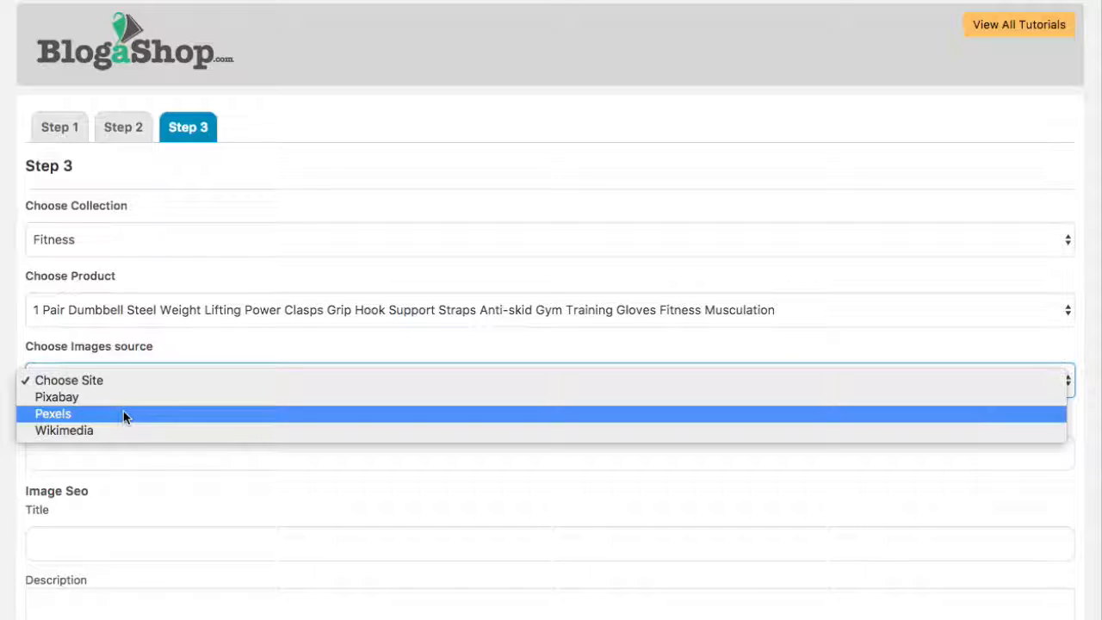
pyautogui.click(123, 413)
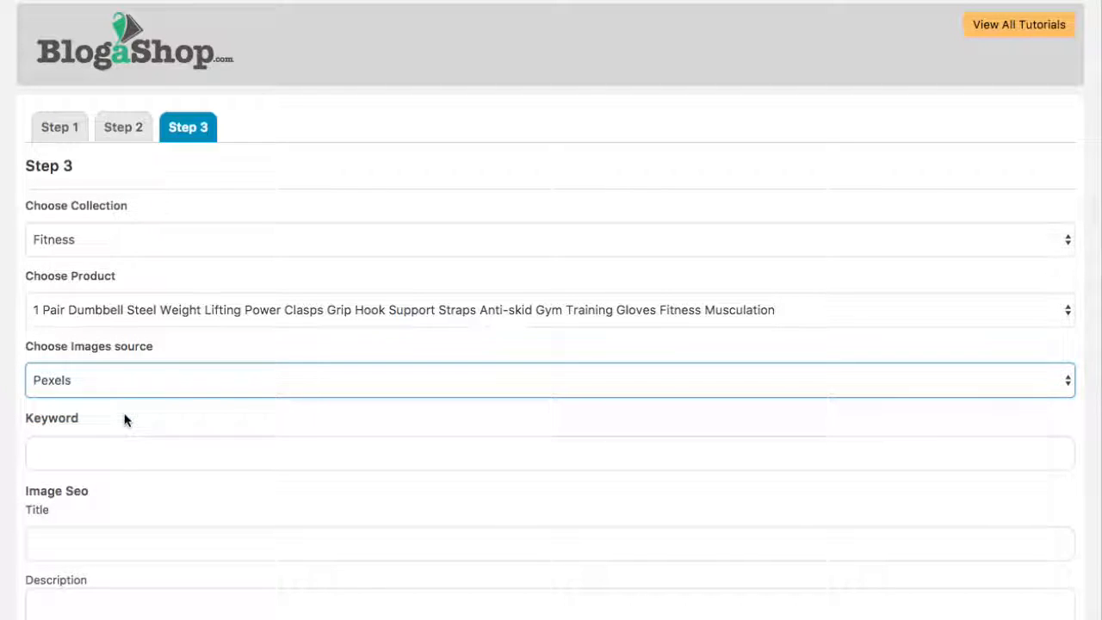
# Set the image search keyword to "Diet".
pyautogui.scroll(-2, 123, 418)
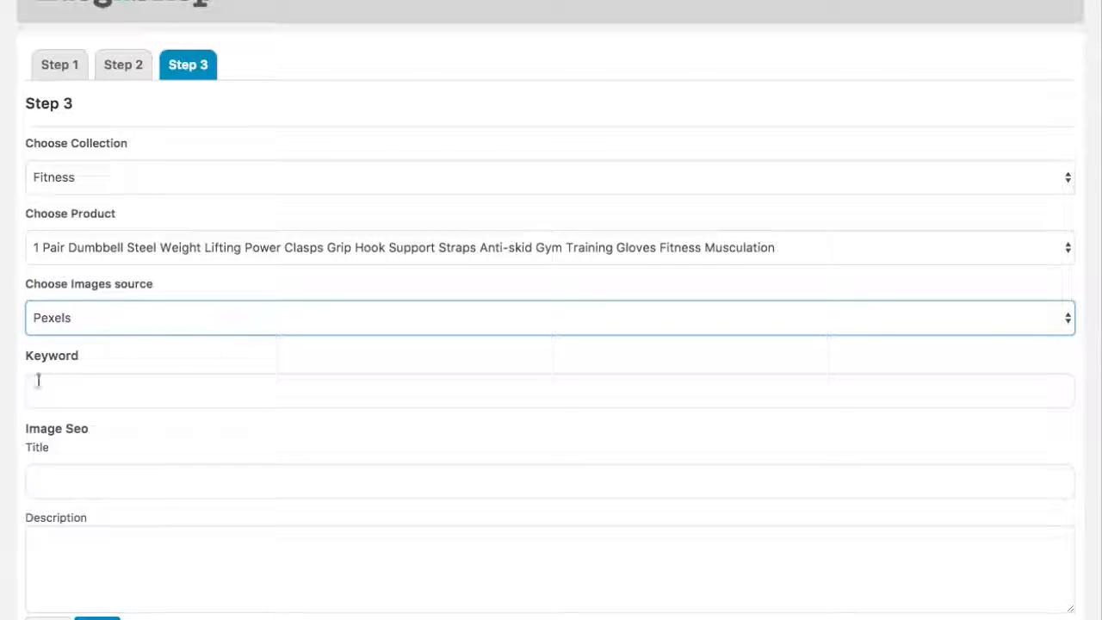
pyautogui.click(94, 387)
pyautogui.write('D')
pyautogui.press('BackSpace')
pyautogui.write('Kiwi Diet is the best')
pyautogui.moveTo(160, 394); pyautogui.dragTo(15, 396)
pyautogui.write('Diet')
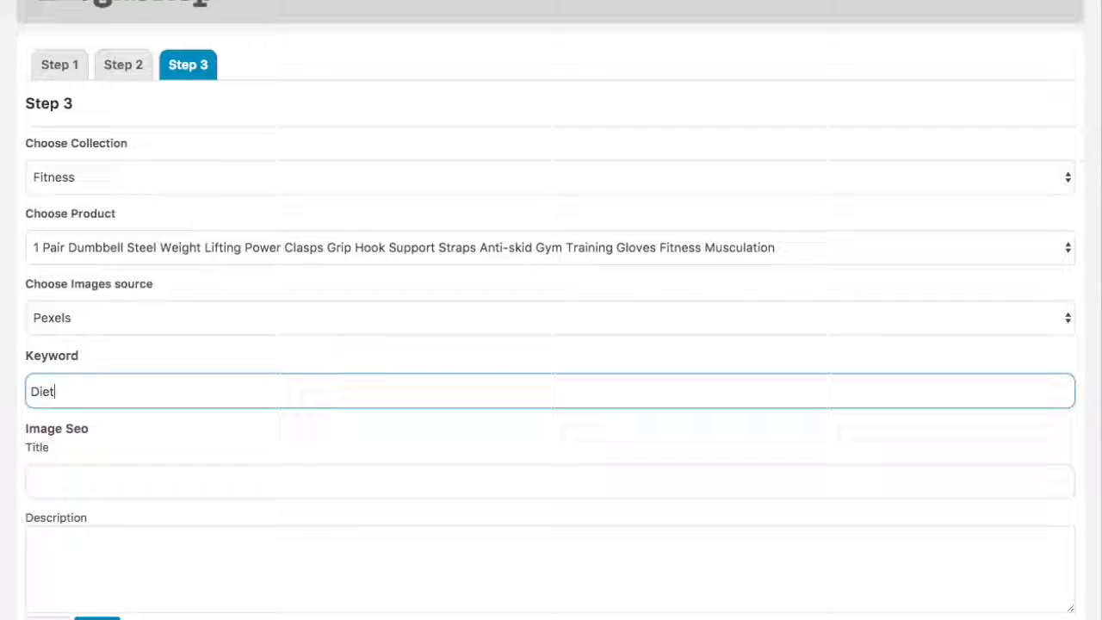
# Fill in the image SEO title saying kiwi is the best and a short description about kiwis, and save the campaign.
pyautogui.click(99, 480)
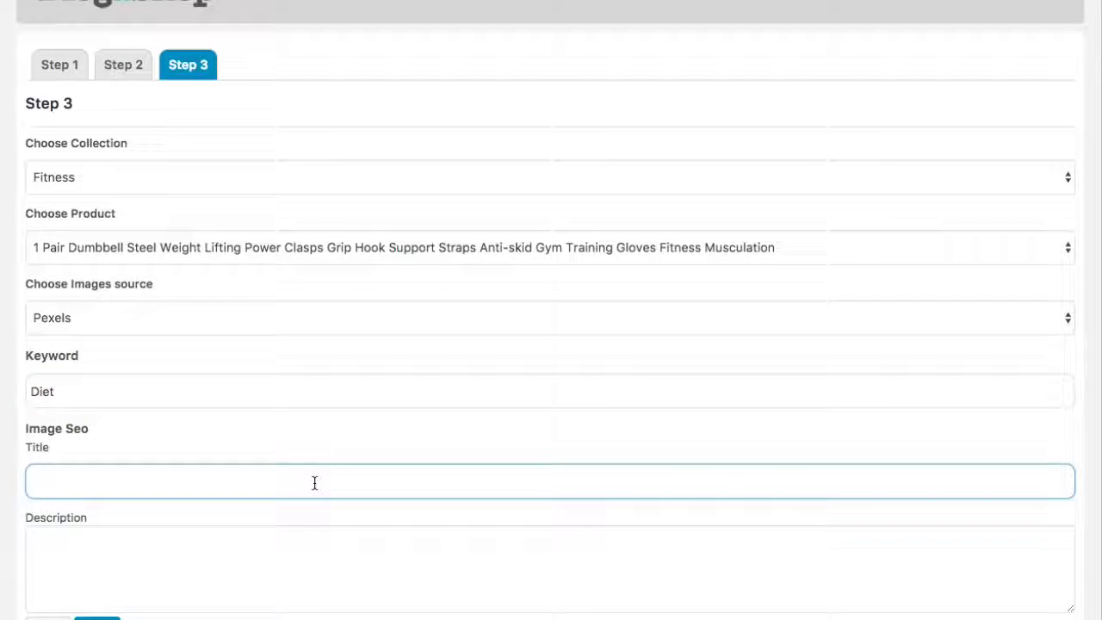
pyautogui.write('Kiw')
pyautogui.write('is the best')
pyautogui.click(255, 560)
pyautogui.scroll(-1, 296, 467)
pyautogui.scroll(-2, 297, 468)
pyautogui.write('Kat Ki')
pyautogui.press('BackSpace')
pyautogui.write('iwis')
pyautogui.click(99, 568)
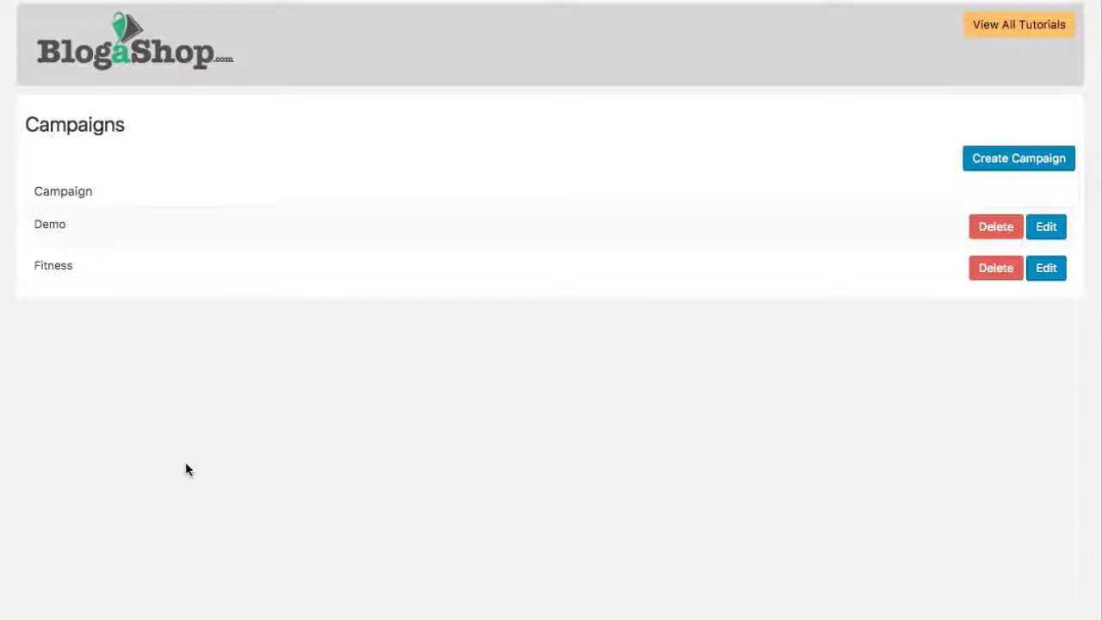
# Open the scheduled blog posts and review their posting dates, platforms and campaigns.
pyautogui.scroll(-2, 181, 464)
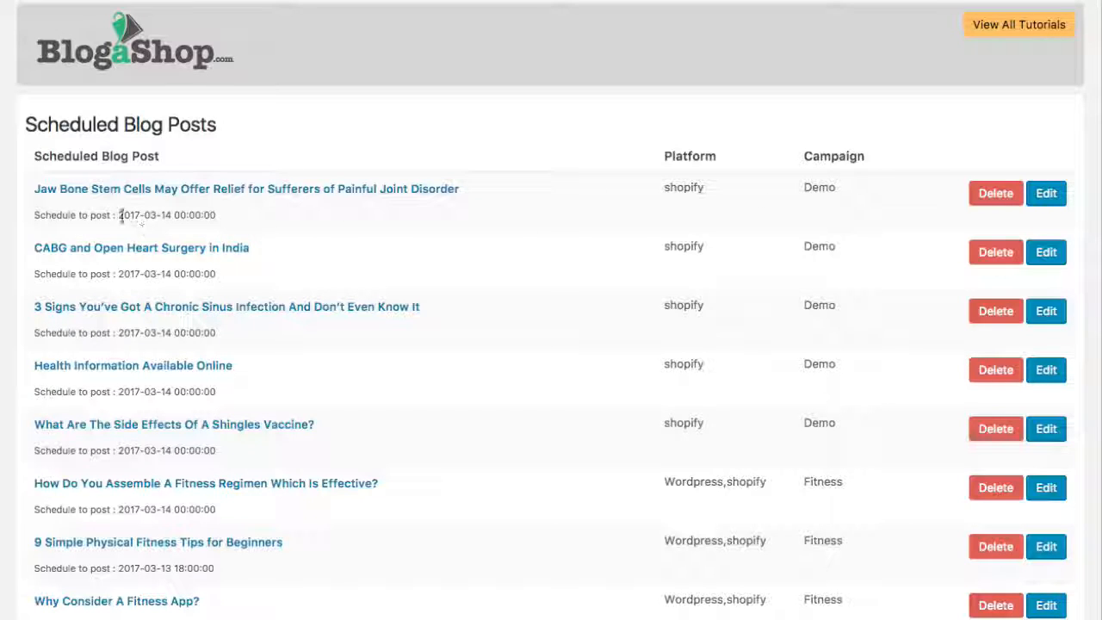
pyautogui.moveTo(120, 216); pyautogui.dragTo(214, 214)
pyautogui.moveTo(140, 274); pyautogui.dragTo(217, 274)
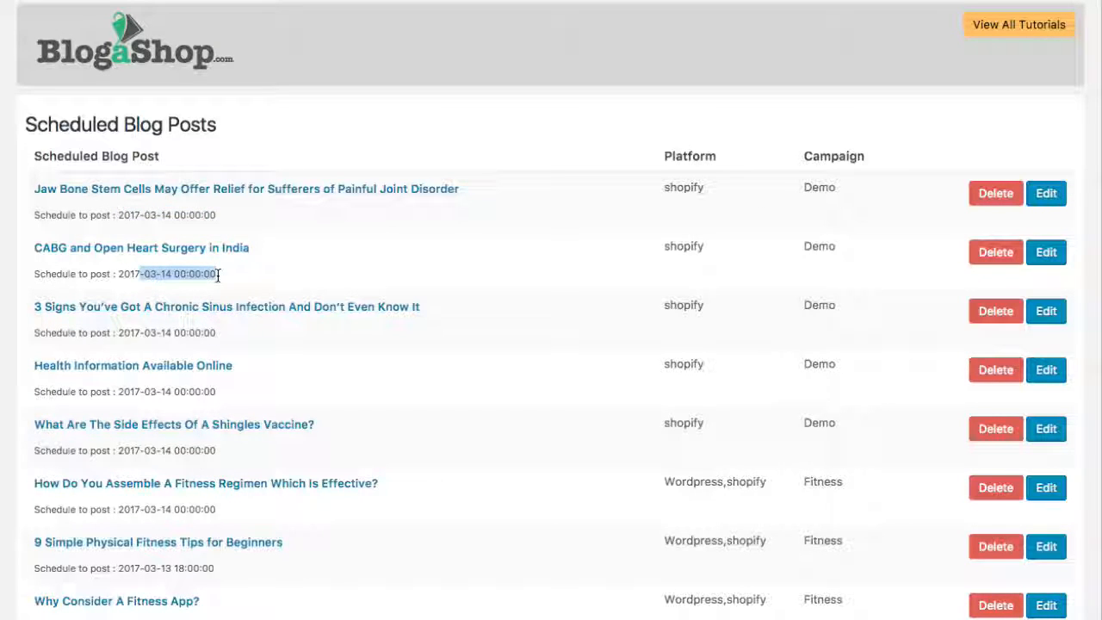
pyautogui.moveTo(142, 334); pyautogui.dragTo(190, 333)
pyautogui.click(253, 250)
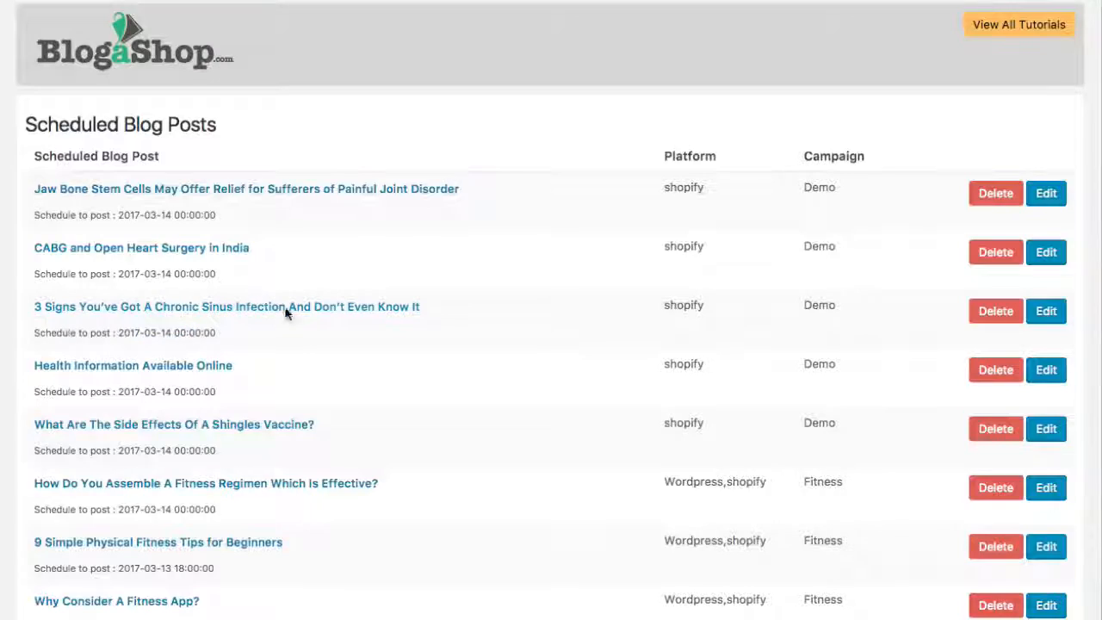
pyautogui.scroll(-5, 287, 316)
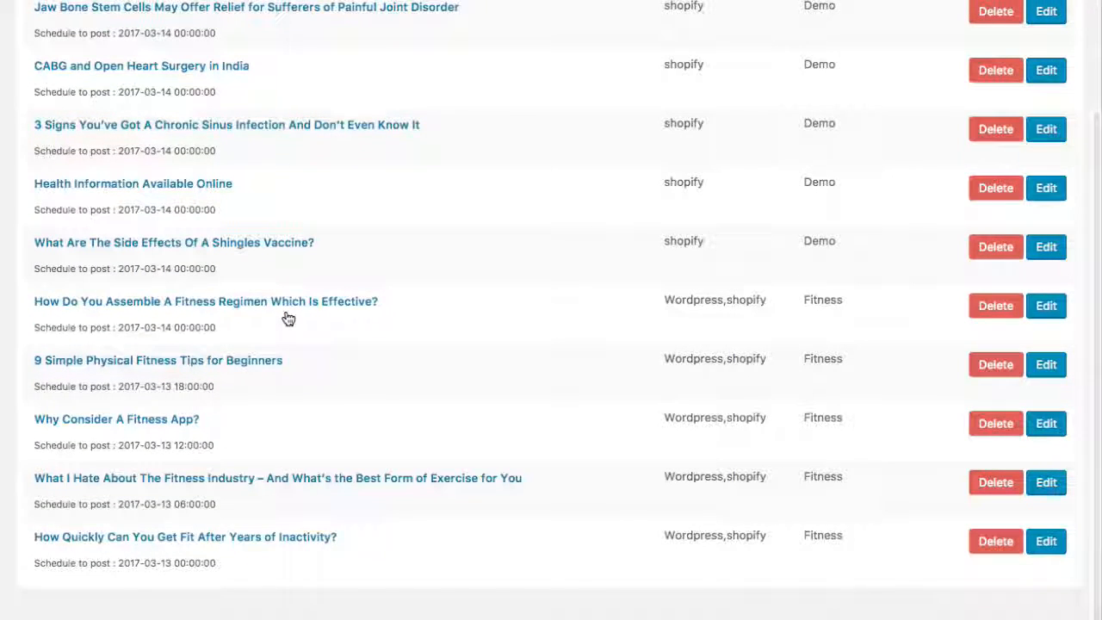
pyautogui.scroll(5, 287, 319)
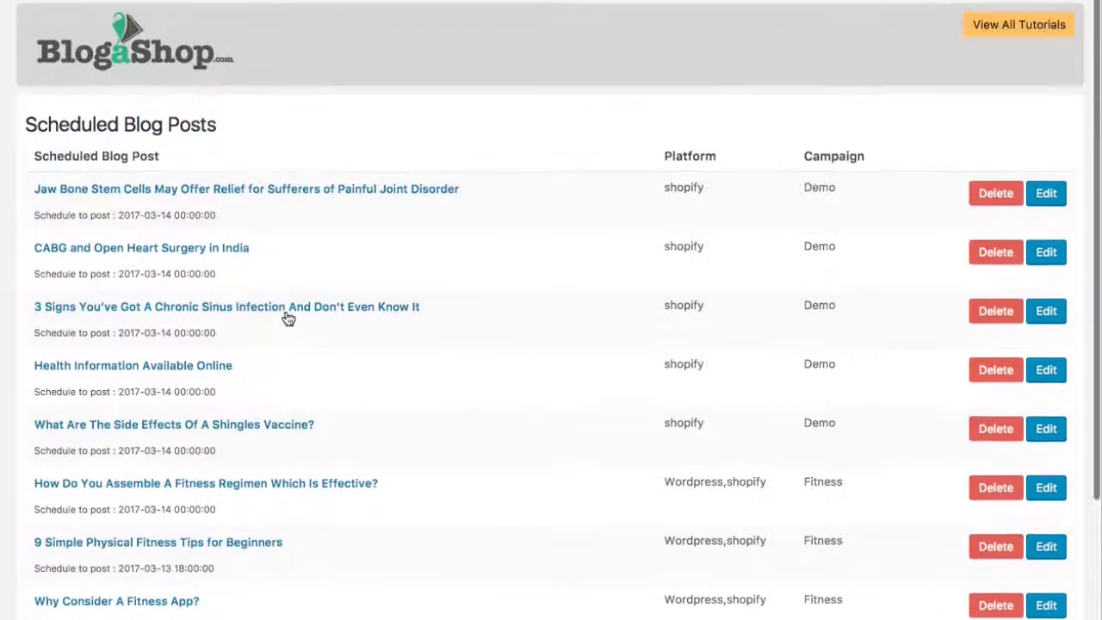